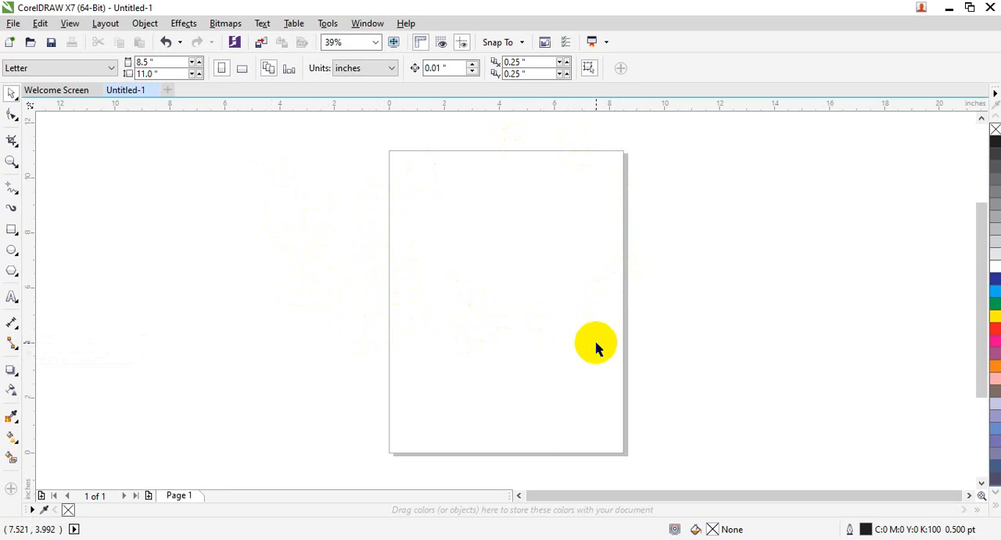
click(15, 327)
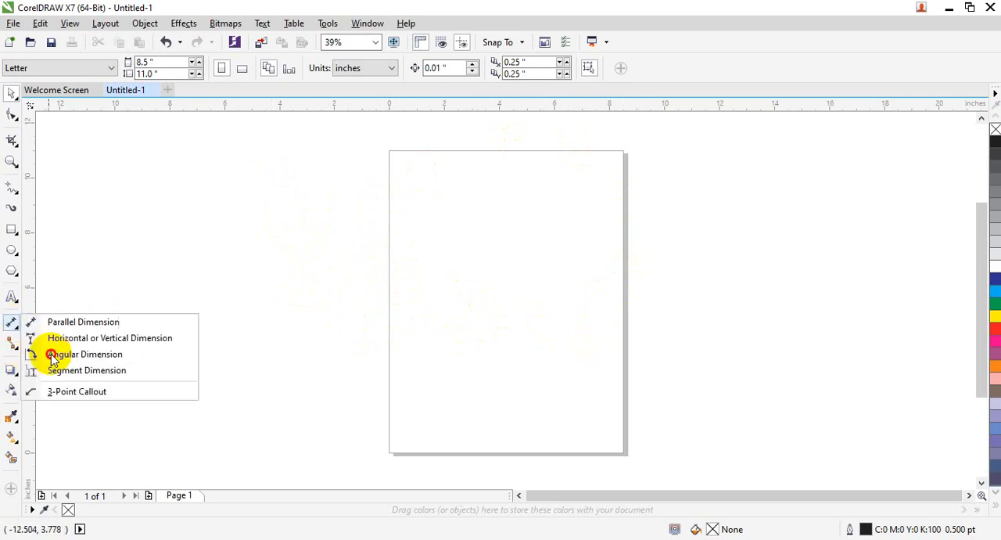
click(81, 323)
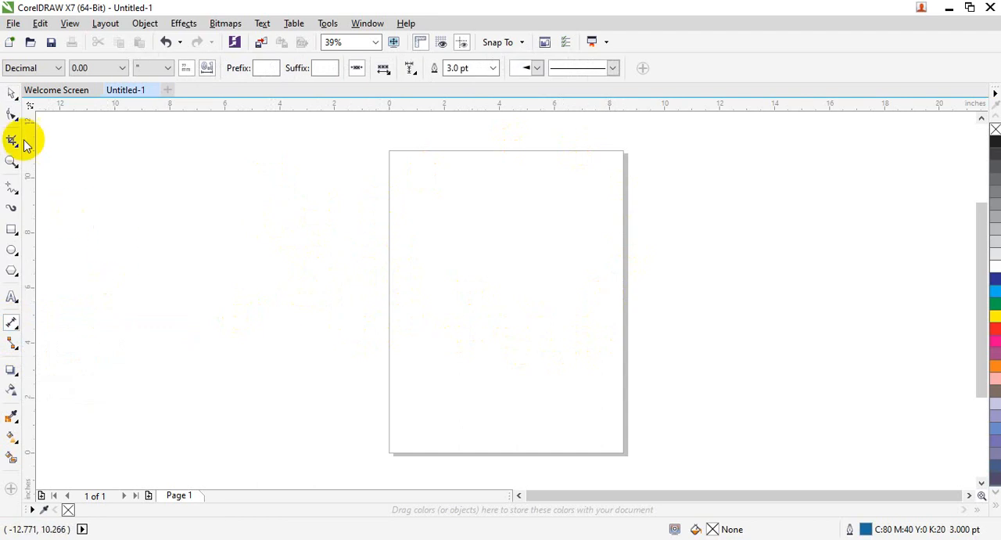
click(11, 93)
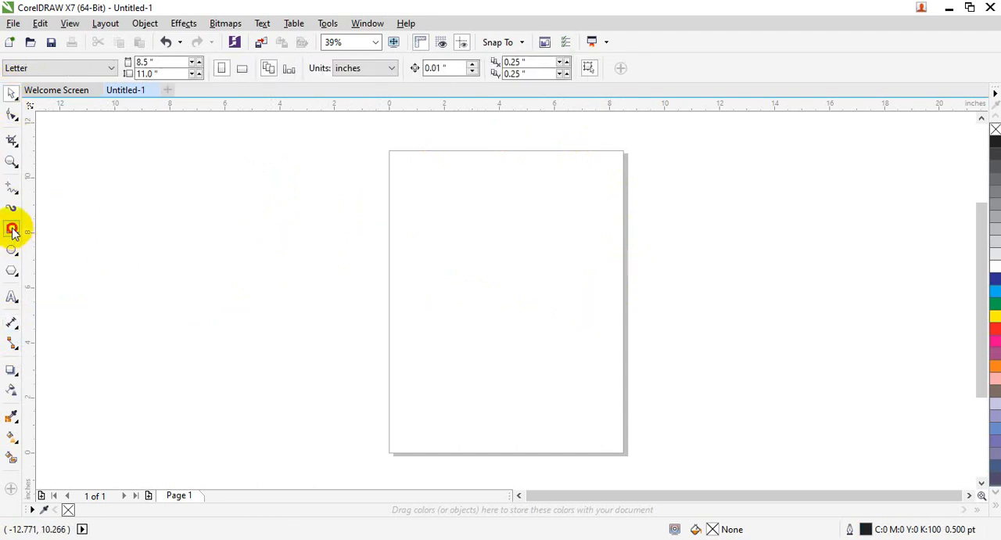
Step: Draw a rectangle about 8.5 by 3.1 inches just outside the page's left edge and deselect it
click(12, 229)
drag(151, 240, 387, 326)
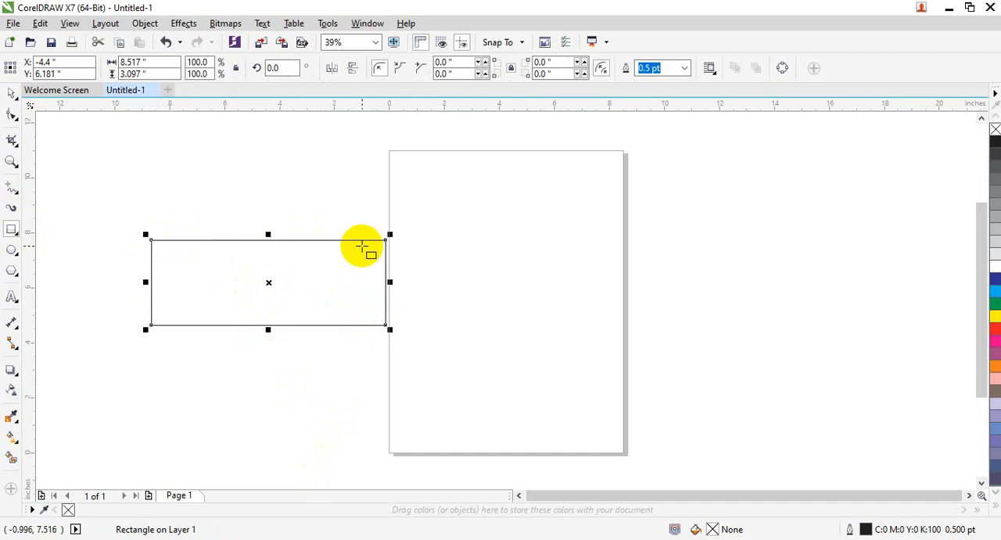
click(299, 362)
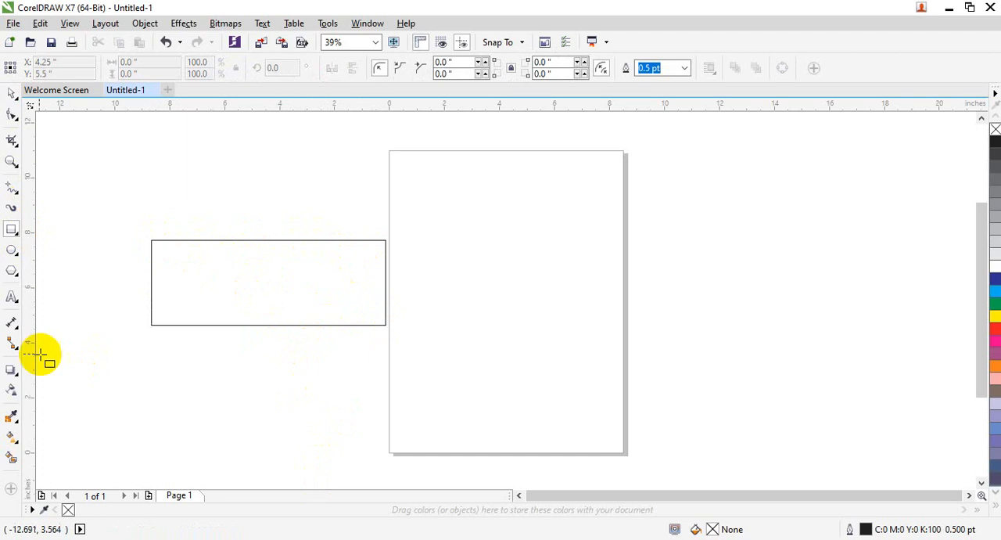
Step: Try to add a parallel dimension along the rectangle's top edge, starting from its upper-left corner
click(19, 329)
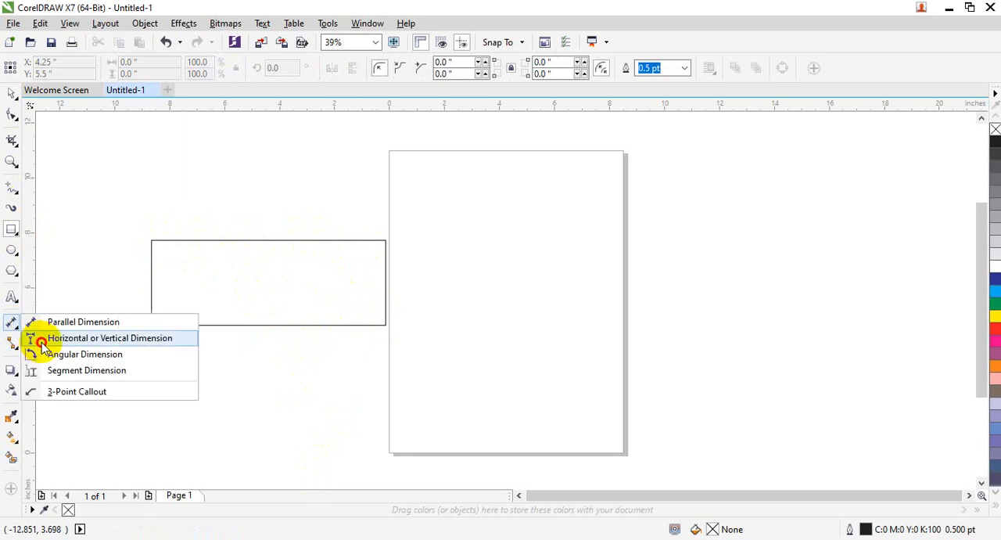
click(58, 320)
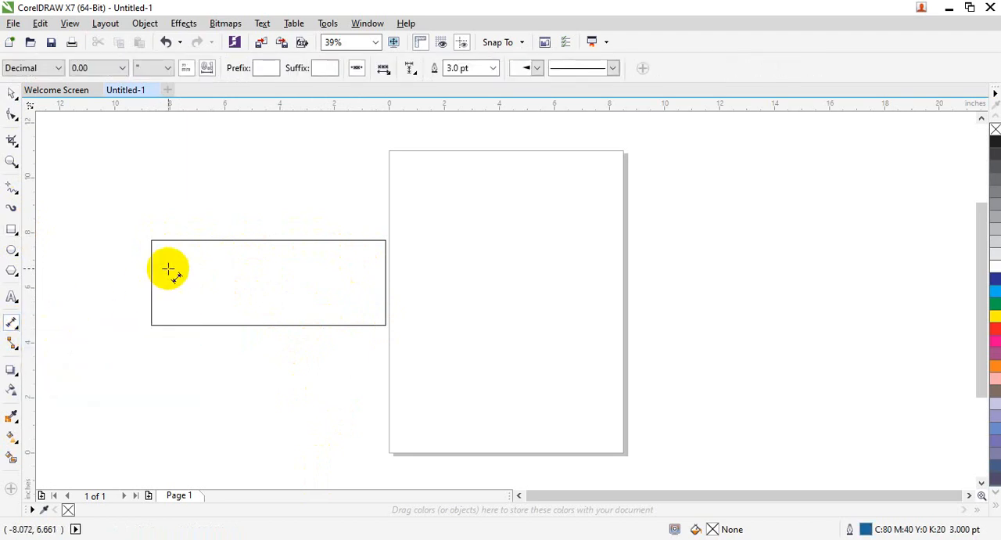
click(152, 232)
click(383, 237)
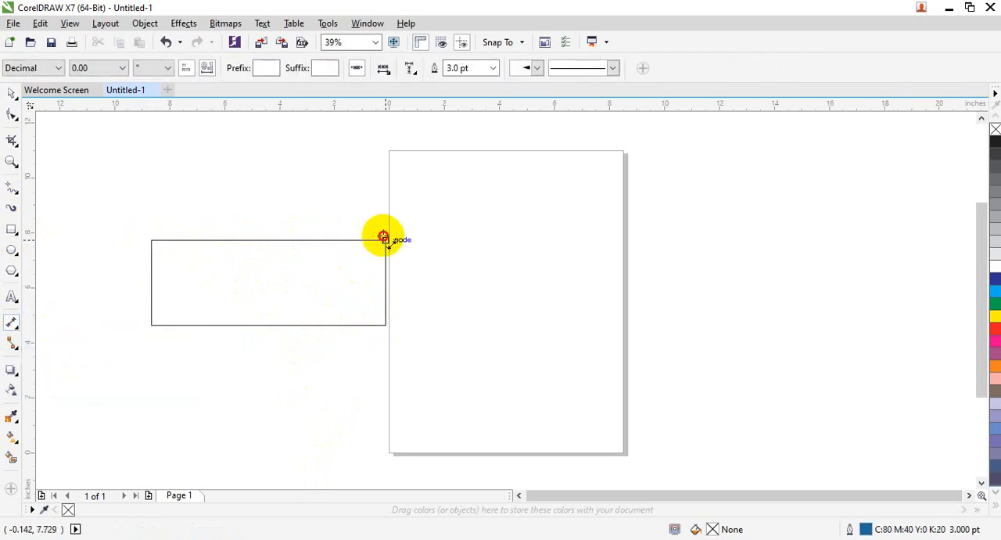
click(154, 239)
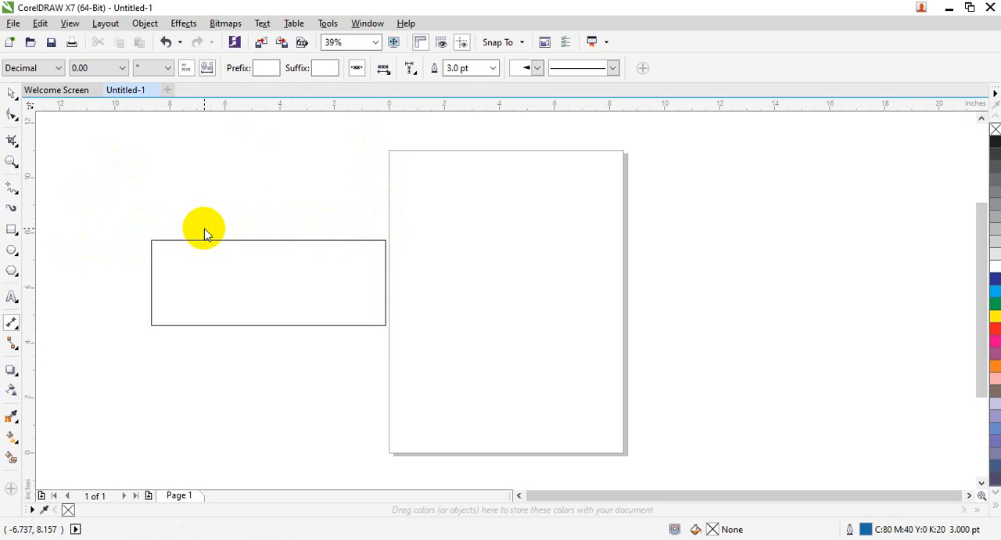
Step: Set the default outline width for dimensions to None
click(494, 70)
click(457, 85)
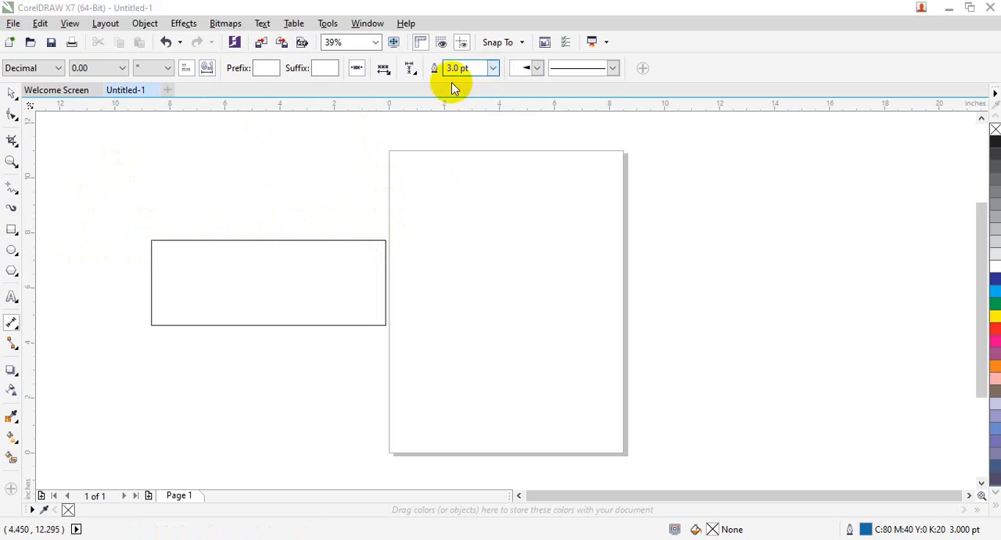
click(463, 361)
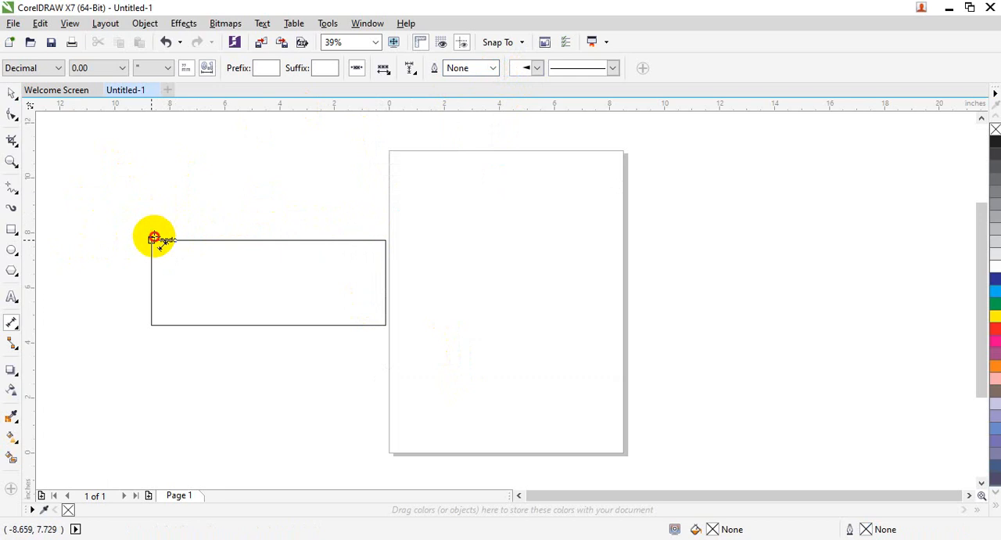
Step: Dimension the rectangle's top edge from corner to corner with a parallel dimension, placing its text above the edge
click(155, 239)
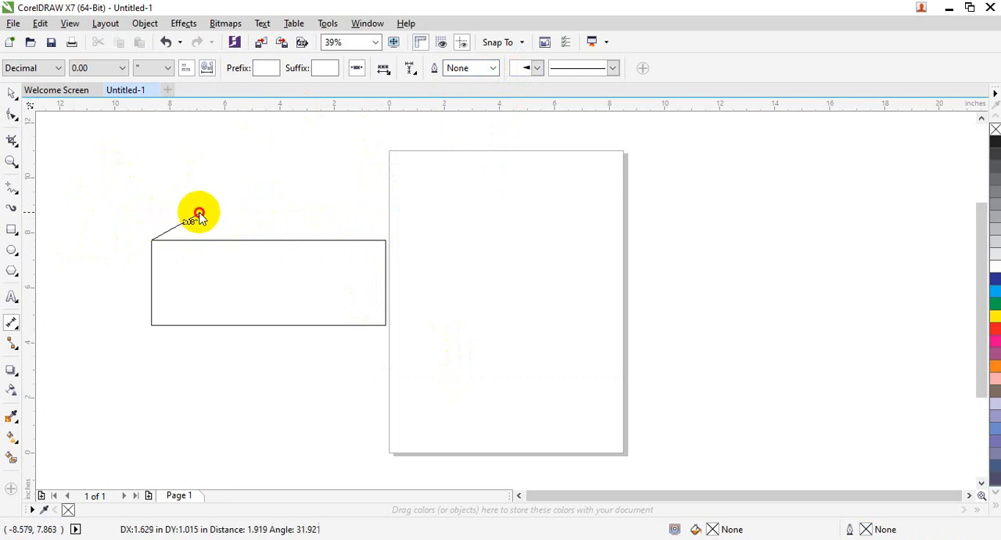
click(385, 240)
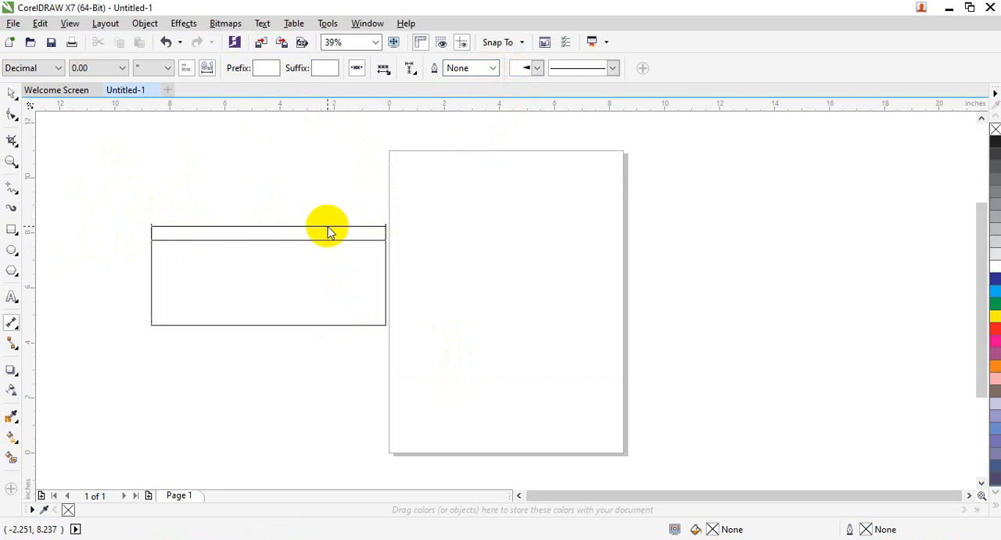
click(328, 224)
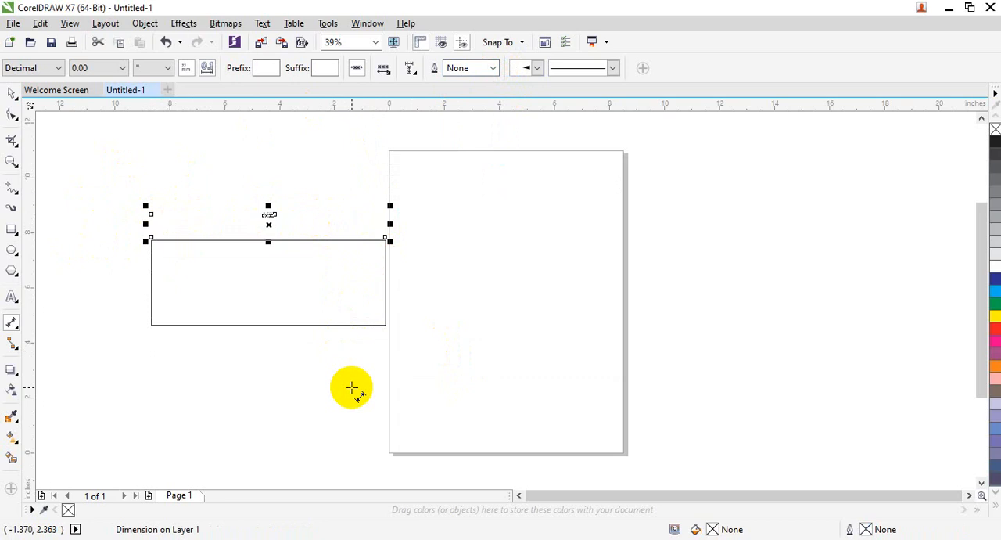
Step: Set the units of the rectangle's width dimension to inches
click(12, 161)
drag(229, 196, 285, 243)
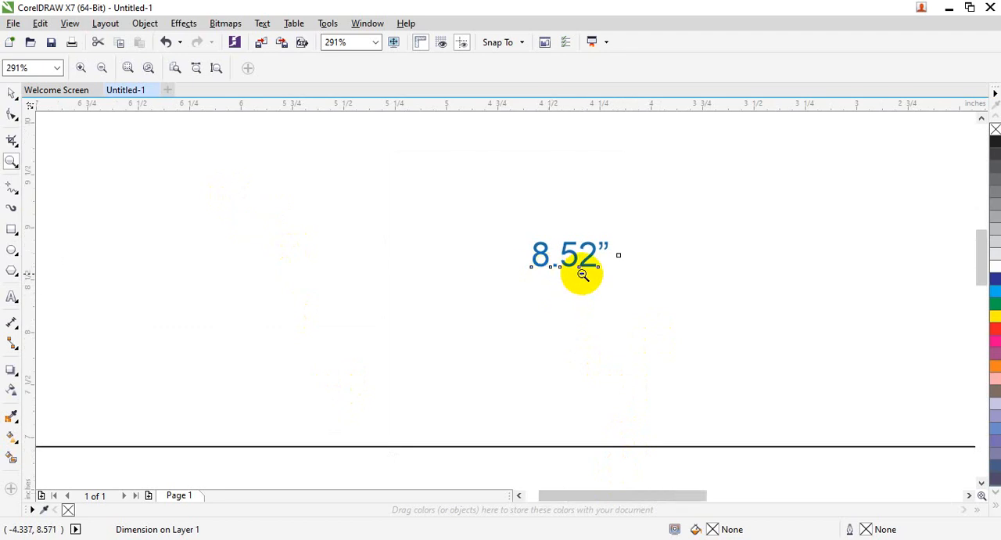
shift+click(583, 274)
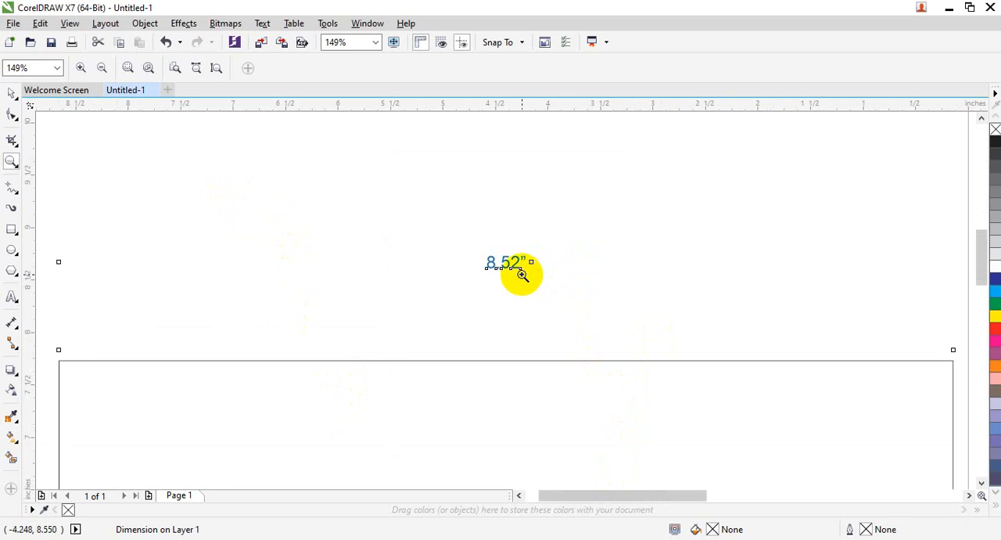
click(15, 328)
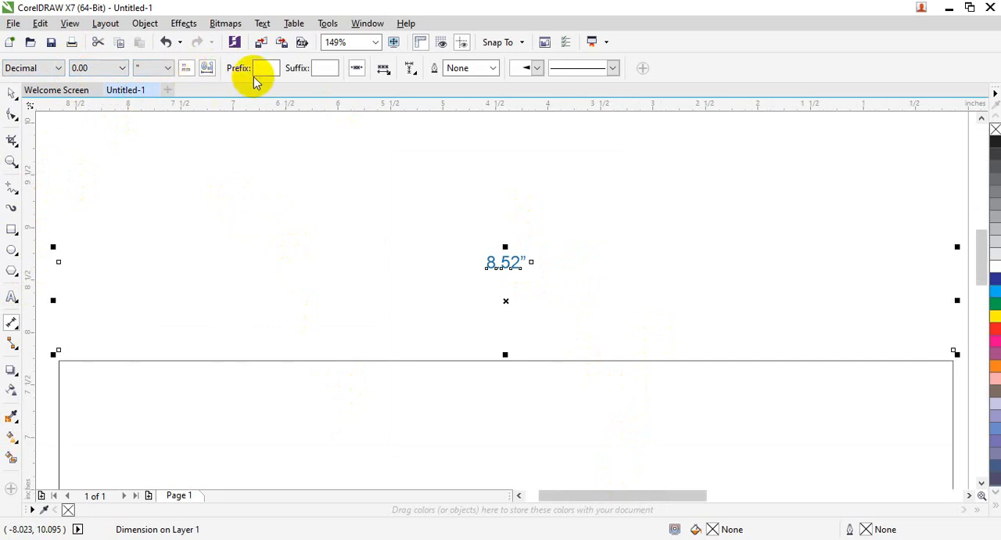
click(167, 68)
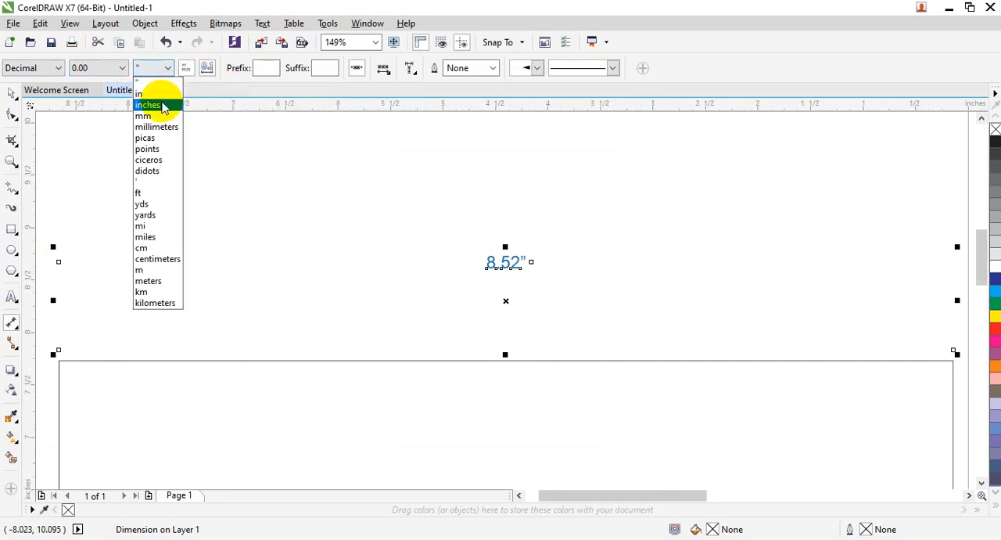
click(148, 105)
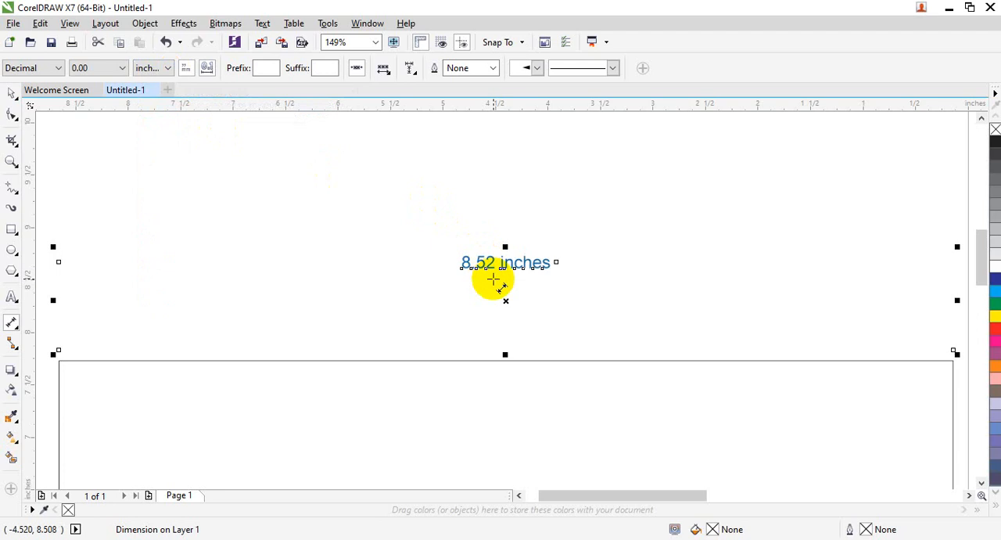
click(166, 69)
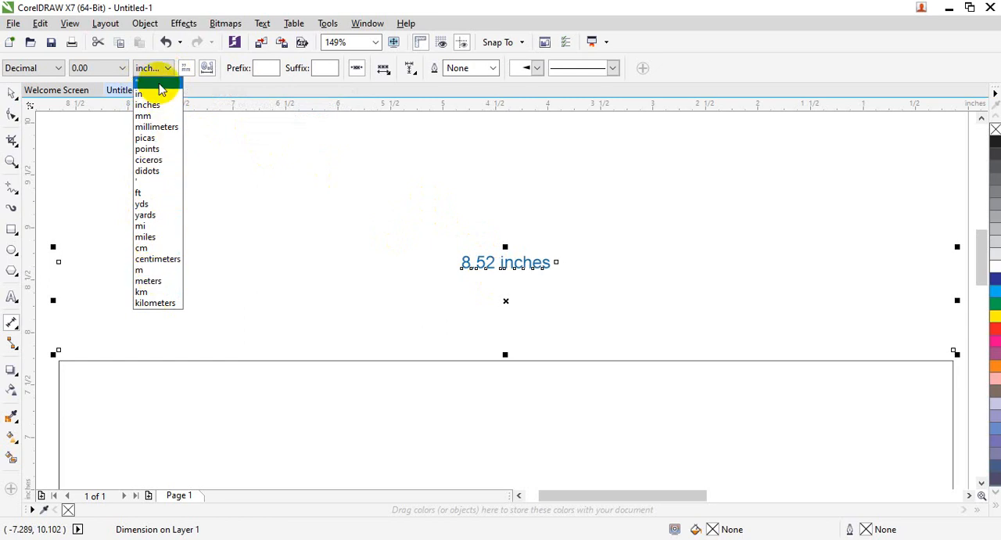
click(512, 6)
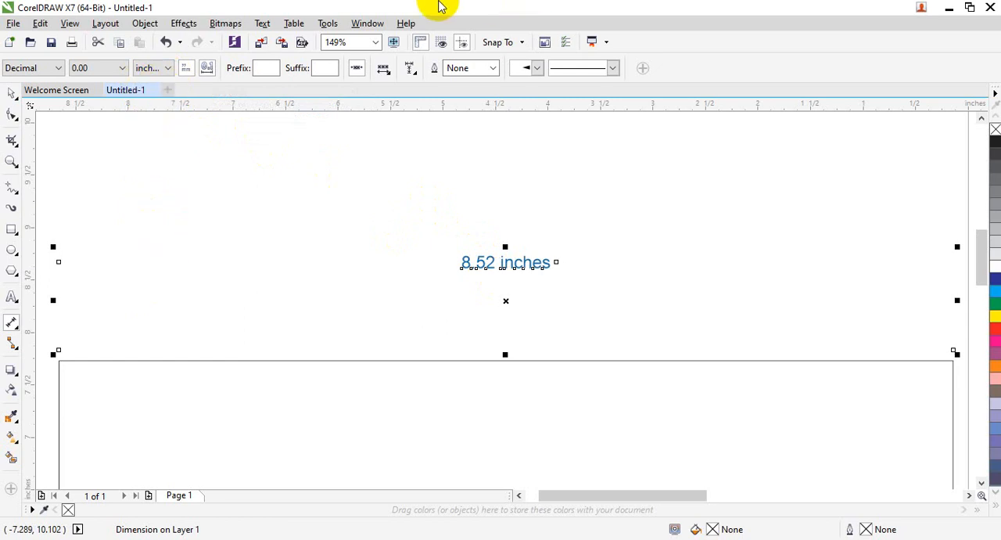
Step: Try the Fractional and U.S. Engineering styles on the width dimension, and return it to Decimal
click(57, 68)
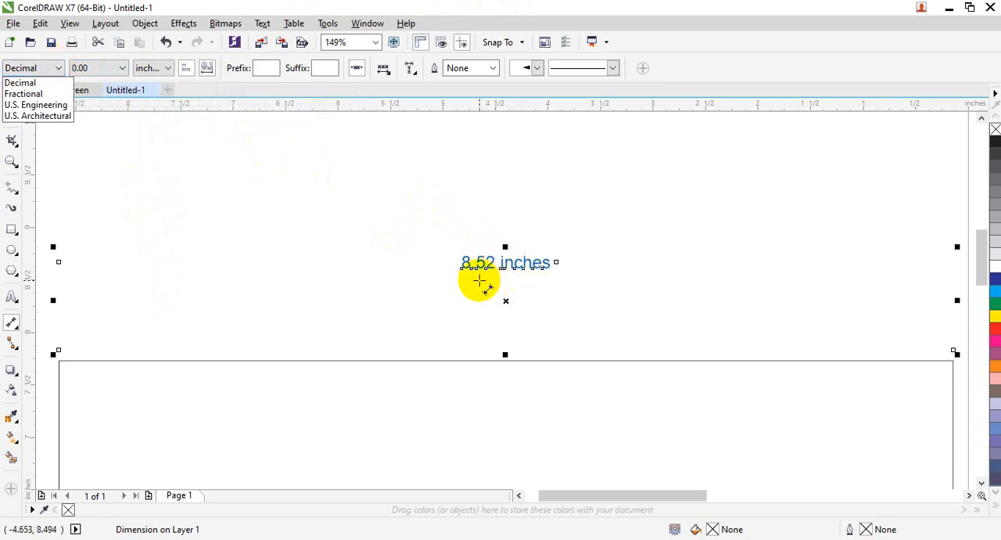
click(39, 95)
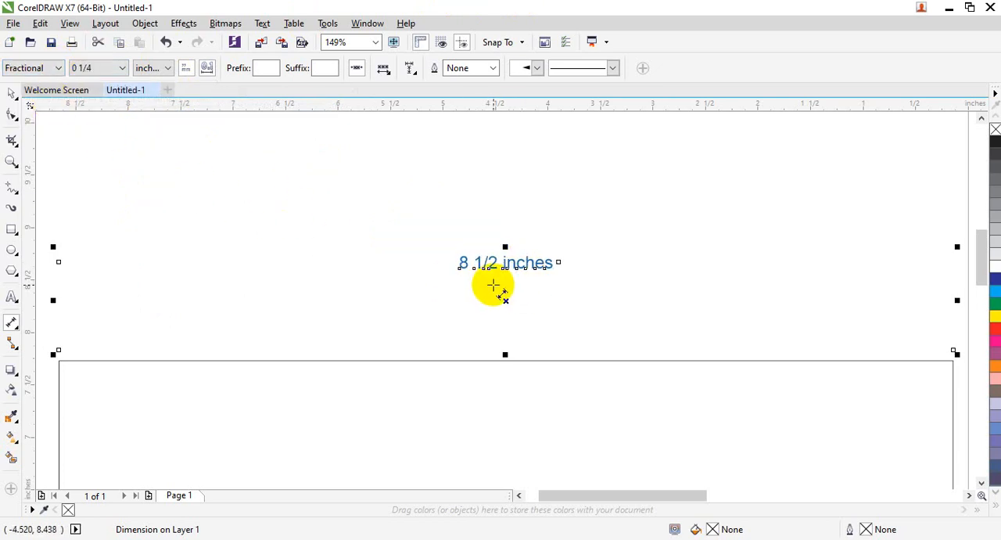
click(61, 68)
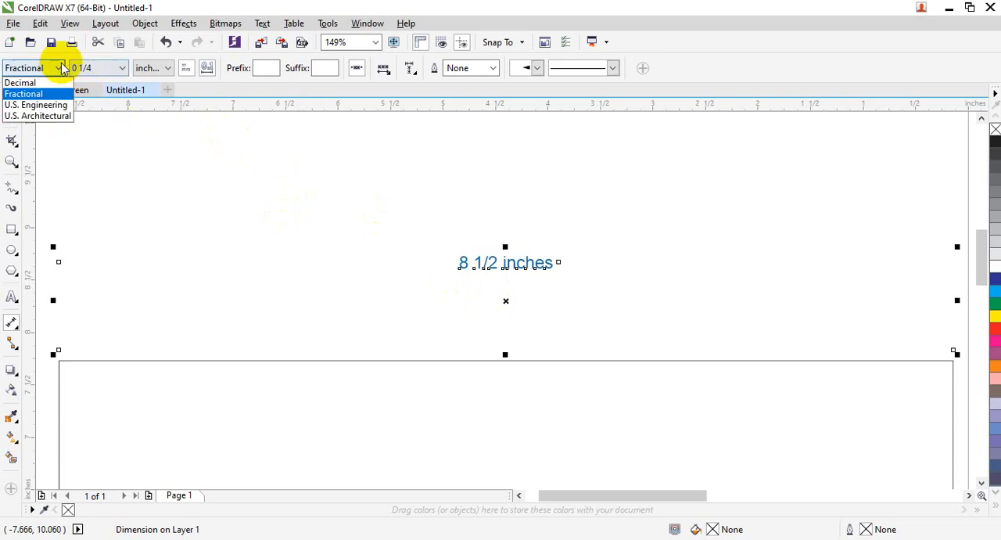
click(52, 106)
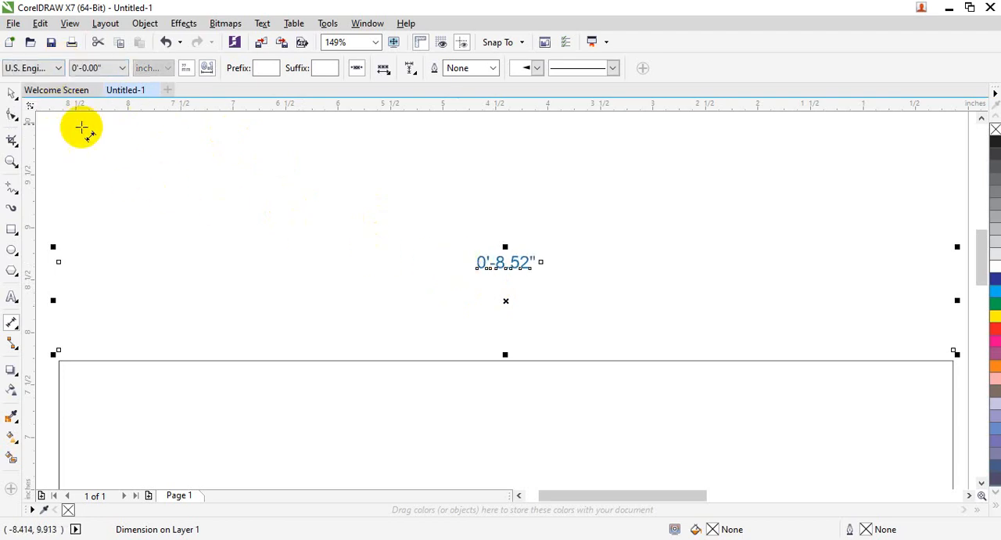
click(55, 68)
click(20, 83)
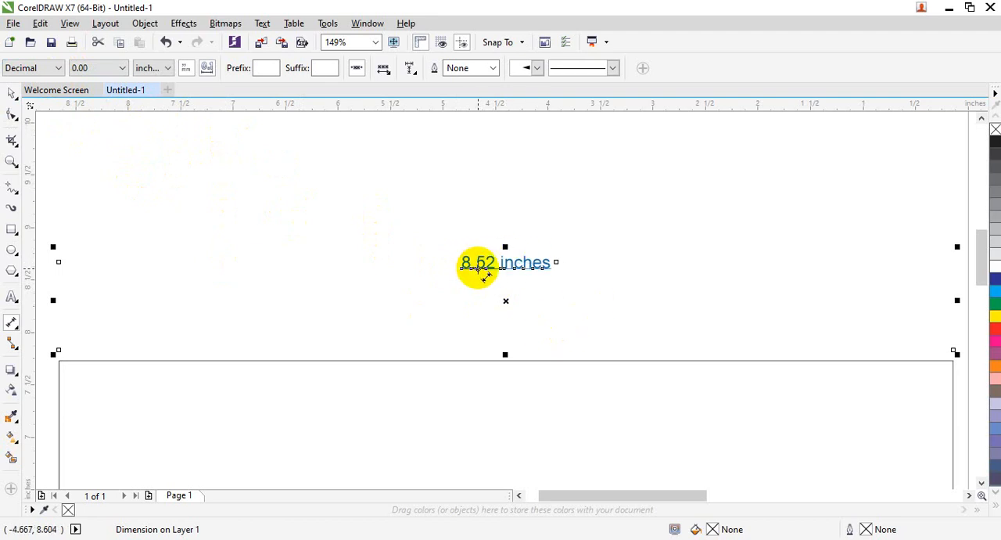
Step: Set the width dimension's precision to 0.000 and toggle its unit display off and back on twice
click(123, 68)
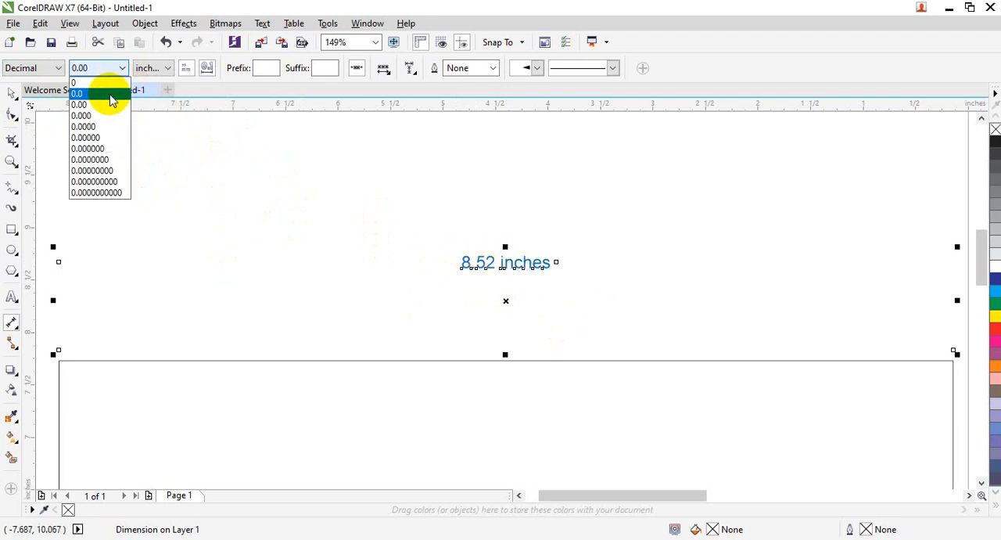
click(103, 115)
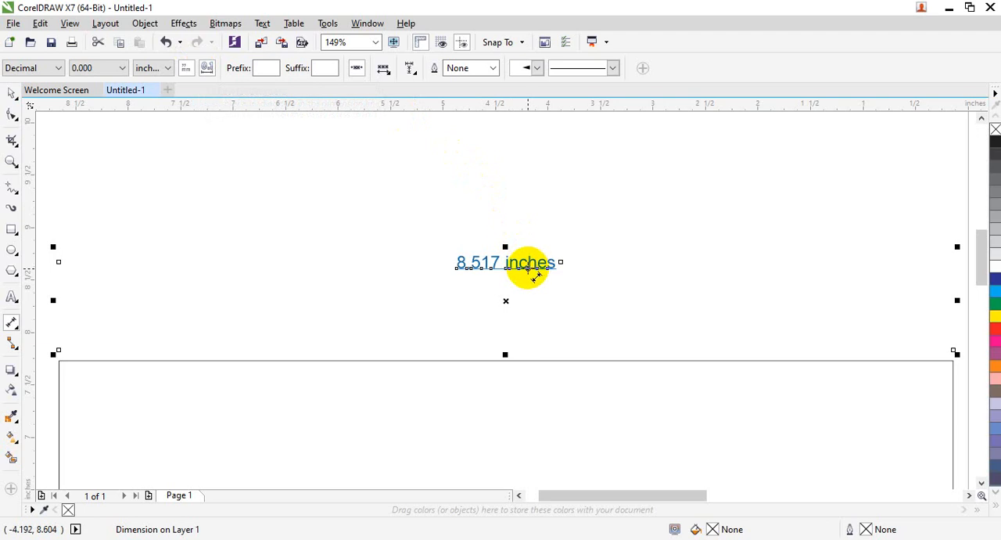
click(187, 68)
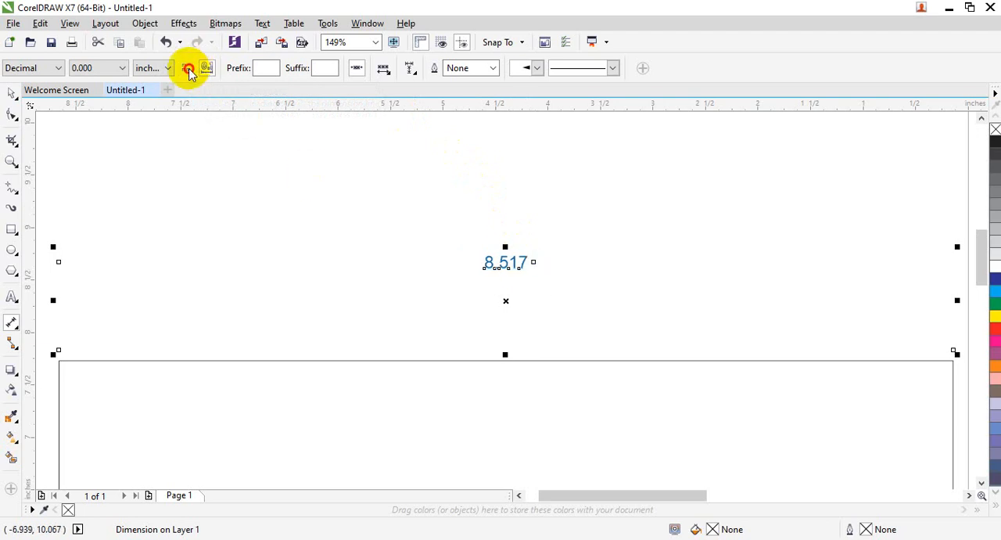
click(187, 69)
click(188, 69)
click(188, 68)
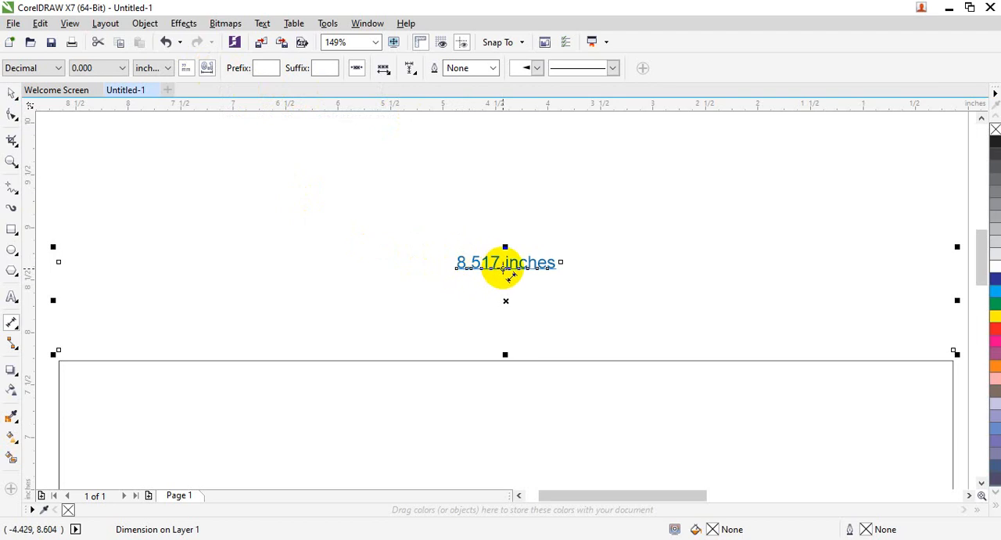
Step: Set the width dimension's precision to 0.00 and its units to centimeters
click(123, 67)
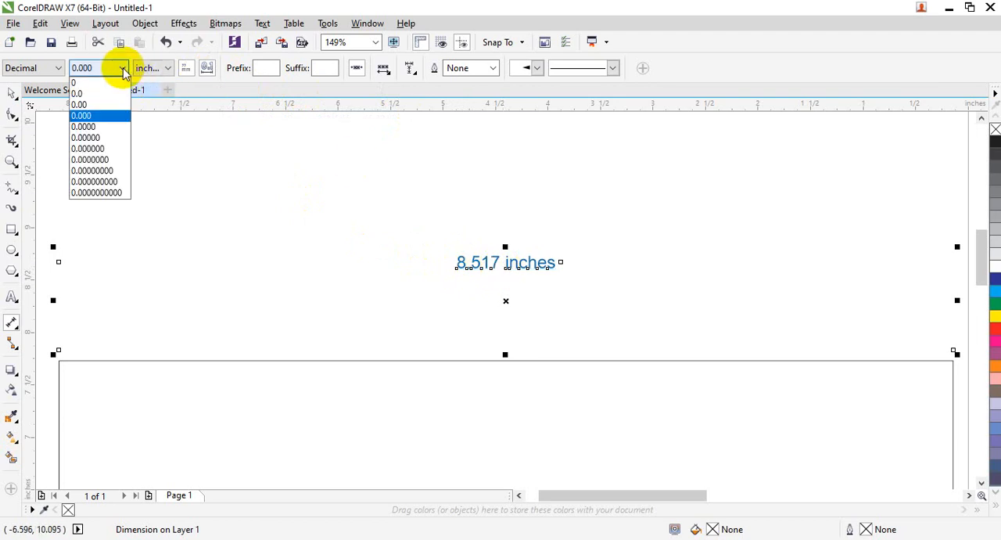
click(98, 102)
click(167, 68)
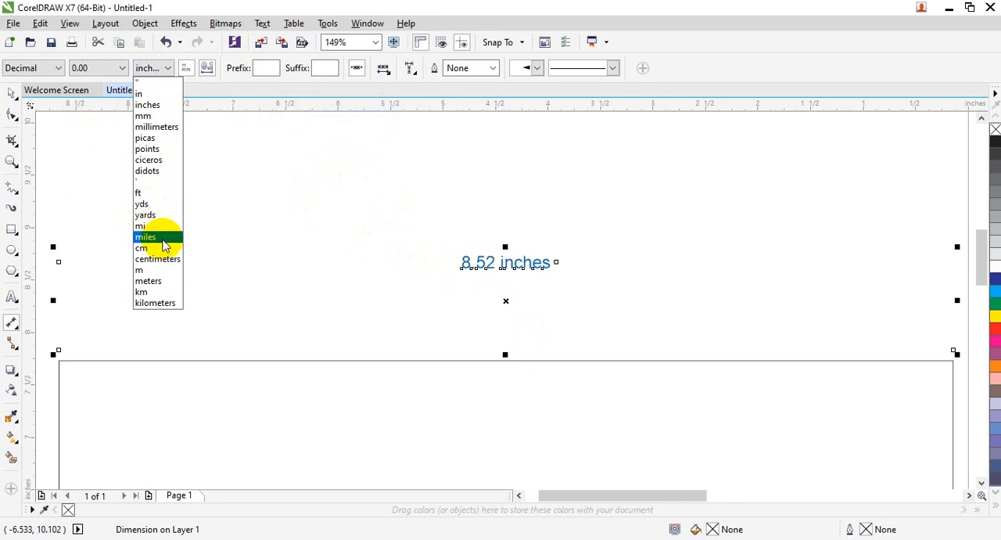
click(168, 258)
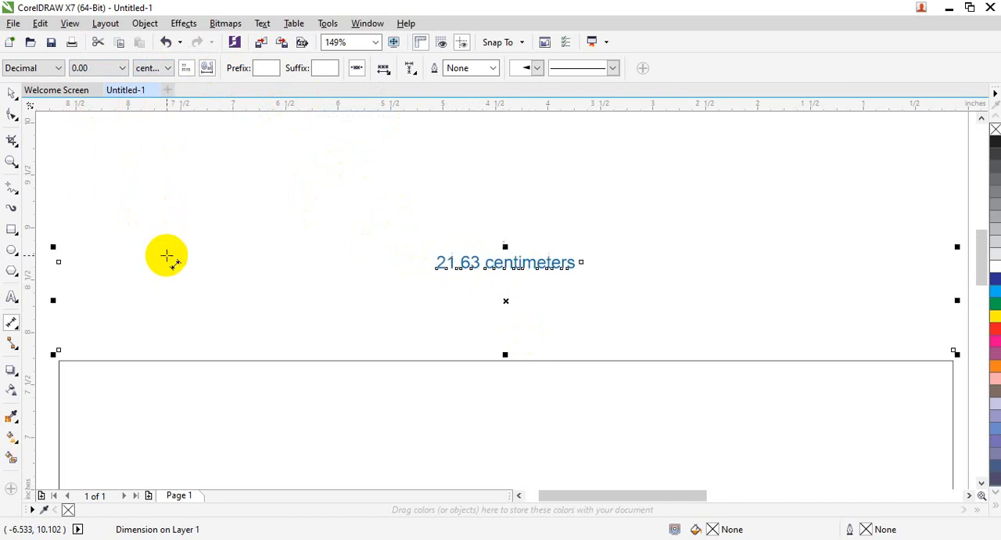
Step: Change the width dimension's units to ft
click(167, 68)
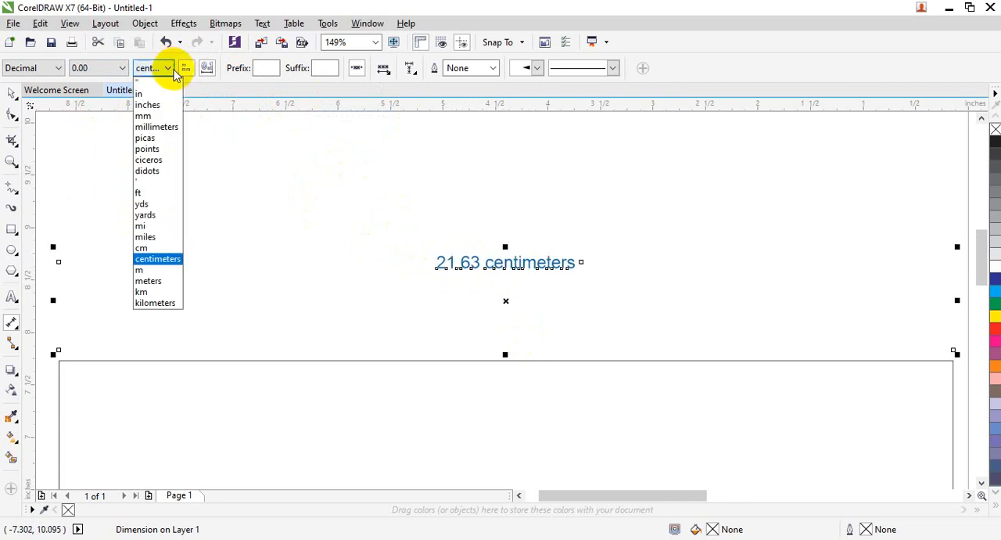
click(158, 195)
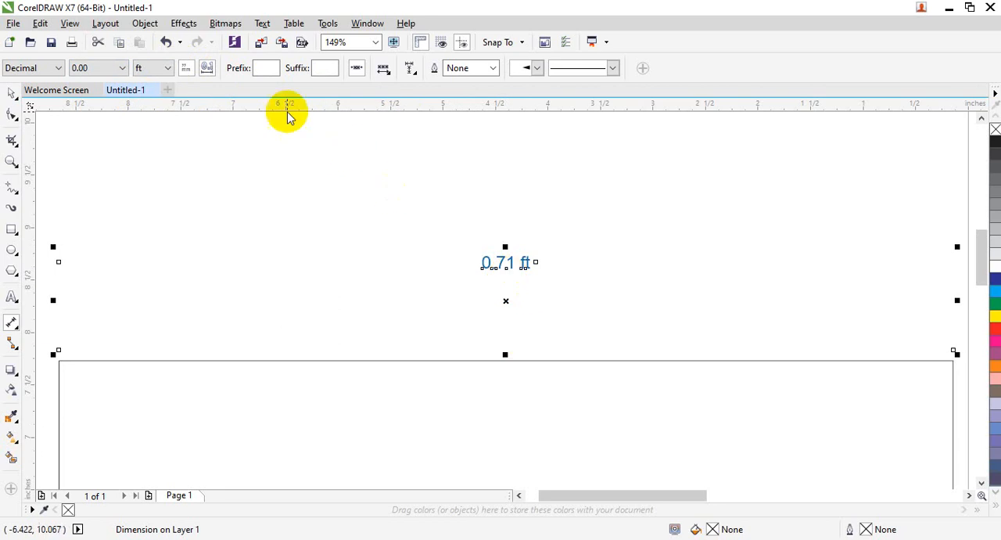
Step: Toggle the width dimension's leading zero off and back on, and change its units to in and finally to inches
click(207, 70)
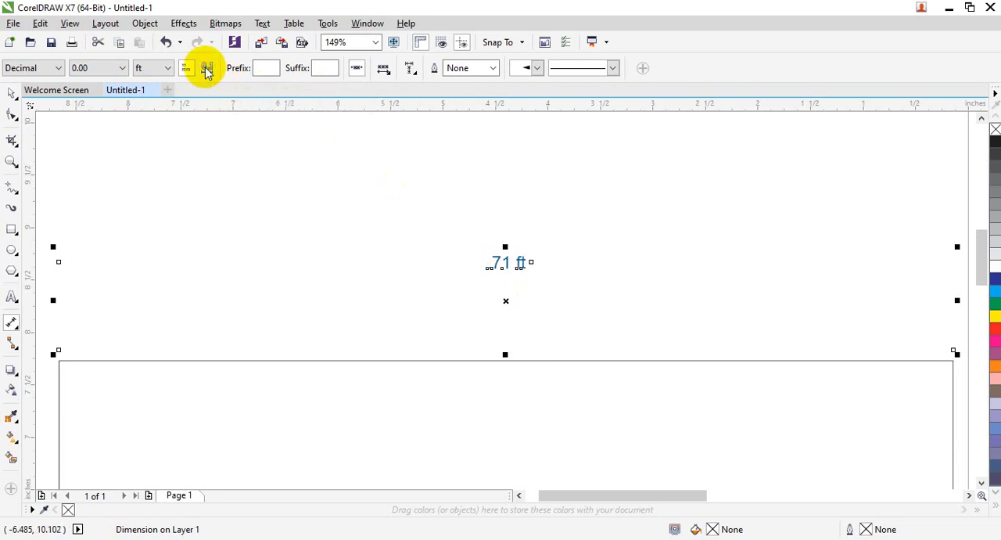
click(206, 68)
click(165, 70)
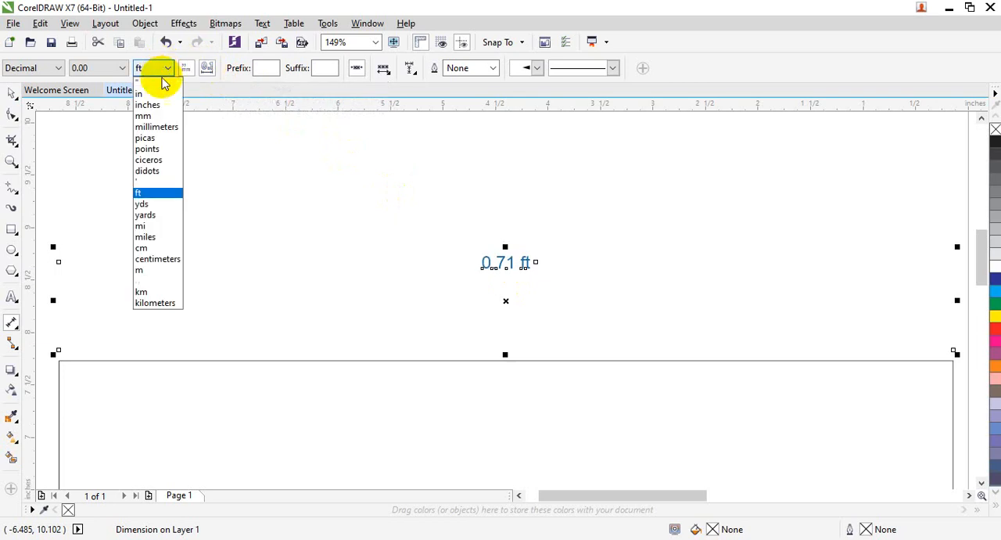
click(160, 100)
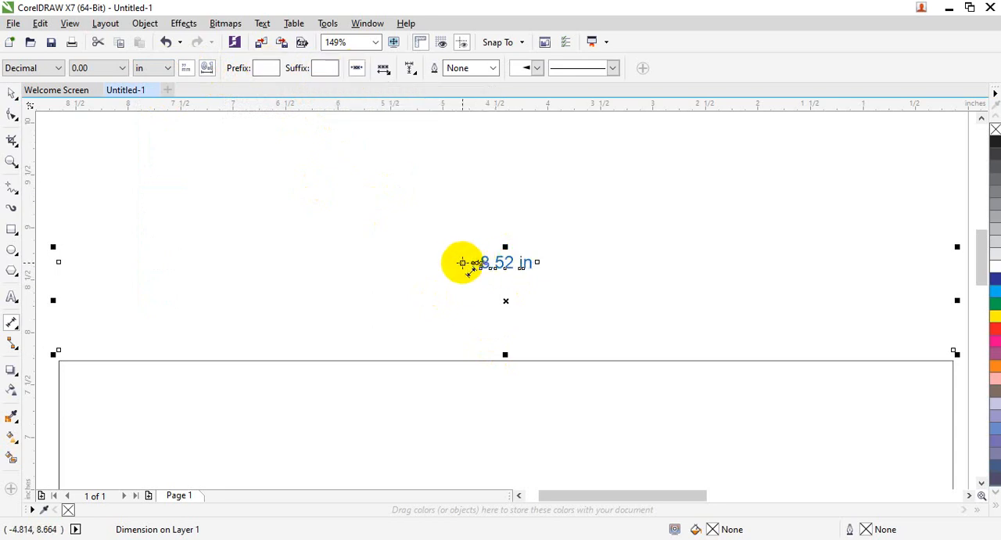
click(169, 69)
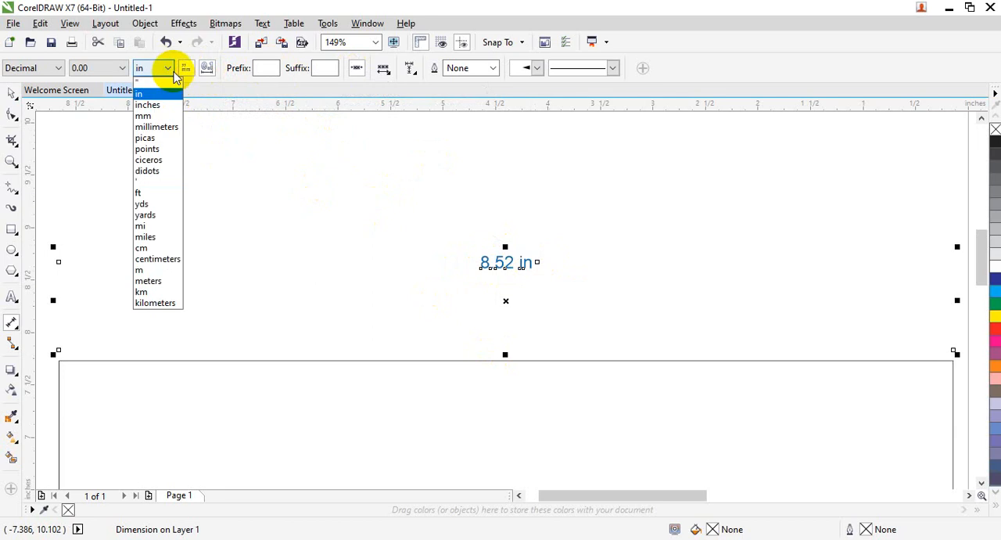
click(160, 105)
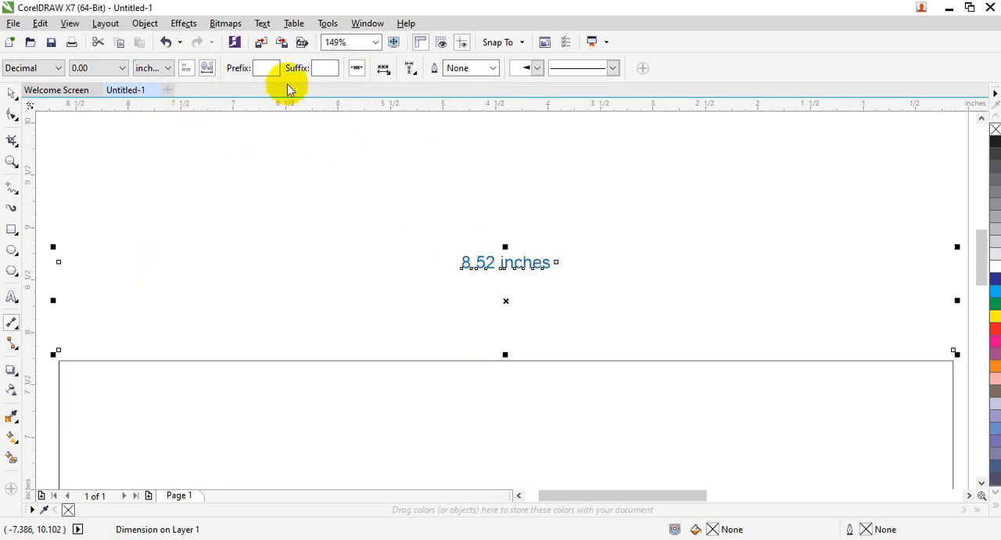
Step: Add the prefix "This line is" and the suffix "at end" to the width dimension
click(266, 68)
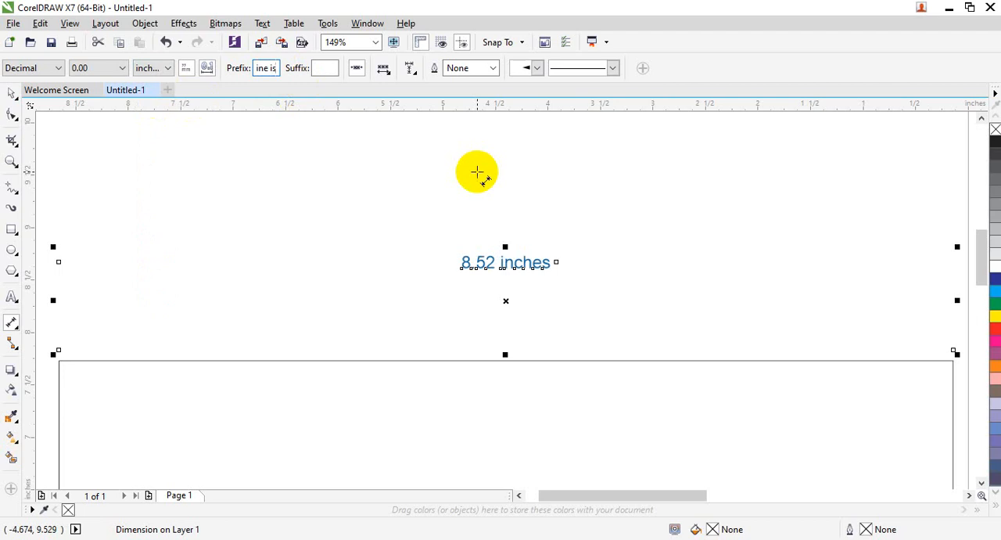
click(319, 68)
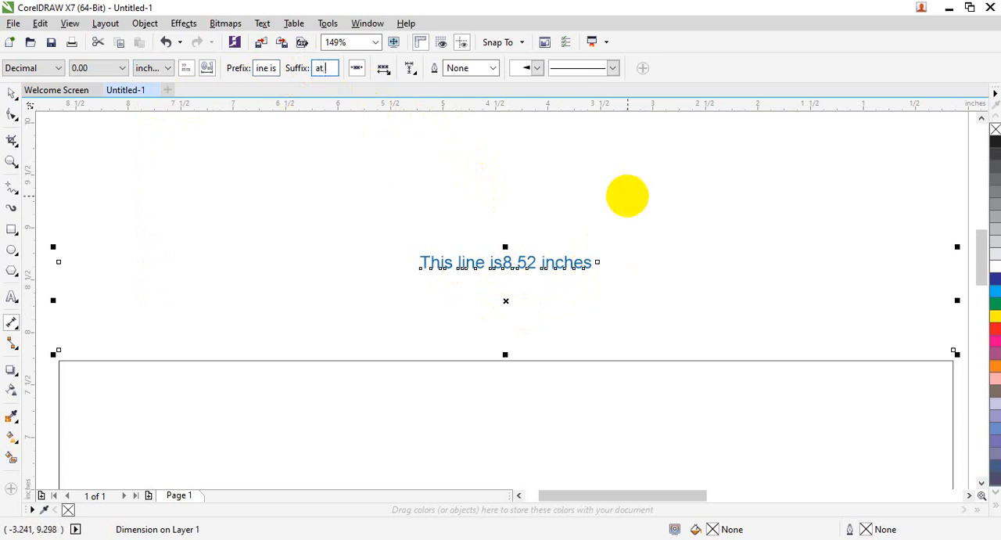
key(Return)
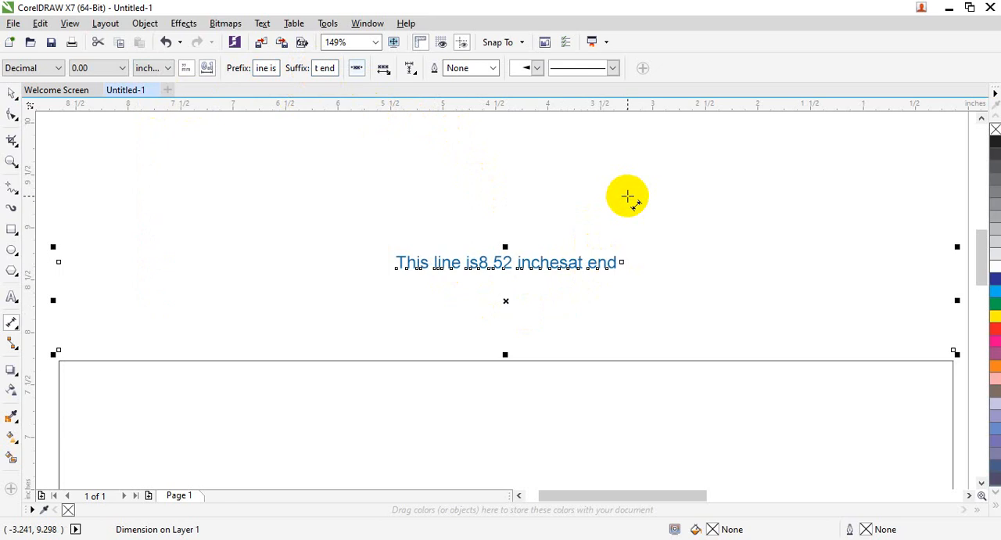
Step: Toggle dynamic dimensioning off and back on for the width dimension
click(357, 75)
click(358, 75)
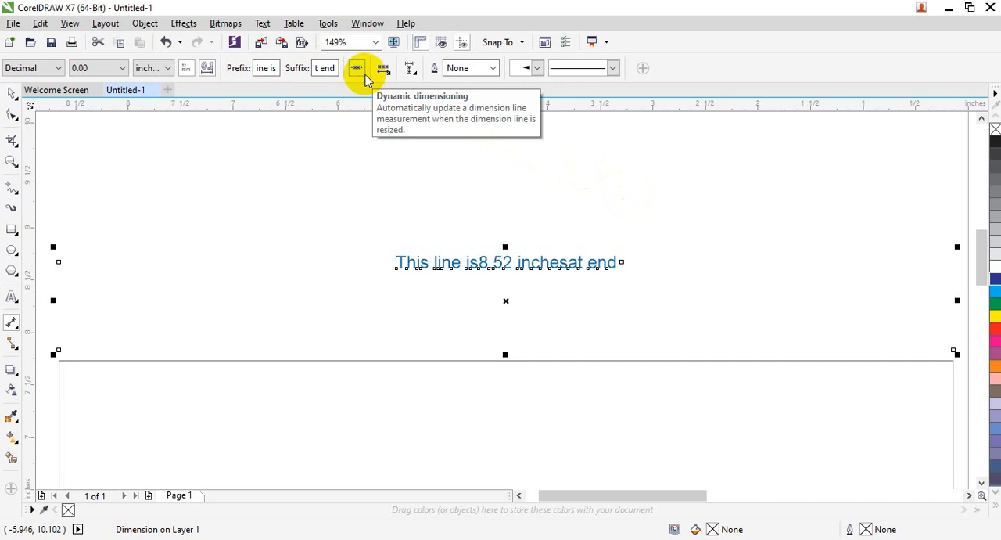
mouse_move(983, 251)
mouse_down()
mouse_move(986, 286)
mouse_move(989, 250)
mouse_up()
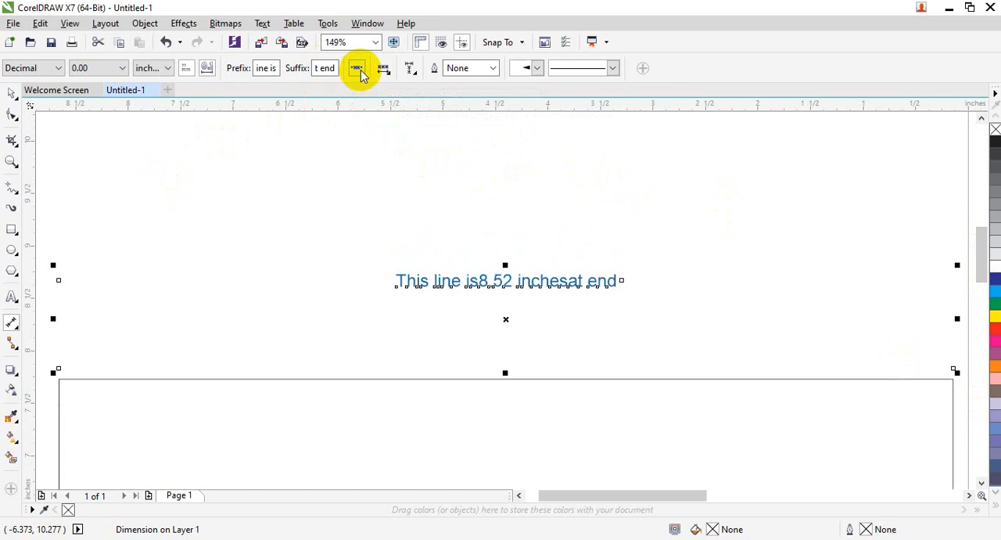
Step: Hide the width dimension's units and set its outline width to 0.5 pt
click(185, 67)
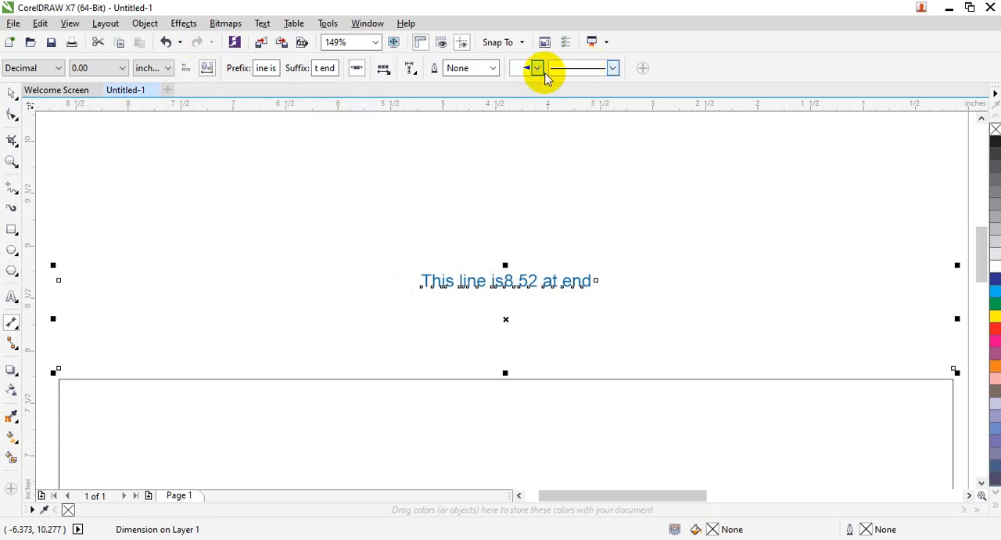
click(491, 69)
click(462, 104)
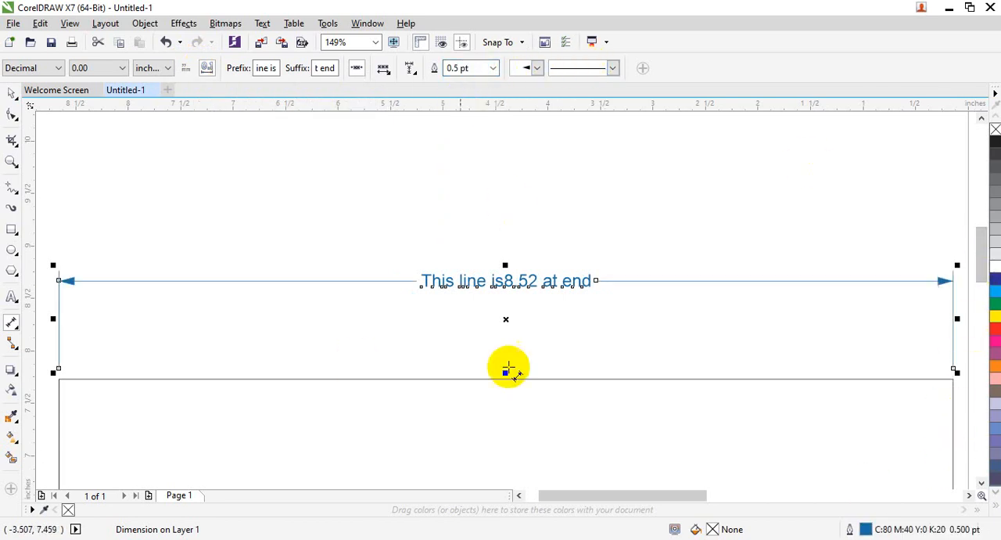
Step: Narrow the rectangle from its right side to about 6.76 inches, and widen it to about 7.44 inches
scroll(207, 197, down, 4)
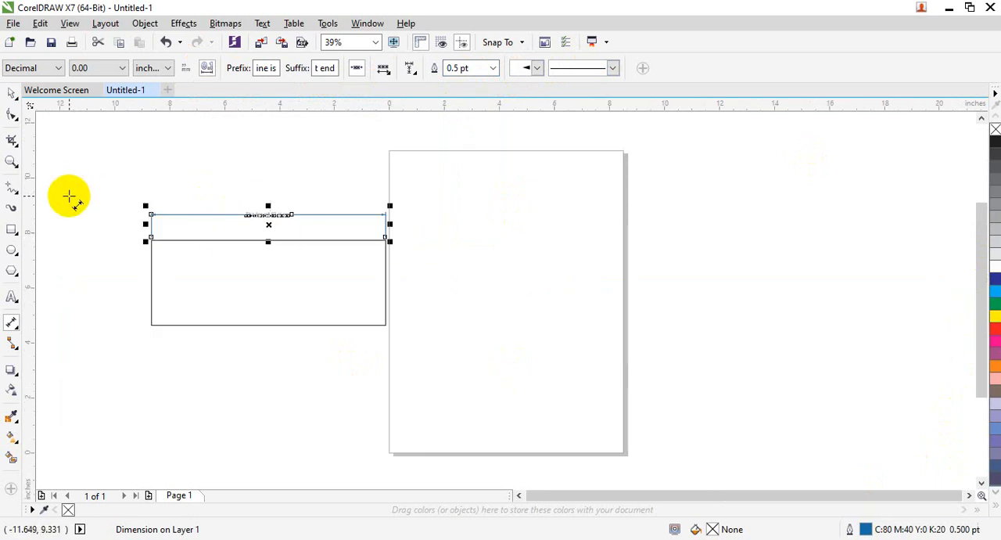
key(shift+F2)
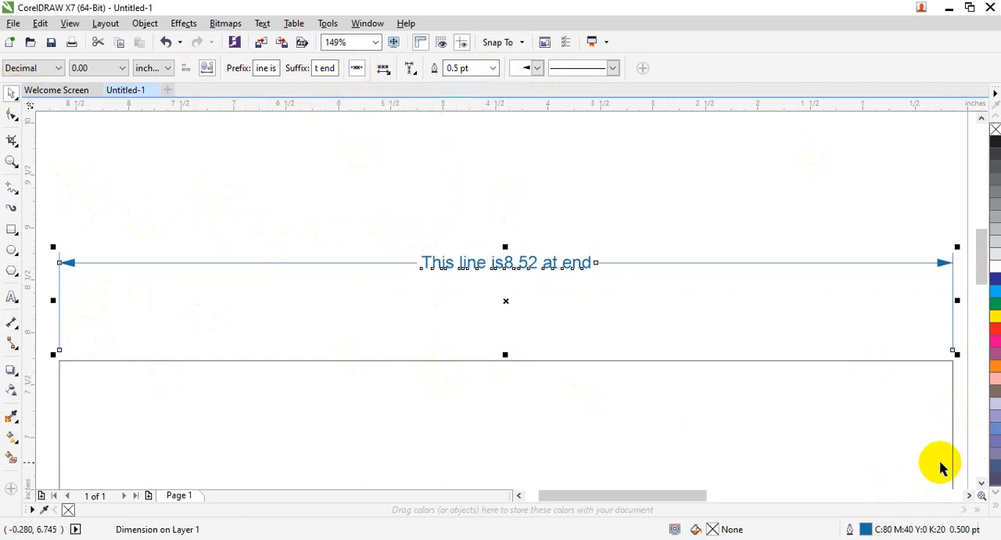
drag(979, 234, 978, 258)
click(930, 324)
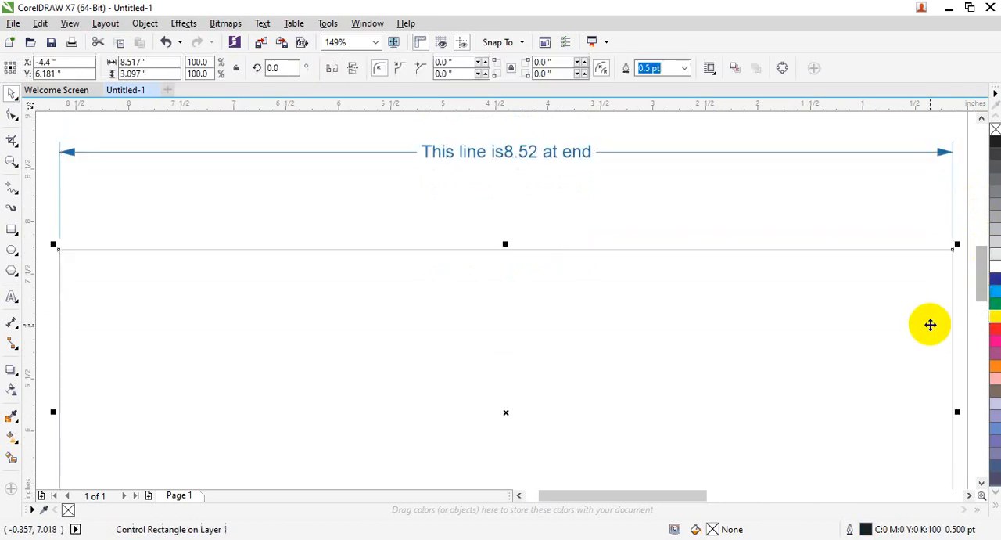
drag(958, 415, 767, 410)
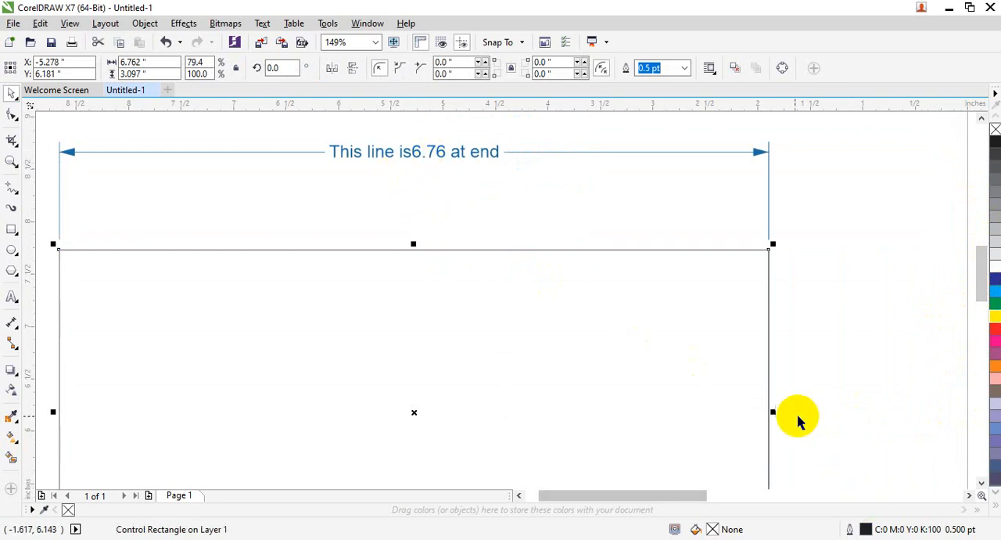
drag(772, 411, 841, 410)
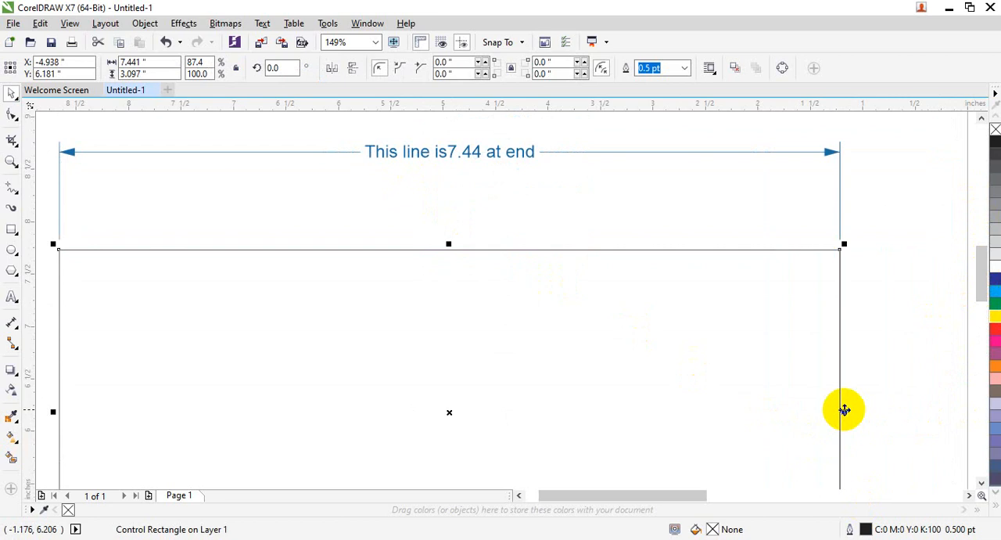
Step: Turn off dynamic dimensioning in the document defaults for Dimension objects
click(11, 320)
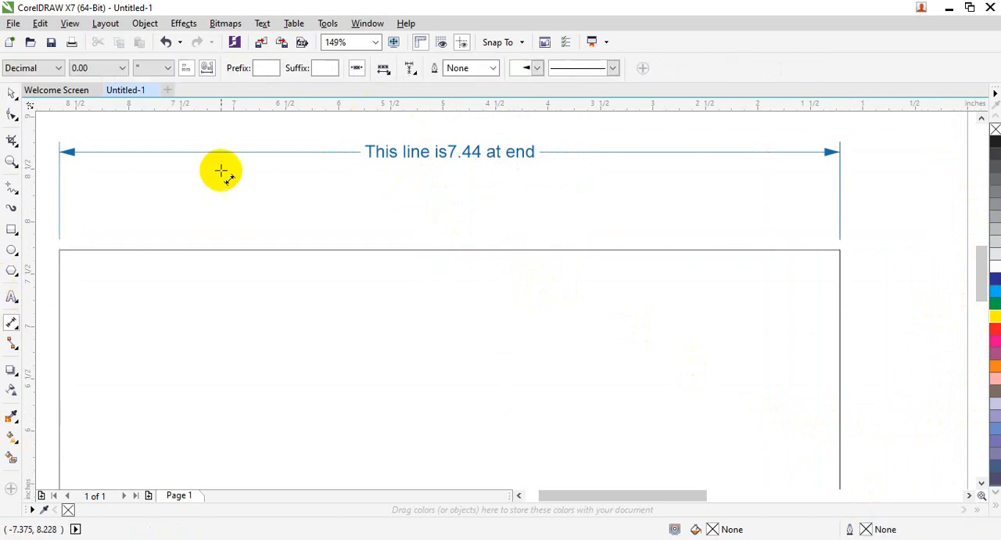
click(357, 69)
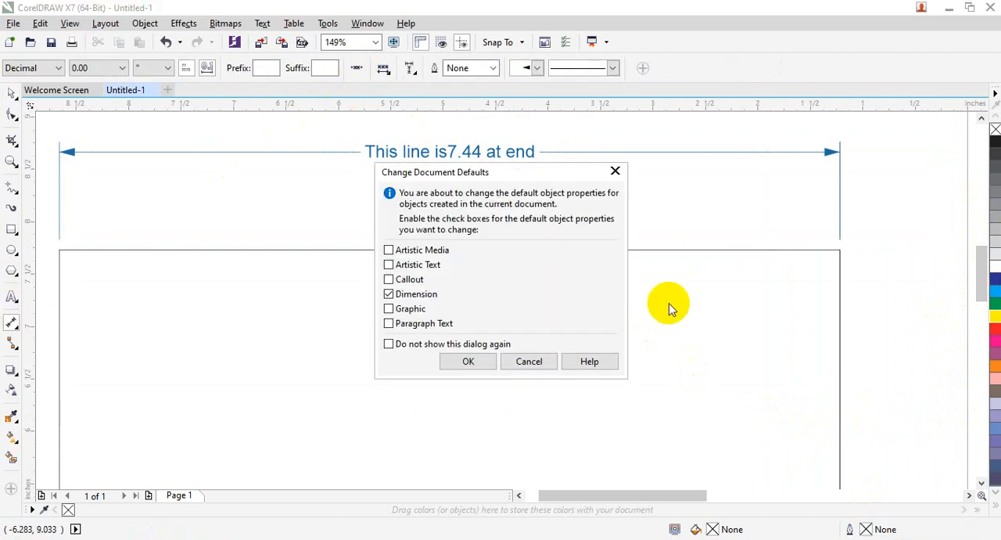
click(464, 357)
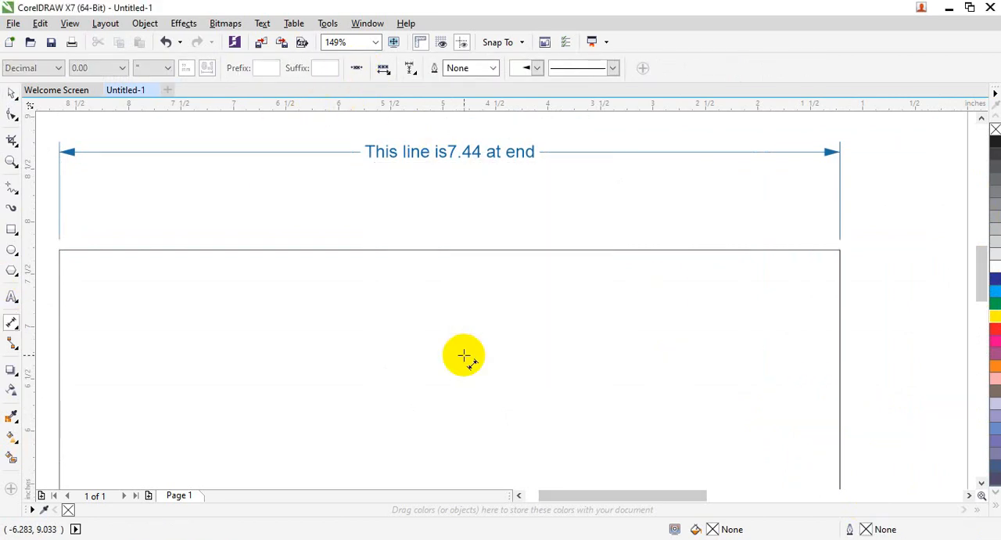
Step: Narrow the rectangle from its right side to about 7.31 inches wide
click(17, 92)
click(694, 327)
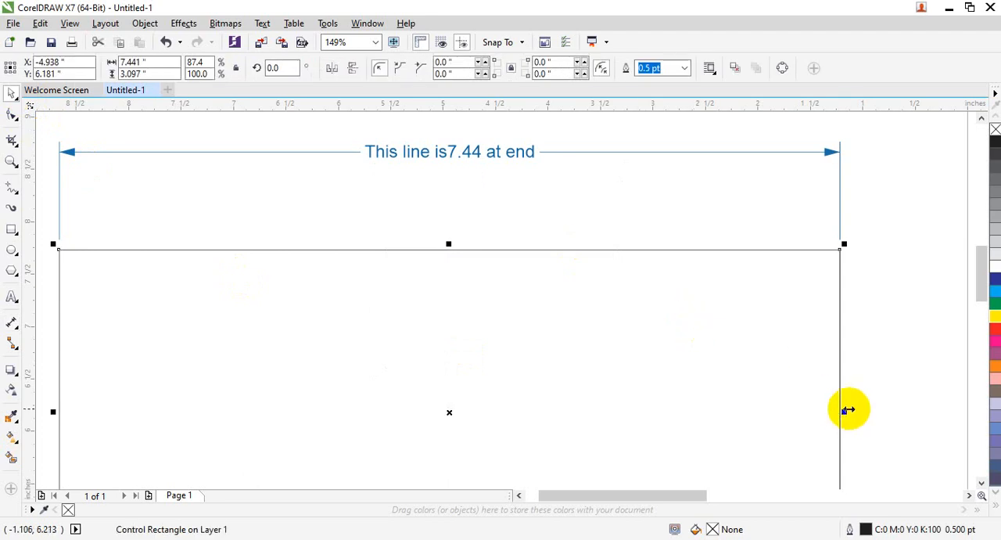
mouse_move(841, 411)
mouse_down()
mouse_move(703, 411)
mouse_move(830, 409)
mouse_up()
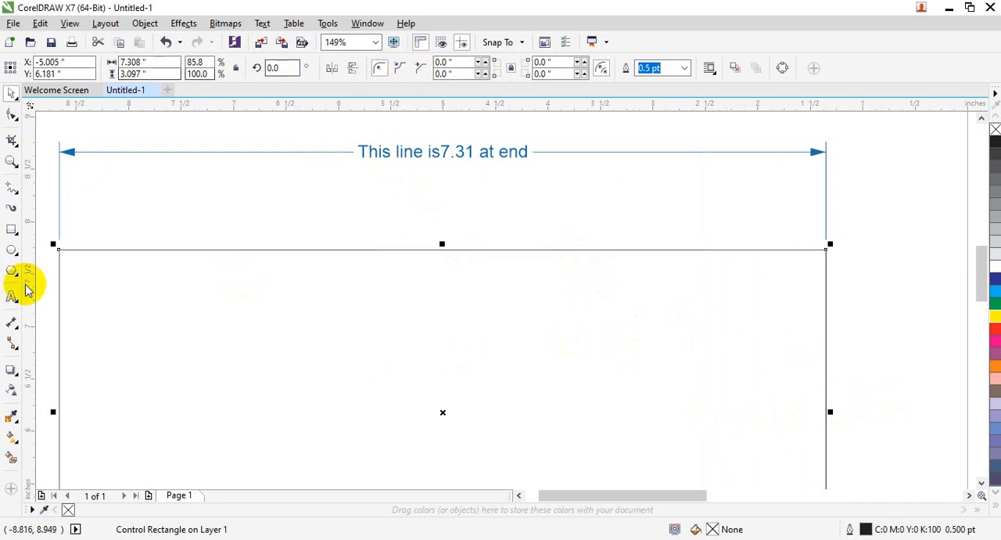
click(12, 323)
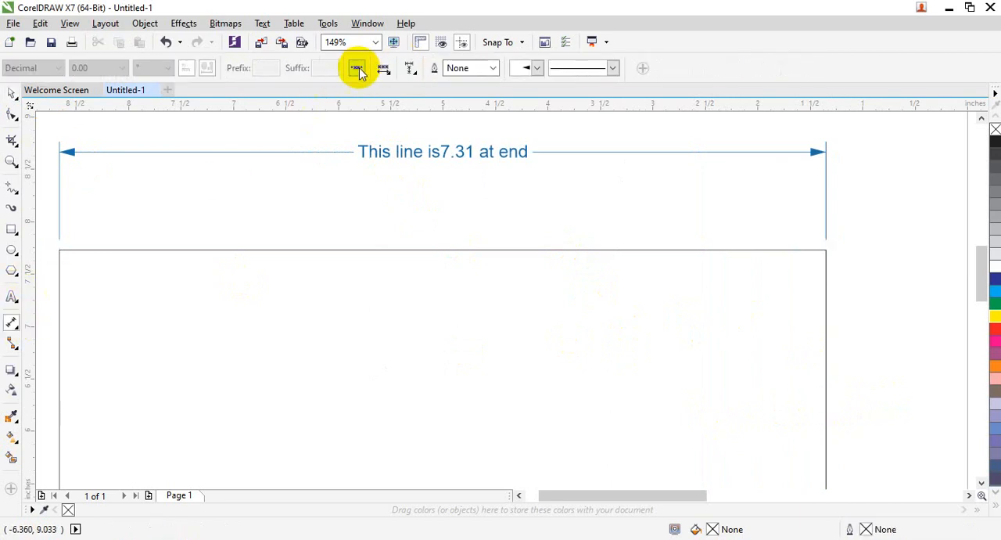
click(11, 93)
click(480, 156)
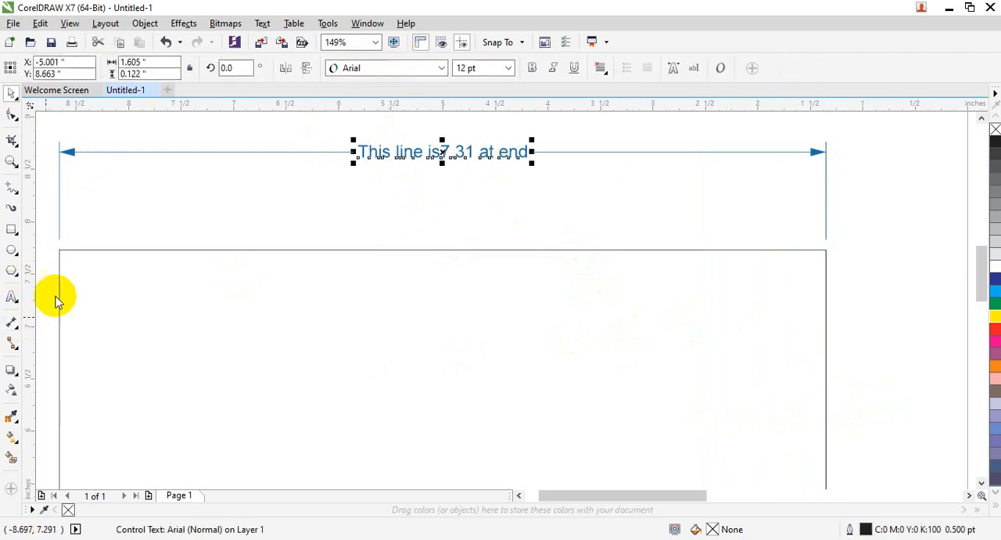
click(12, 323)
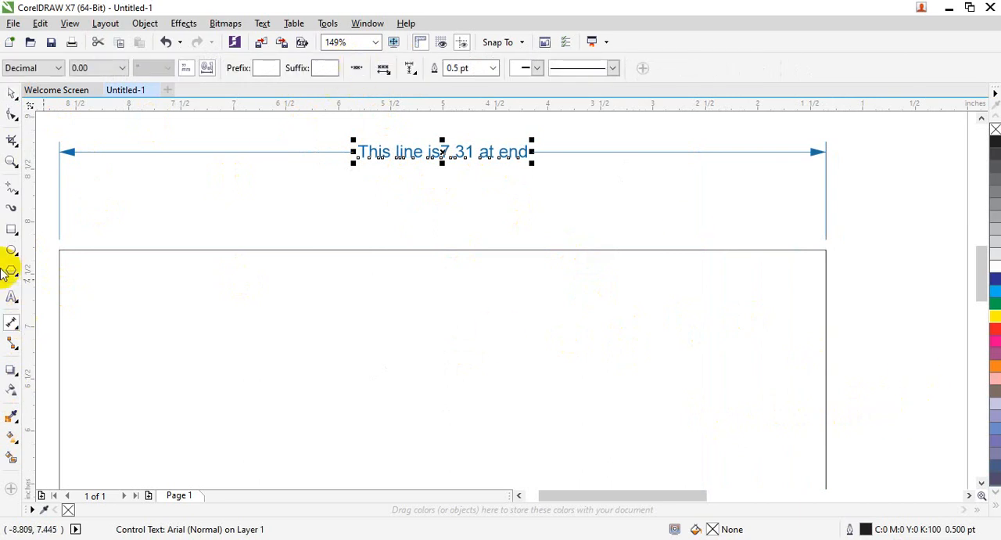
click(13, 93)
Step: Widen the rectangle to about 7.69 inches and turn dynamic dimensioning back on in the document defaults for Dimension objects
click(769, 371)
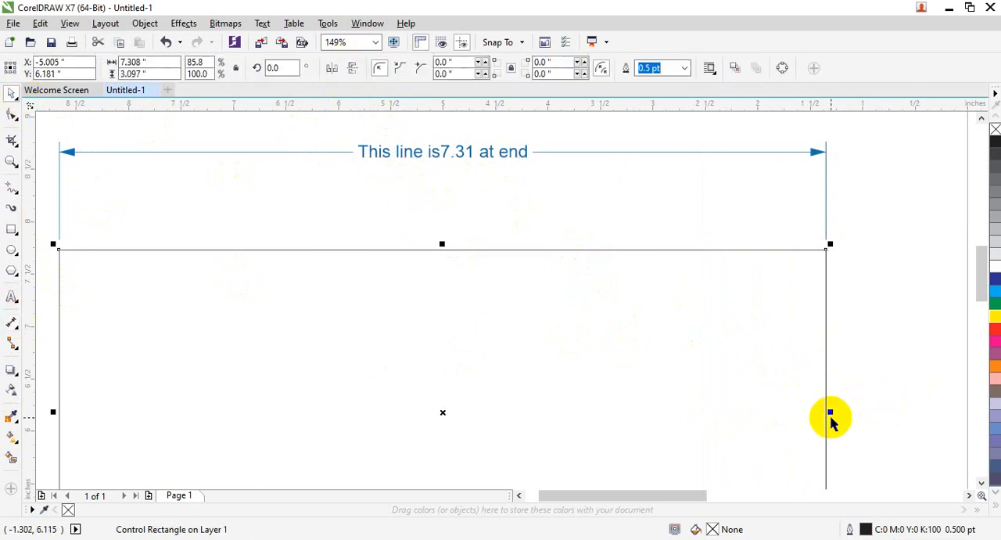
drag(832, 410, 867, 409)
click(8, 321)
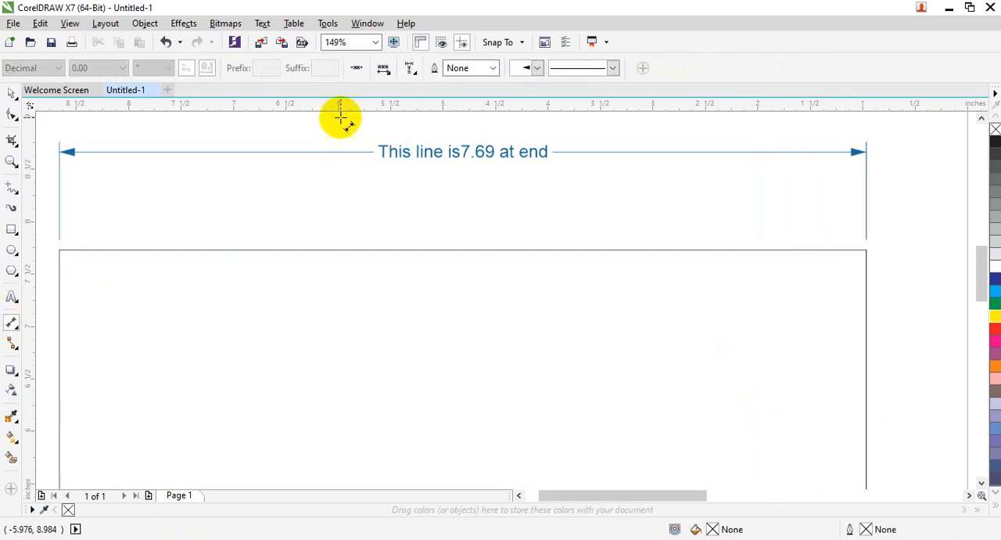
click(358, 69)
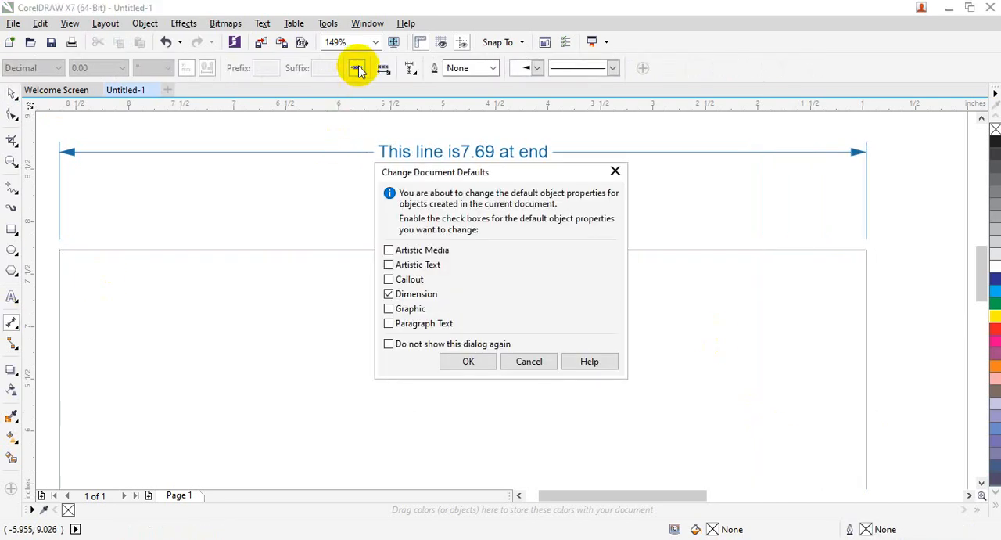
click(468, 361)
Step: Move the rectangle slightly upward and narrow it to about 7.01 inches wide
click(11, 93)
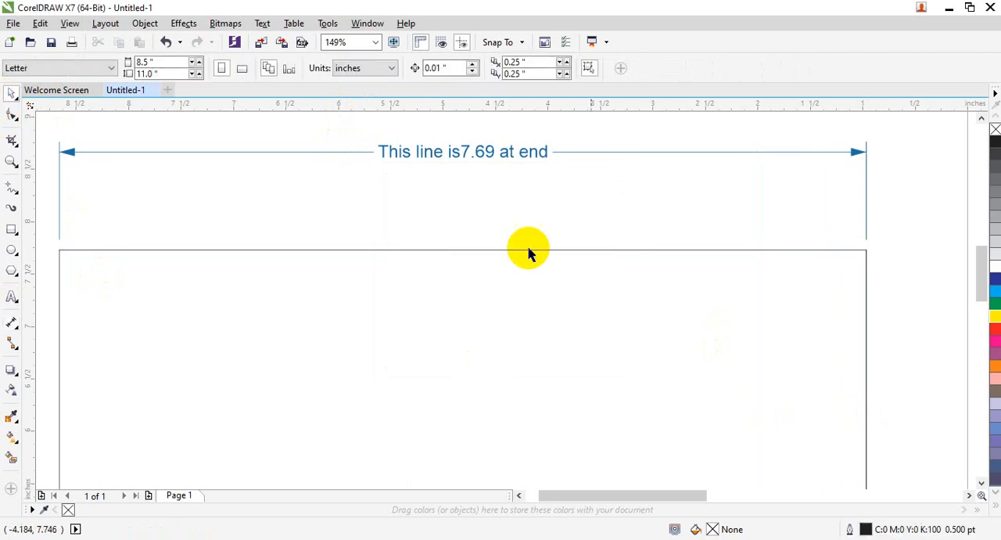
click(865, 426)
drag(865, 426, 875, 395)
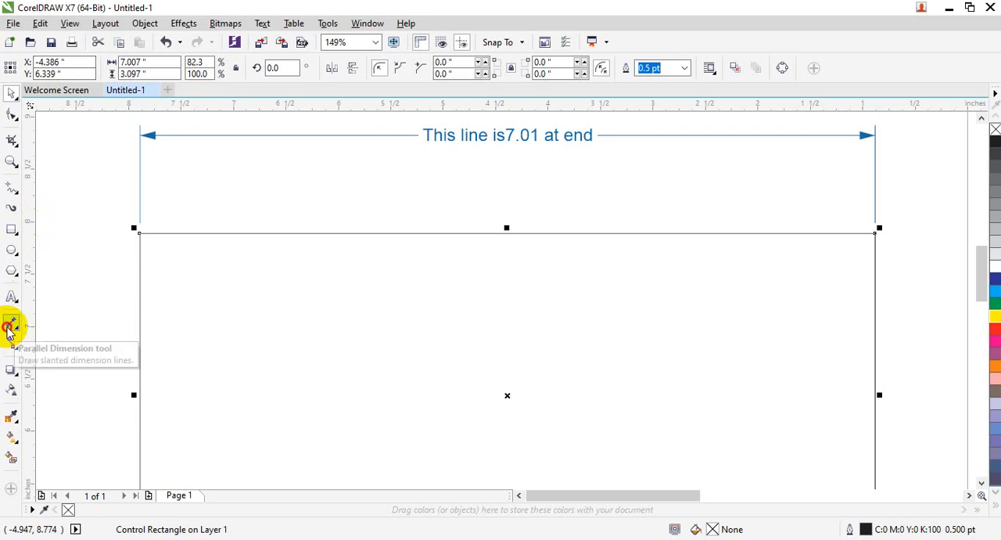
Step: Set the default text position to Text Above Dimension Line for Dimension objects in the document
click(10, 327)
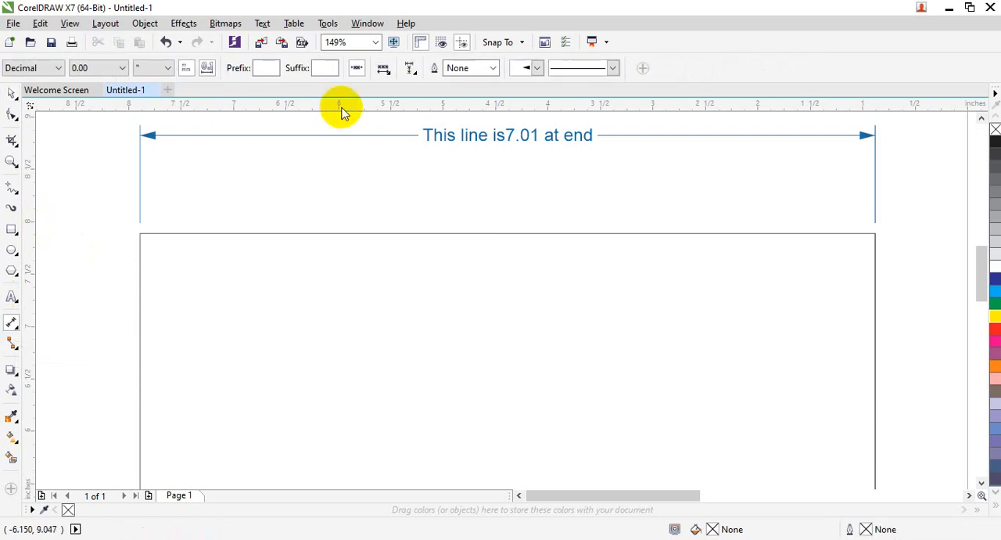
click(384, 68)
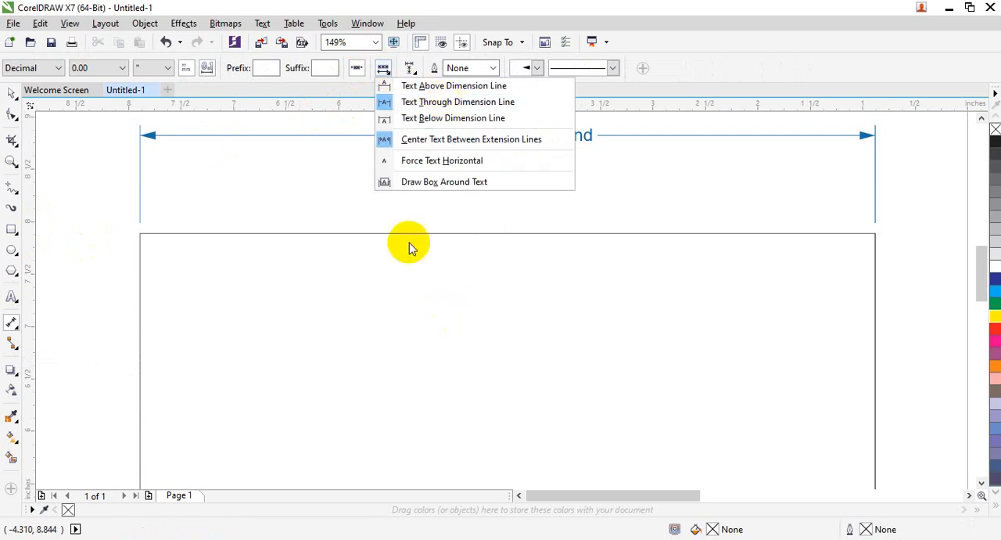
click(430, 86)
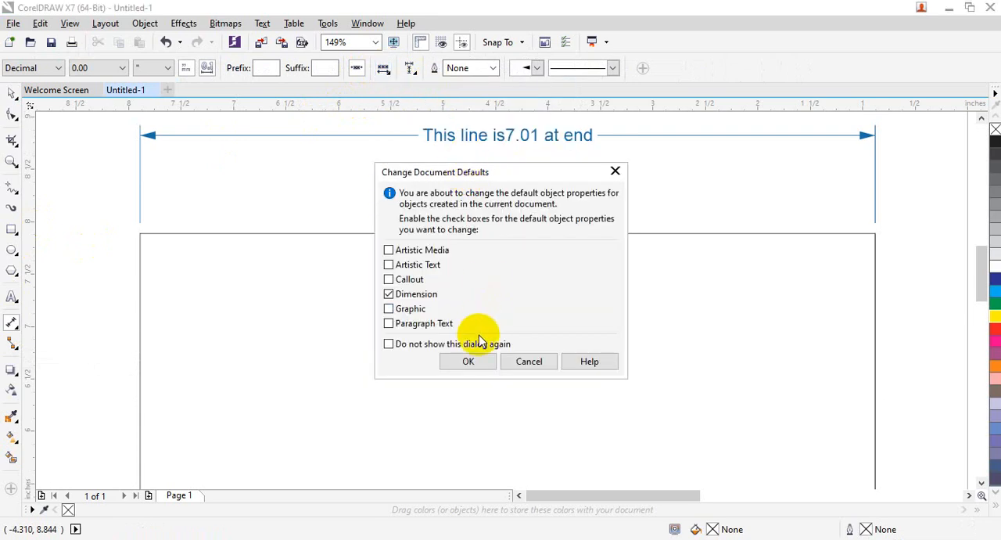
click(475, 358)
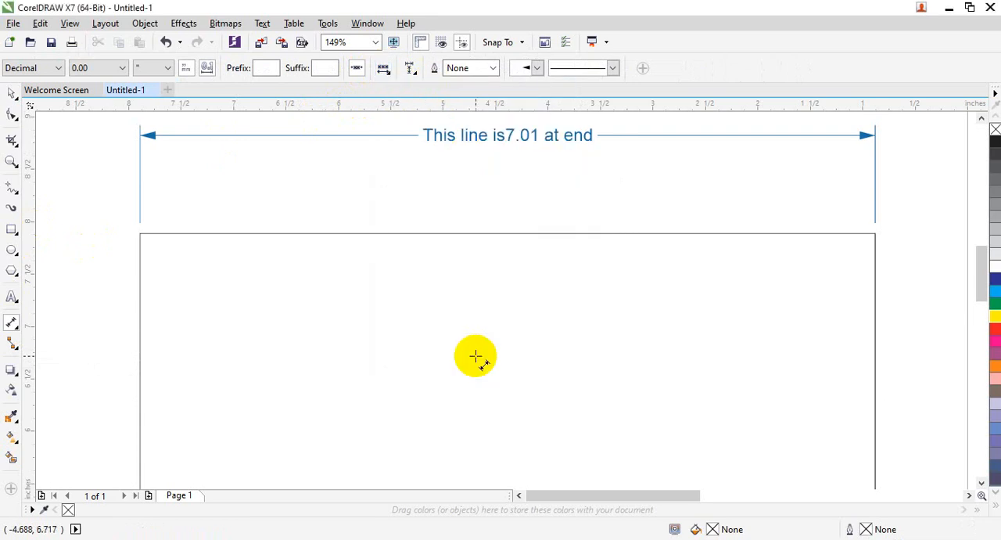
Step: Set the default text position to Text Below Dimension Line for Dimension objects in the document
click(383, 71)
click(423, 117)
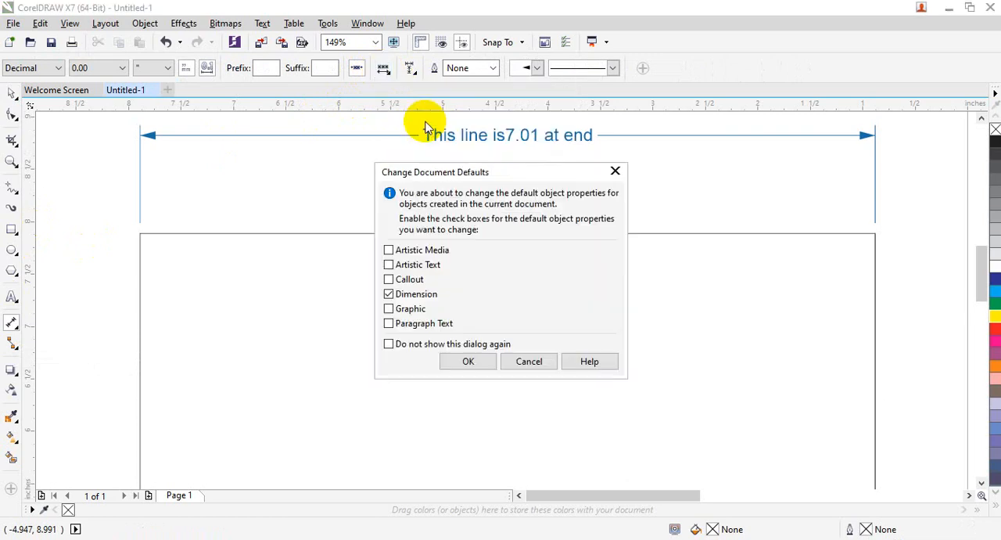
click(476, 359)
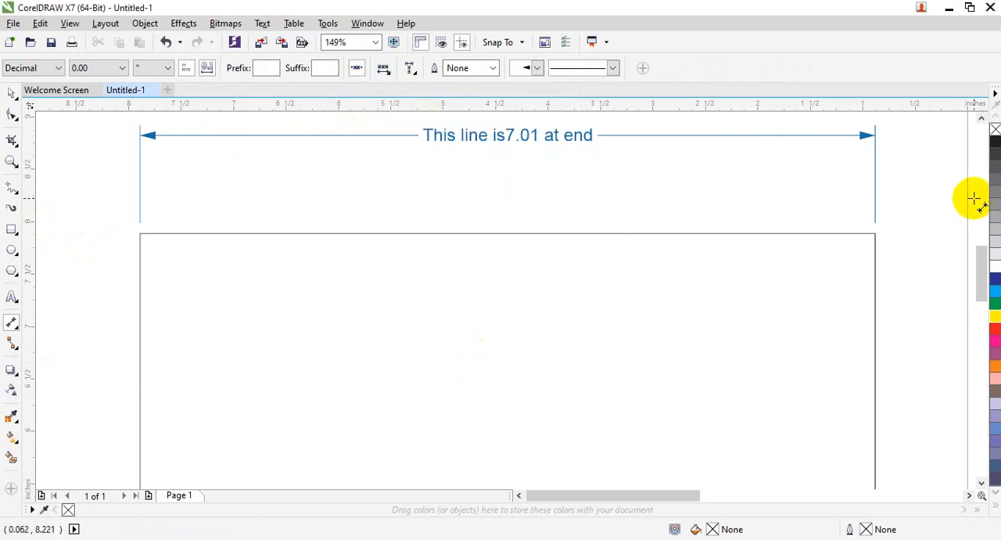
Step: Try Text Above, Text Through, Text Below and Center Text Between Extension Lines on the selected width dimension text
drag(987, 264, 986, 241)
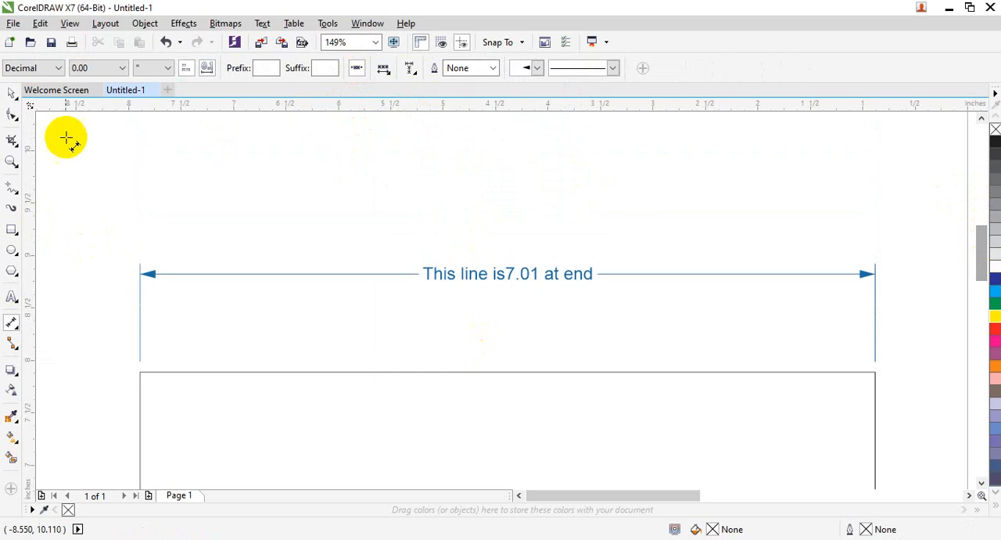
click(11, 93)
click(484, 272)
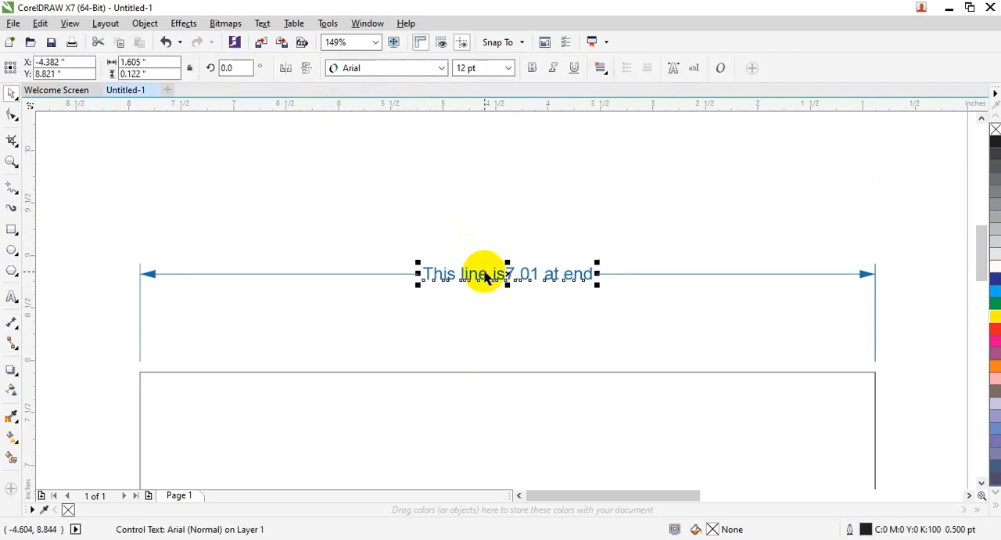
click(10, 322)
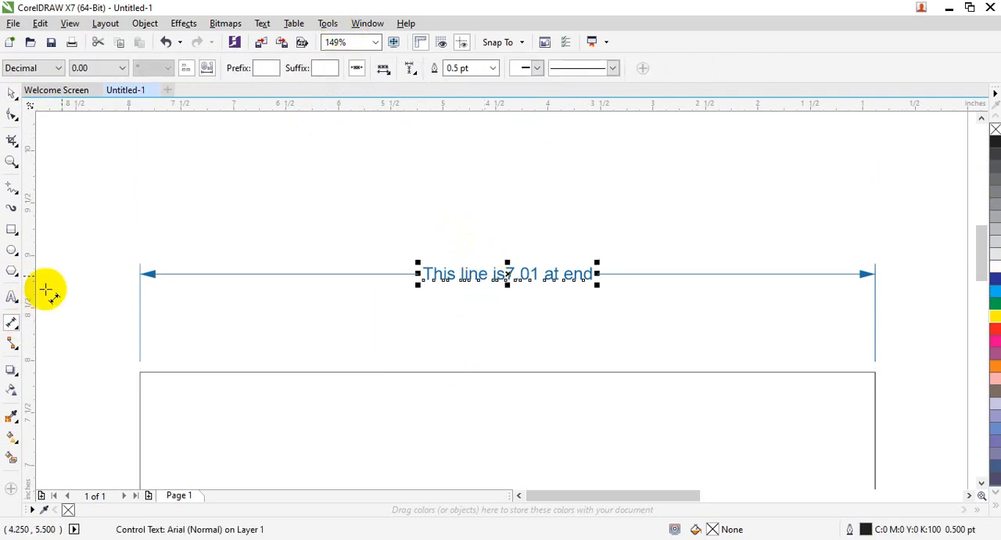
click(384, 69)
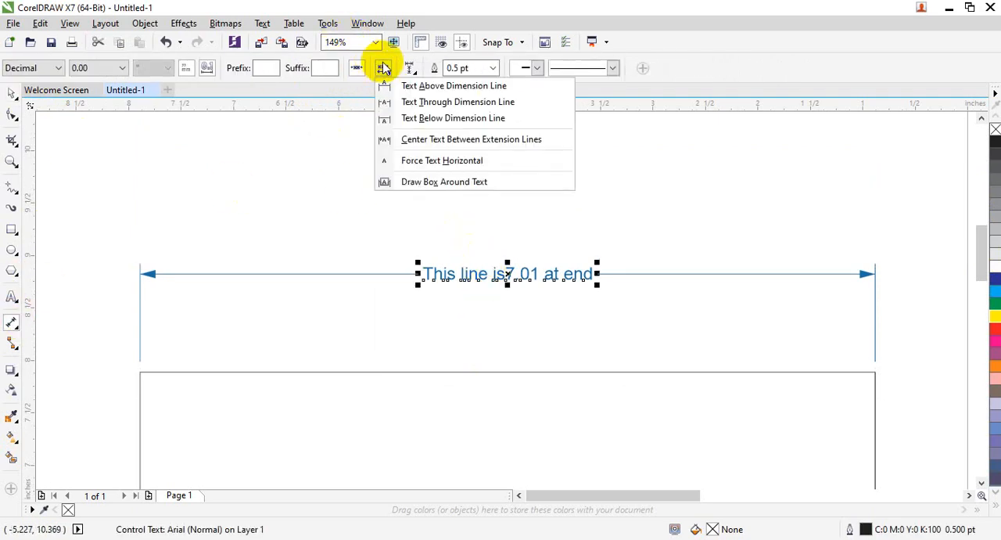
click(395, 86)
click(384, 70)
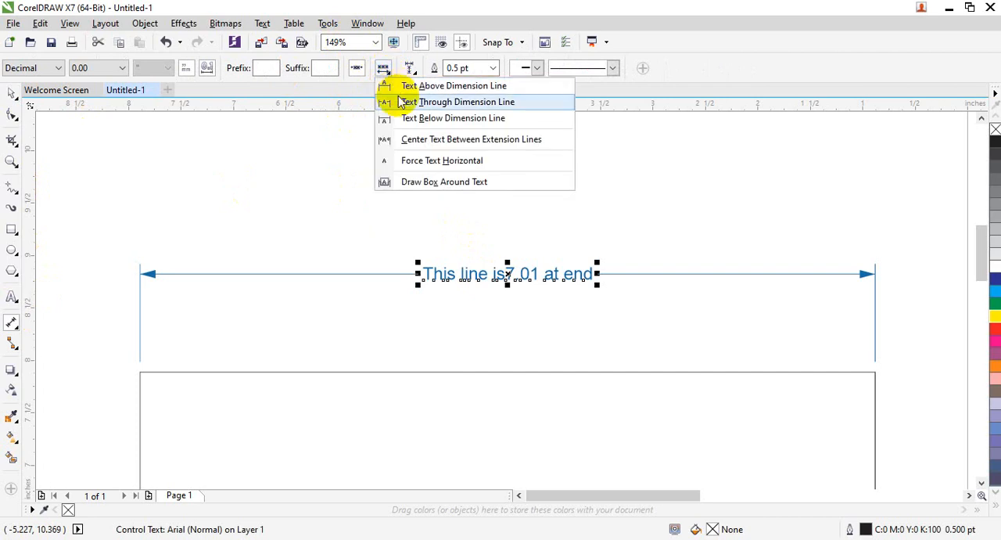
click(387, 100)
click(382, 71)
click(397, 117)
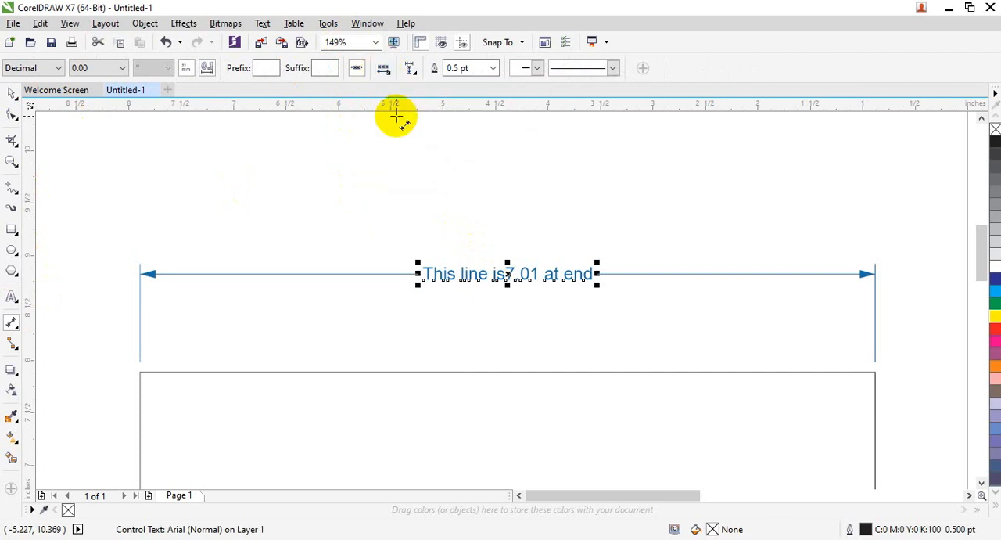
click(384, 70)
click(398, 137)
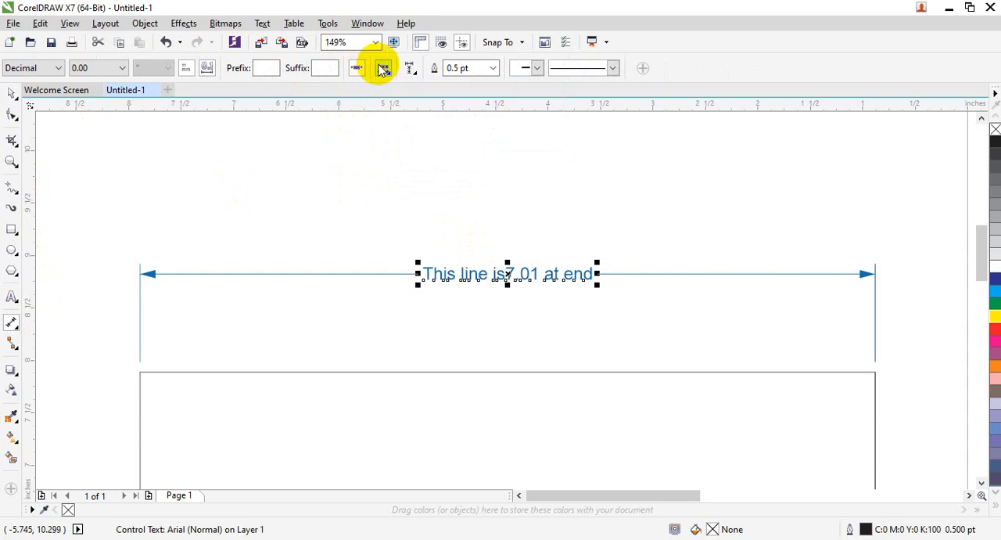
Step: Try Draw Box Around Text and Text Above Dimension Line on the selected width dimension text
click(410, 68)
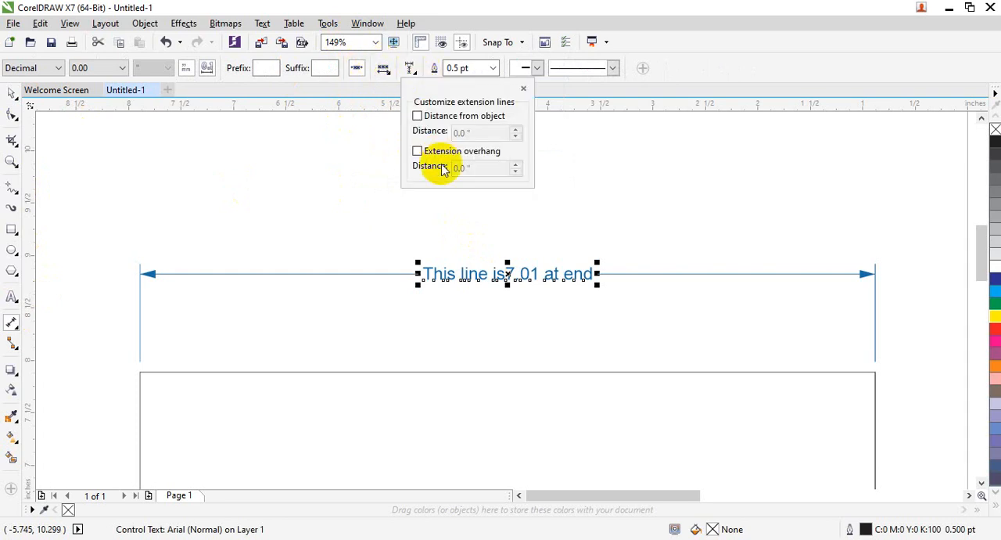
click(384, 69)
click(383, 69)
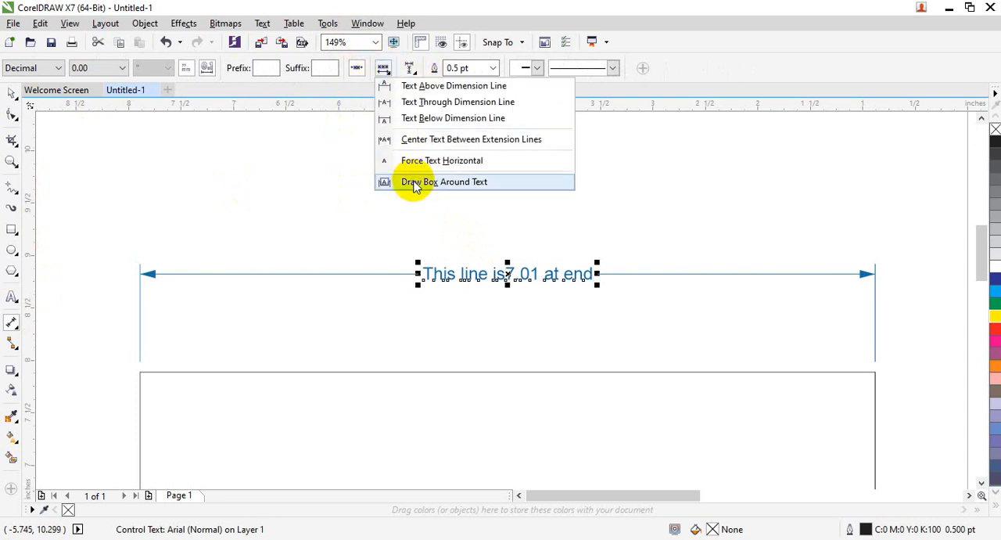
click(413, 181)
click(384, 69)
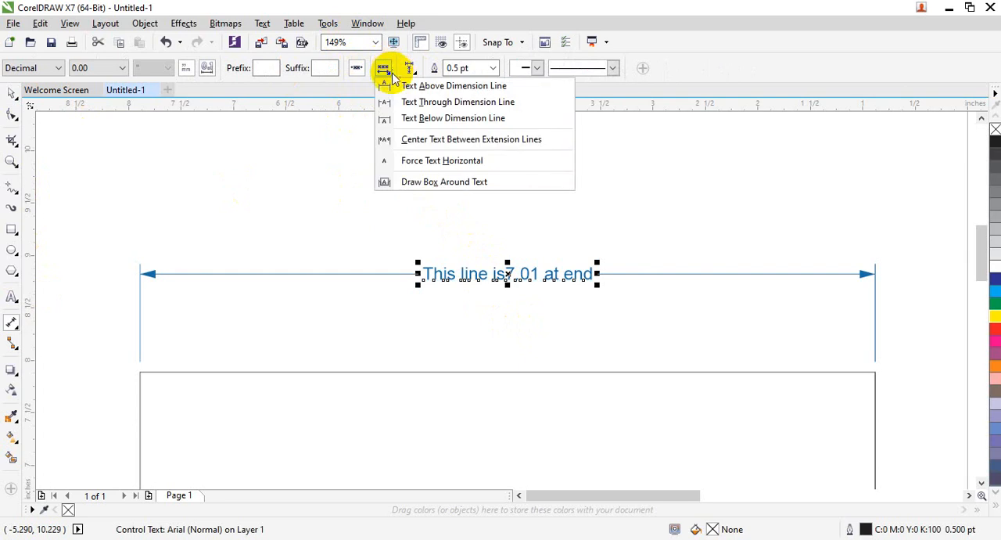
click(395, 86)
click(451, 325)
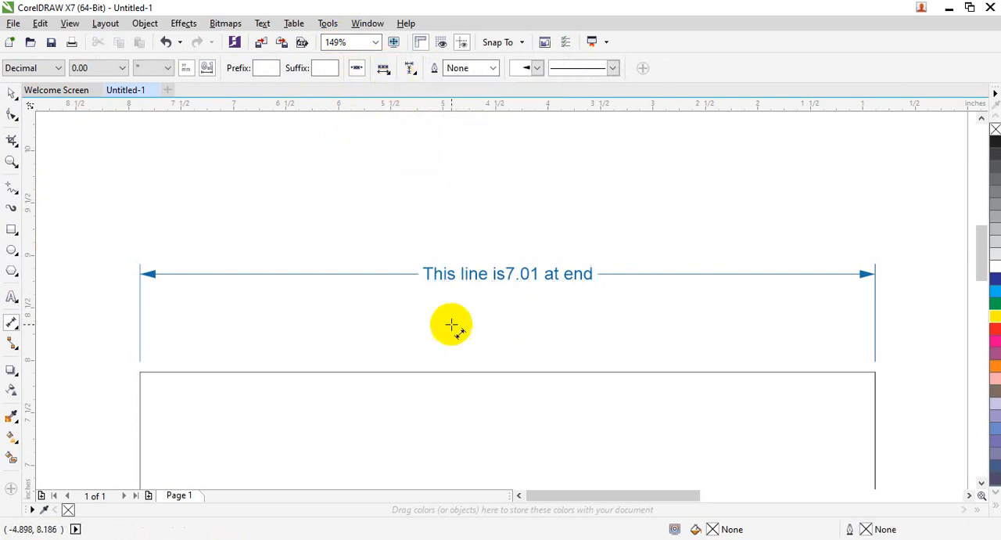
click(453, 276)
click(269, 69)
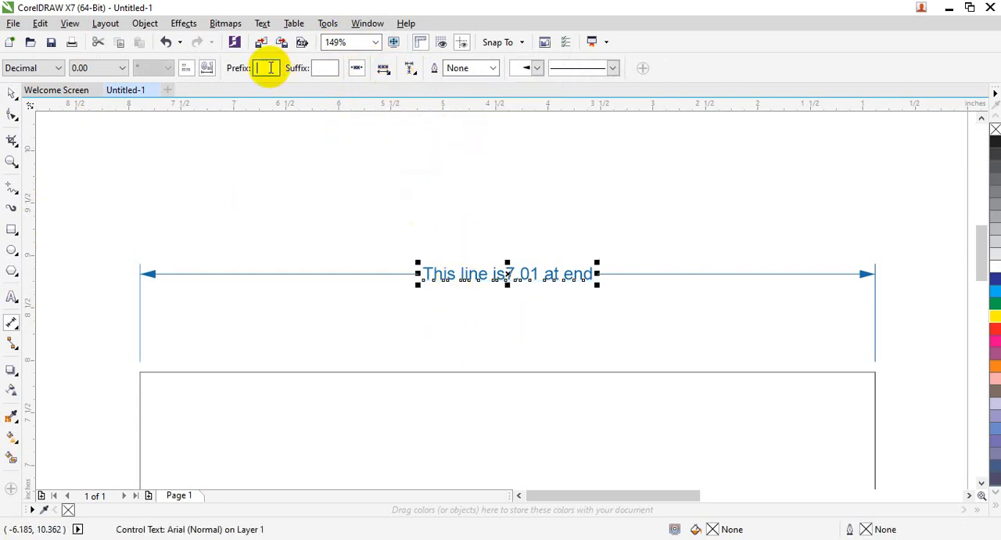
click(346, 250)
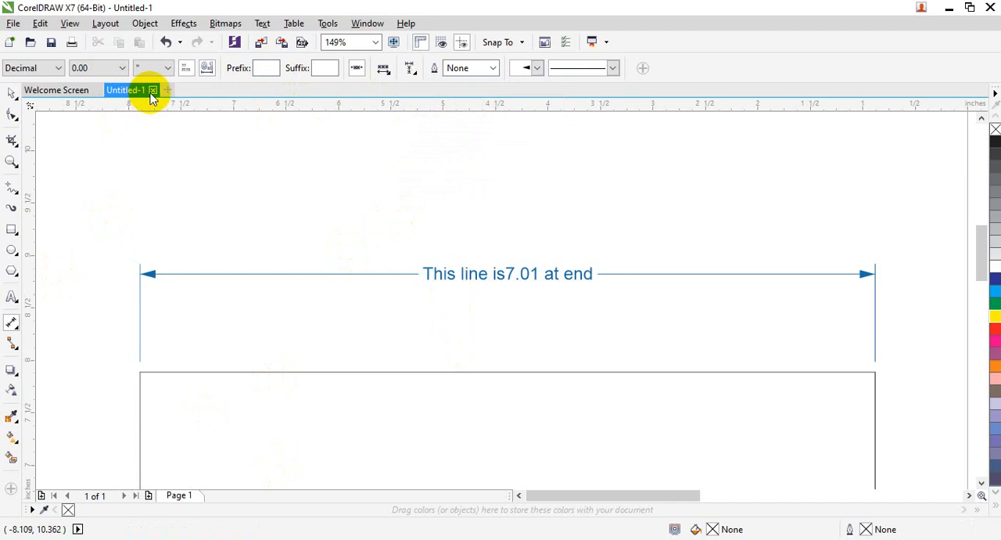
Step: Close the current drawing and start a new blank Letter document
click(152, 90)
click(490, 304)
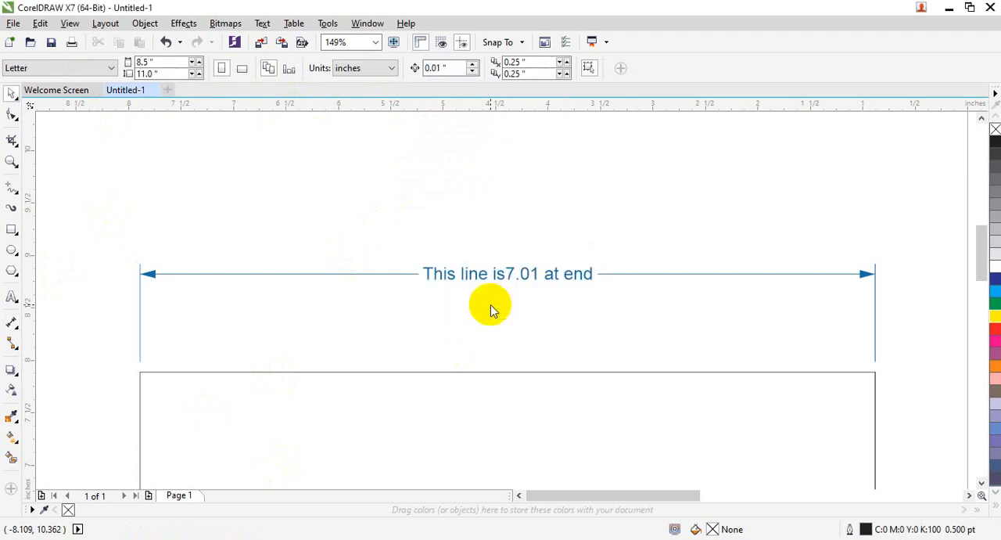
click(219, 267)
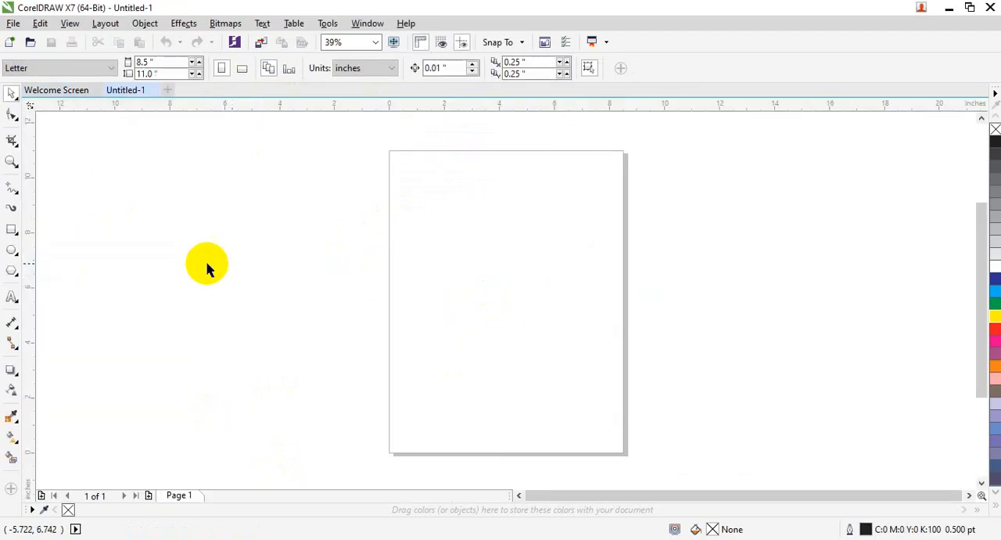
Step: Draw a rectangle about 3.18 by 4.51 inches beside the page and add a width dimension above its upper edge
click(11, 229)
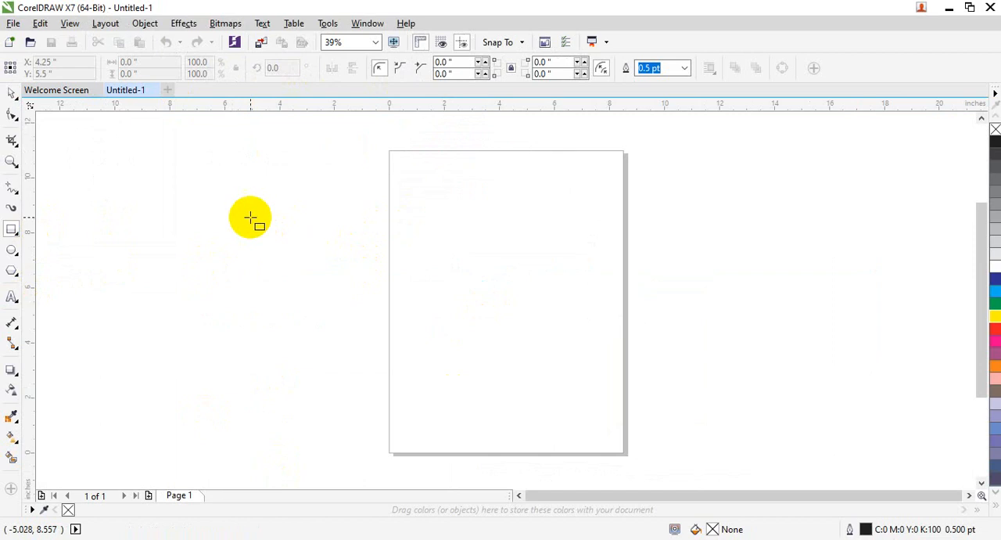
drag(250, 218, 339, 342)
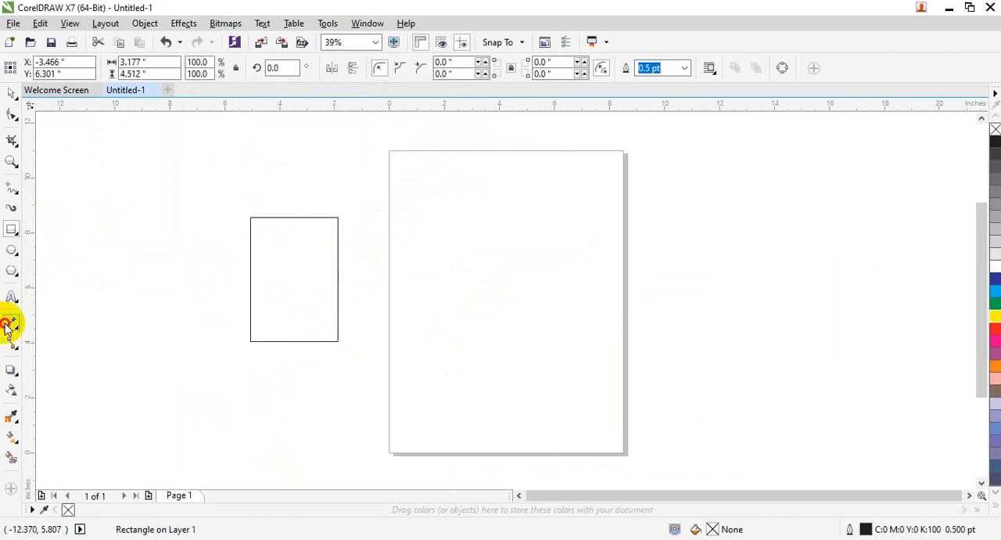
click(8, 324)
mouse_move(252, 217)
mouse_down()
mouse_move(349, 210)
mouse_move(338, 216)
mouse_move(336, 198)
mouse_move(338, 215)
mouse_up()
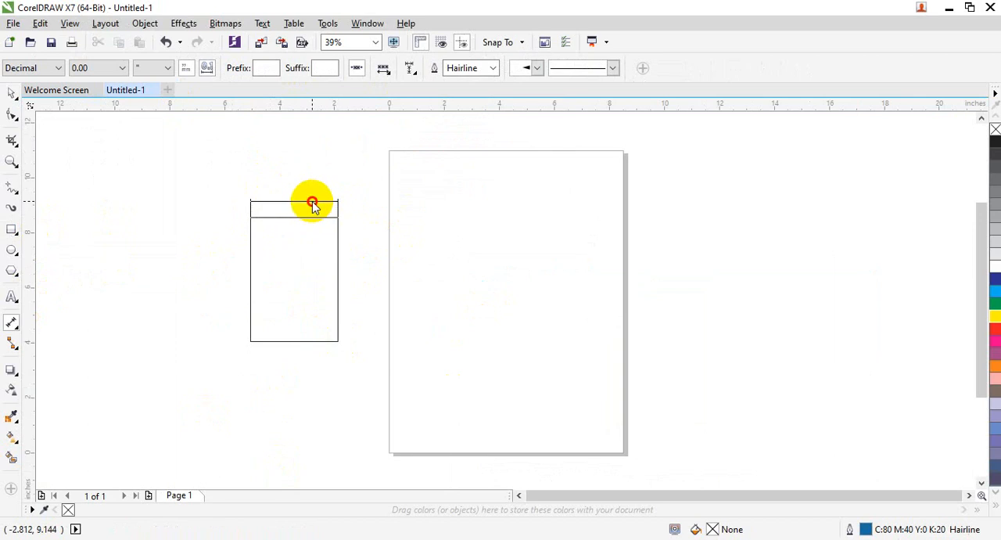
click(312, 204)
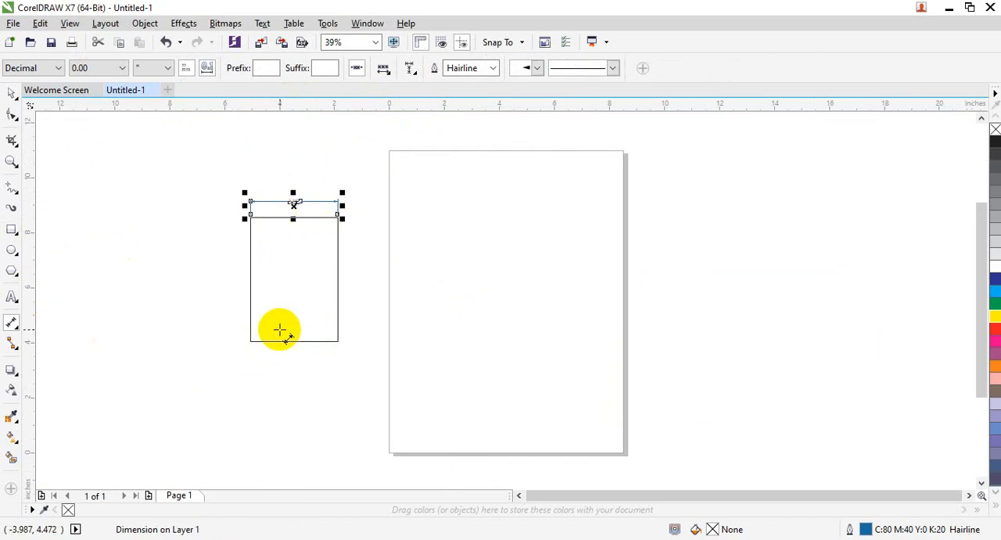
Step: Set the new width dimension's text position to Text Above Dimension Line
key(shift+F2)
click(384, 69)
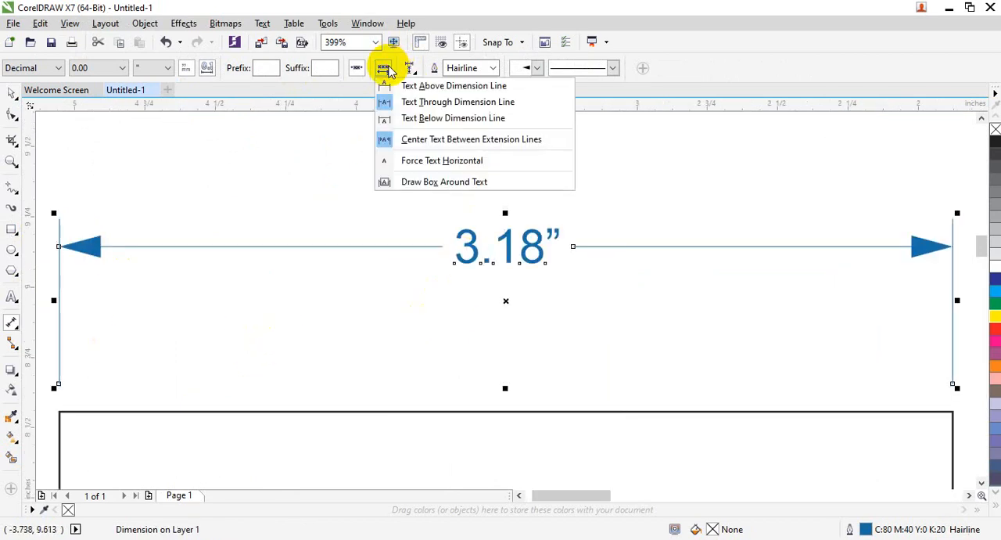
click(391, 88)
click(383, 70)
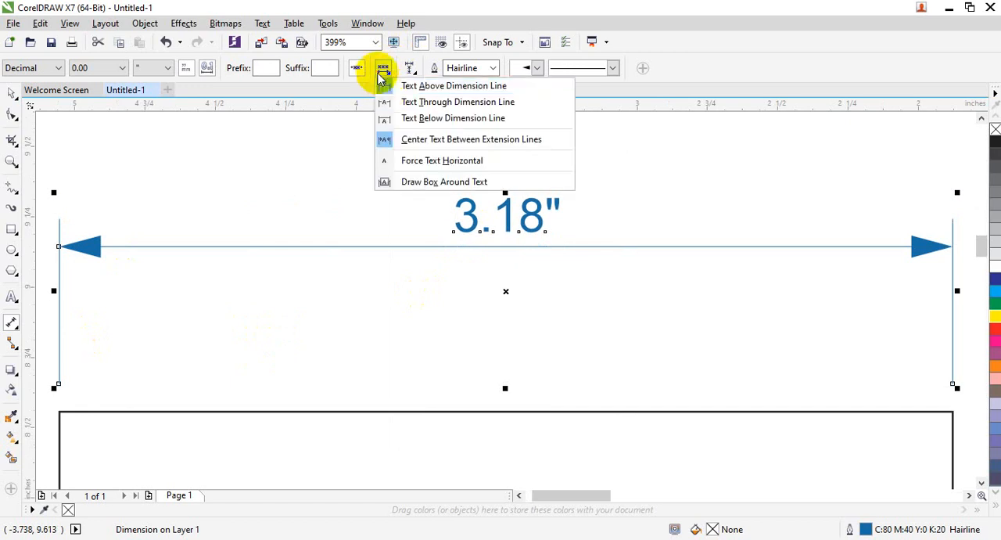
click(383, 87)
Step: Switch the width dimension's text position to Text Through Dimension Line, then to Text Below Dimension Line
click(382, 72)
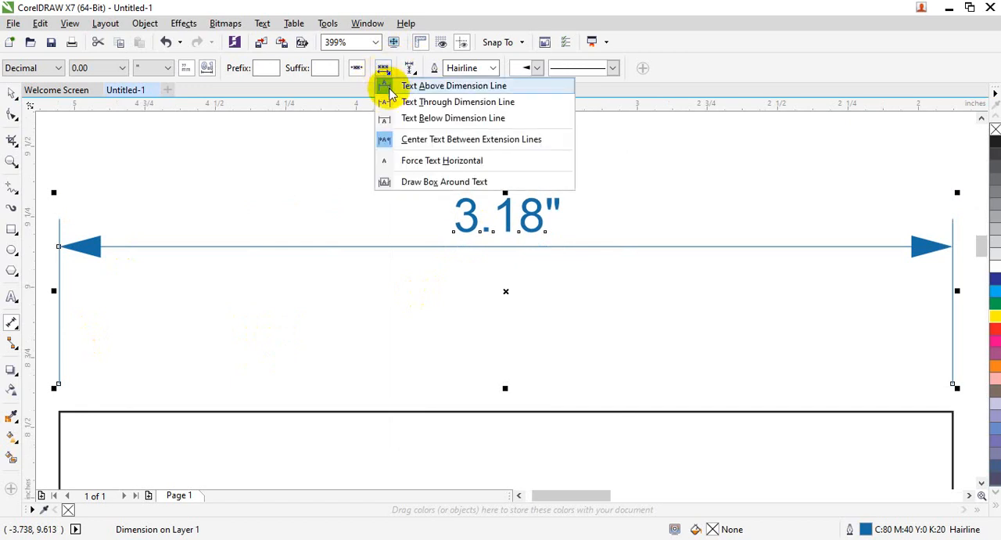
click(394, 101)
click(383, 70)
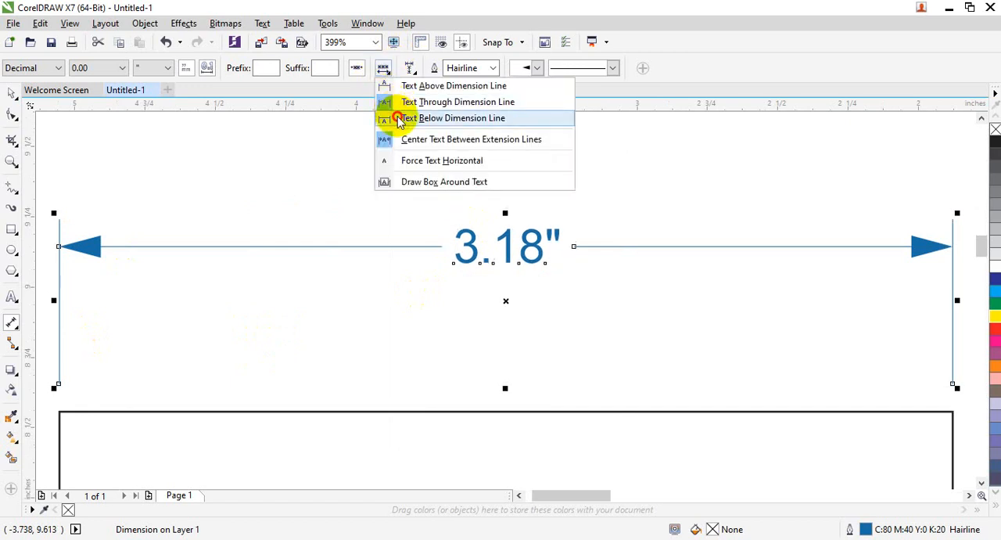
click(395, 118)
Step: Turn off Center Text Between Extension Lines and draw a box around the width dimension's text
click(375, 69)
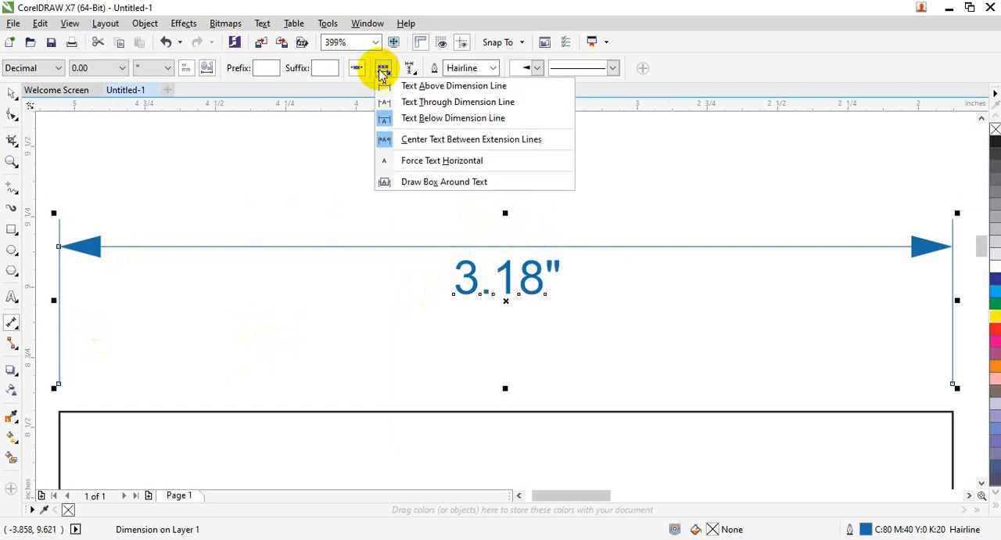
click(387, 119)
click(384, 68)
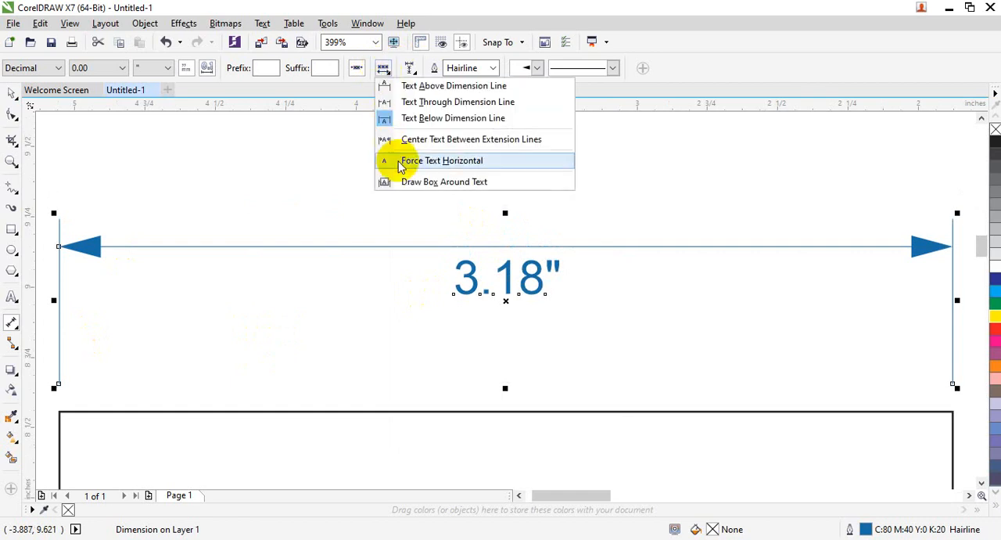
click(443, 182)
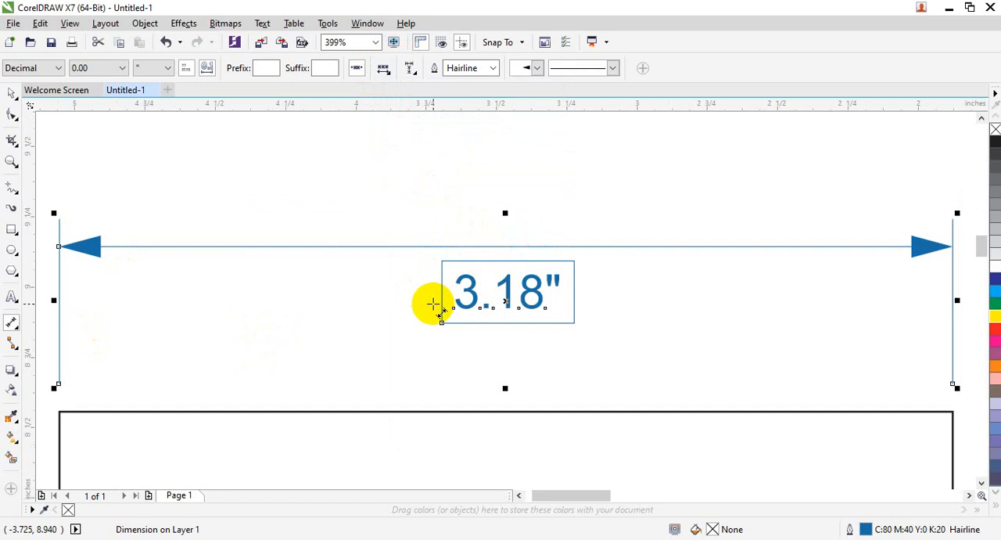
Step: Place the boxed width dimension text above the dimension line
click(383, 68)
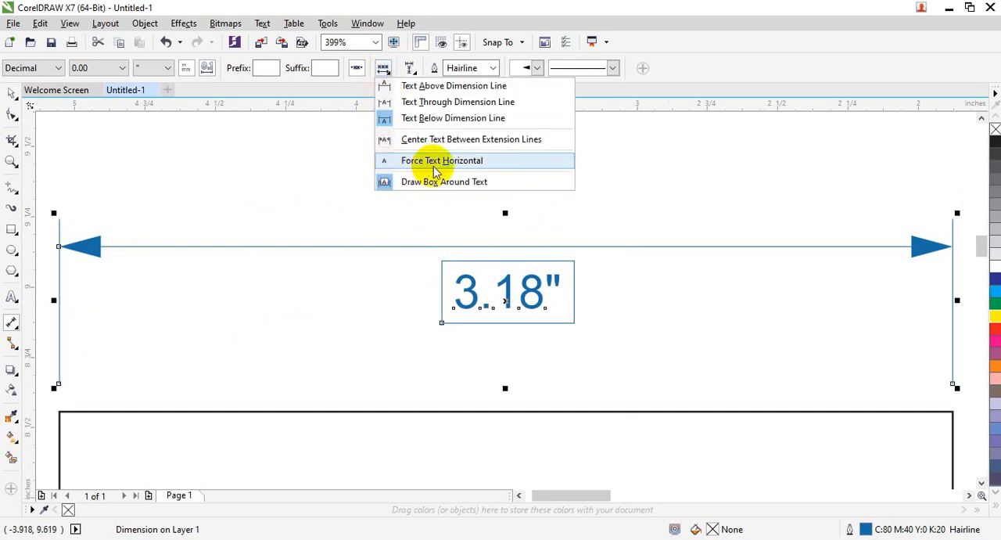
click(435, 86)
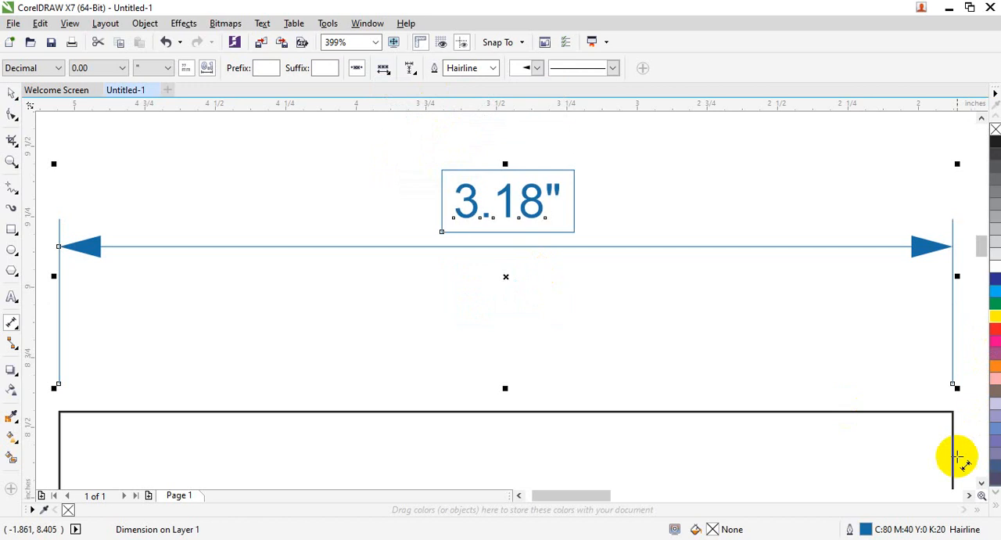
drag(981, 244, 982, 276)
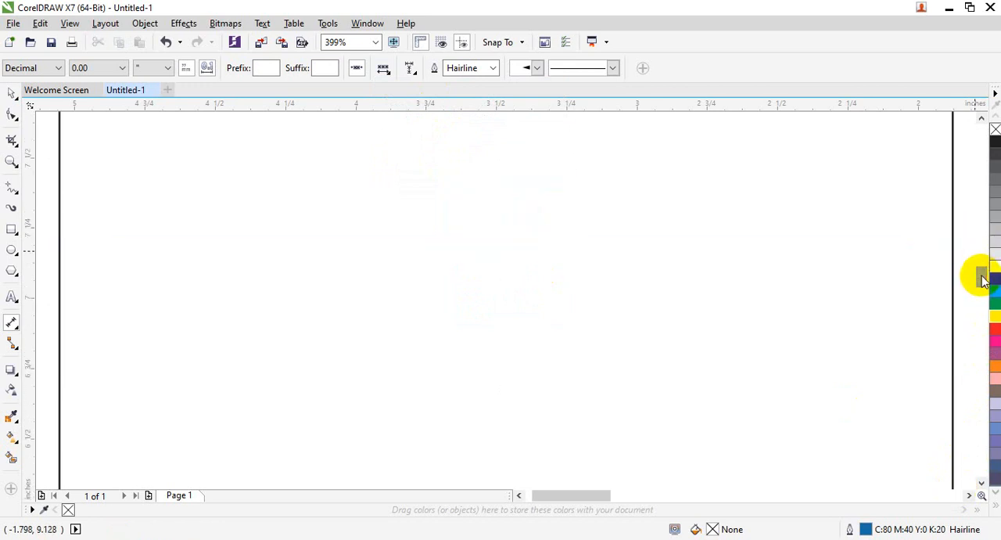
key(shift+F4)
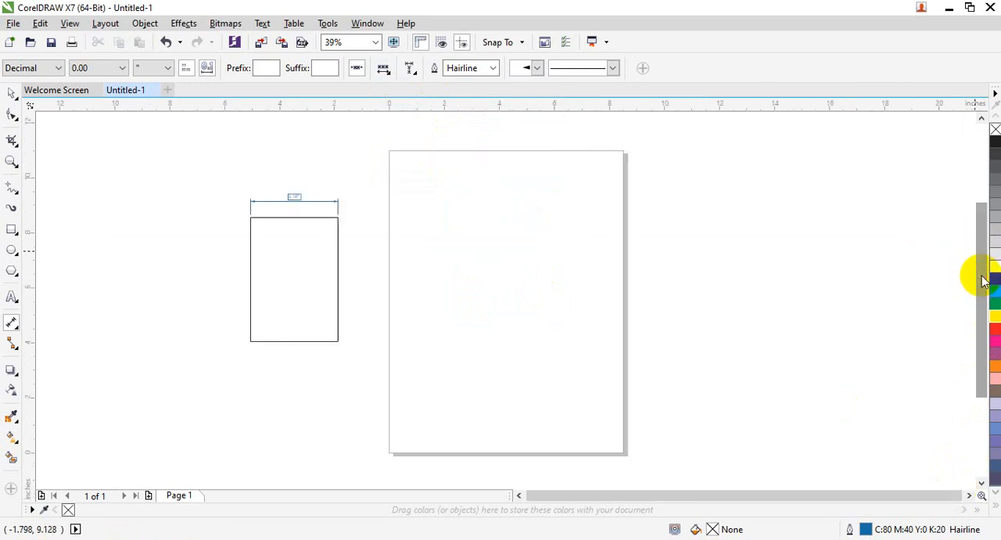
Step: Add a slanted parallel dimension about 1.83 in long from the rectangle's top edge to its right edge
click(11, 92)
click(278, 268)
key(shift+F2)
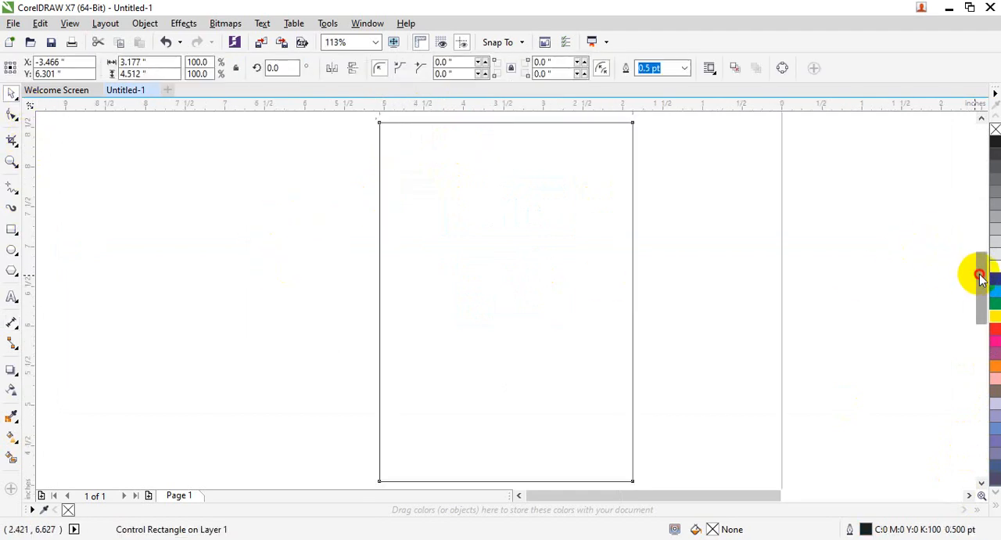
drag(979, 273, 982, 246)
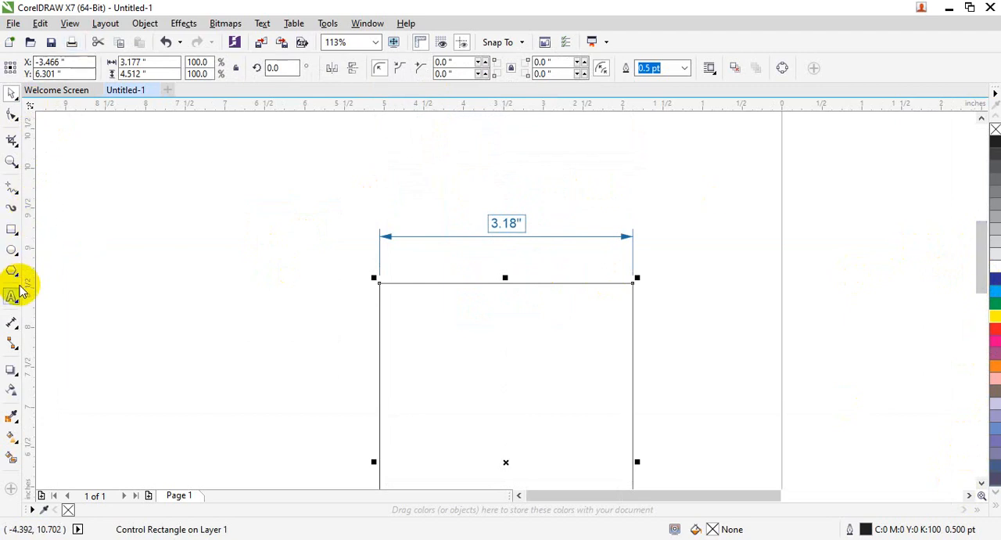
click(11, 322)
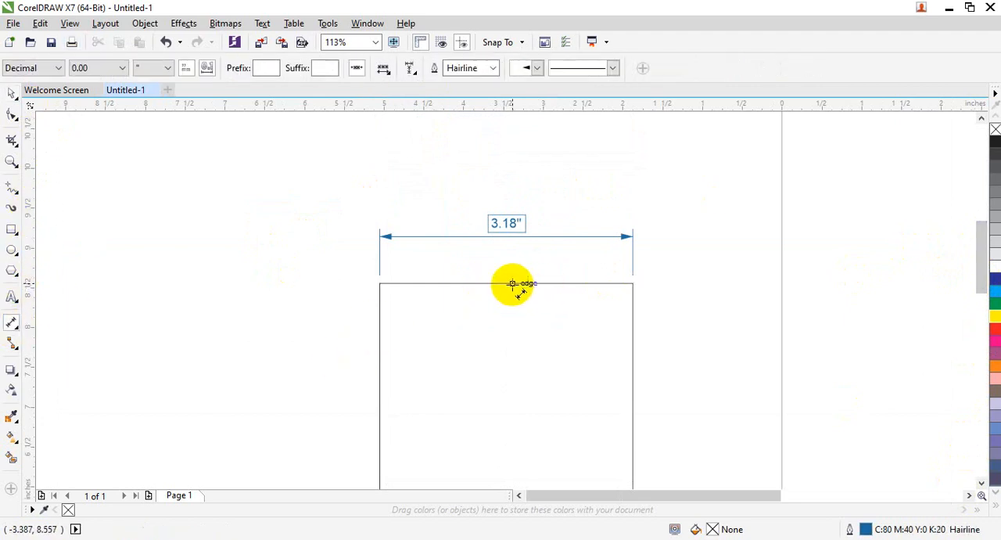
drag(514, 284, 632, 367)
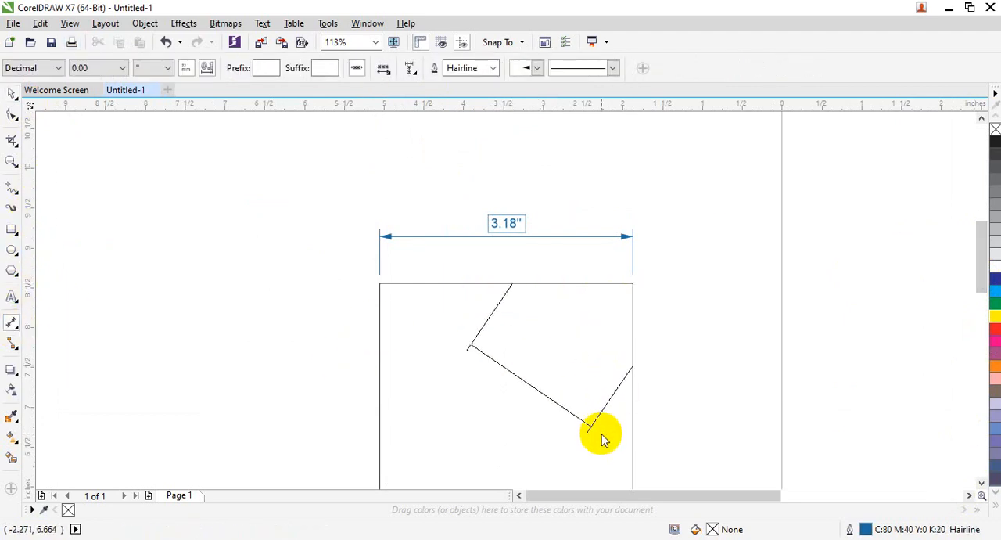
click(633, 361)
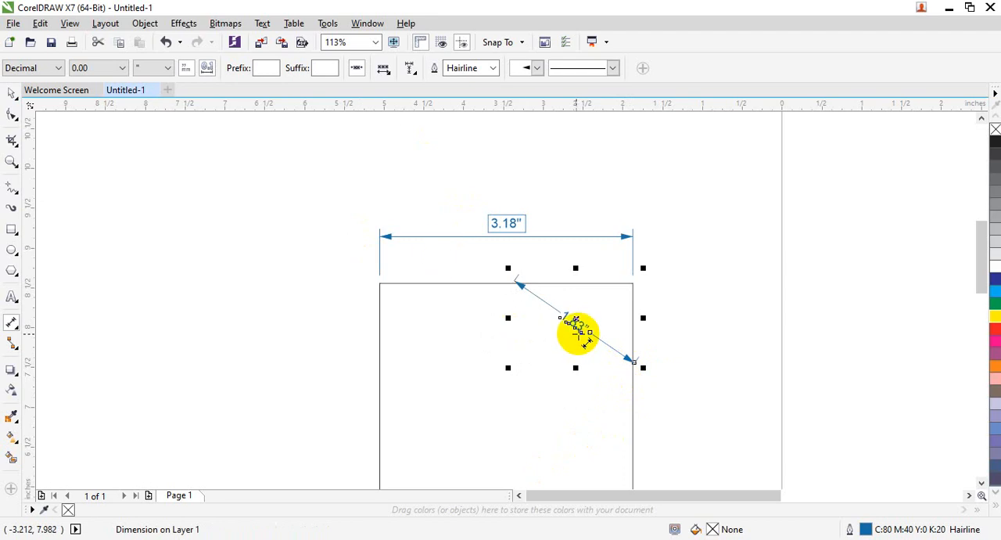
Step: Force the slanted dimension's text horizontal, then return it to its aligned orientation
click(384, 68)
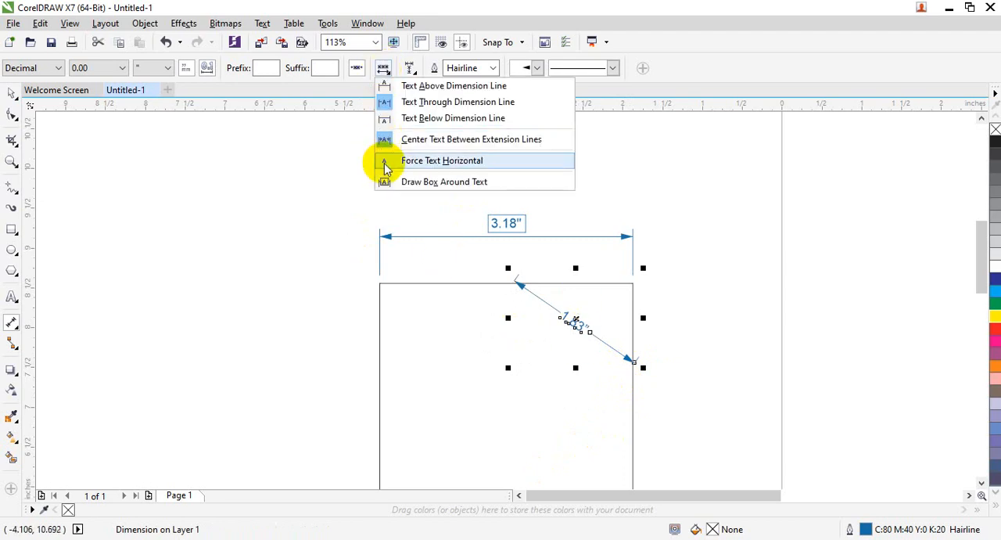
click(385, 164)
click(384, 69)
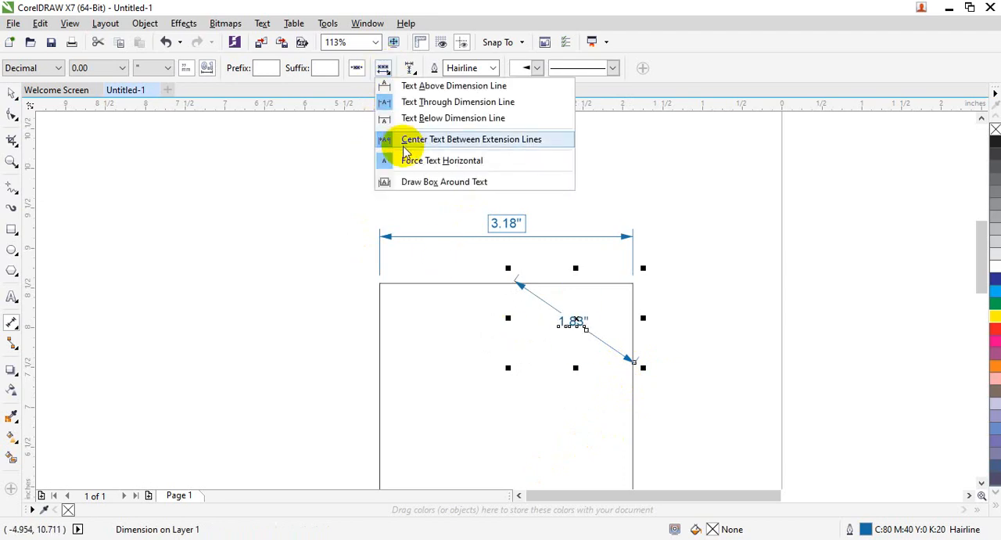
click(404, 152)
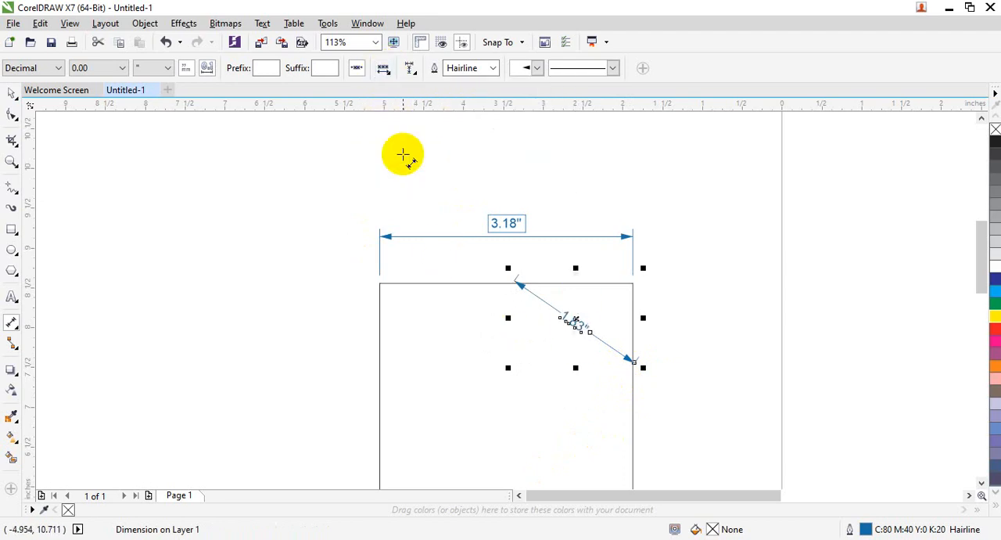
Step: Set the width dimension's extension lines to a distance of 0.15 in from the object
click(409, 69)
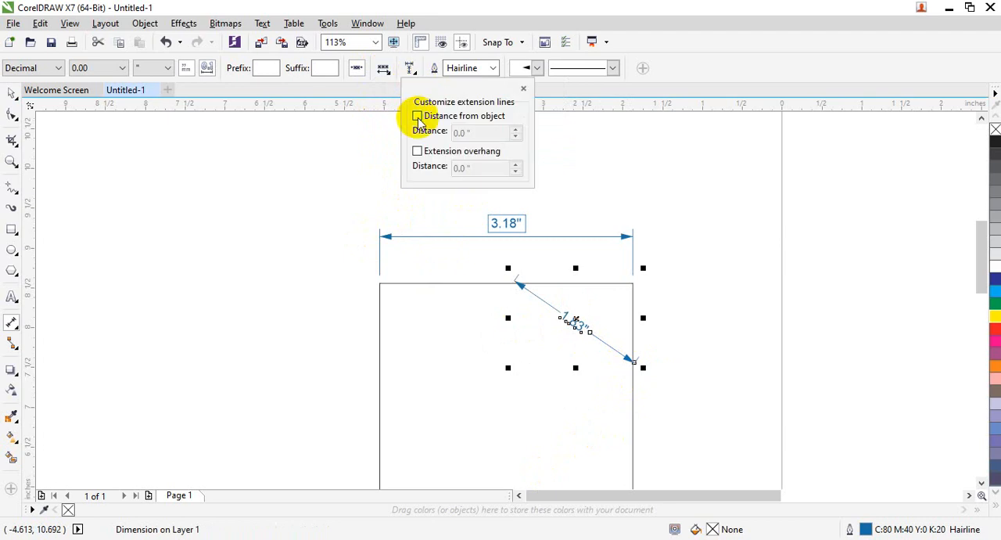
click(534, 236)
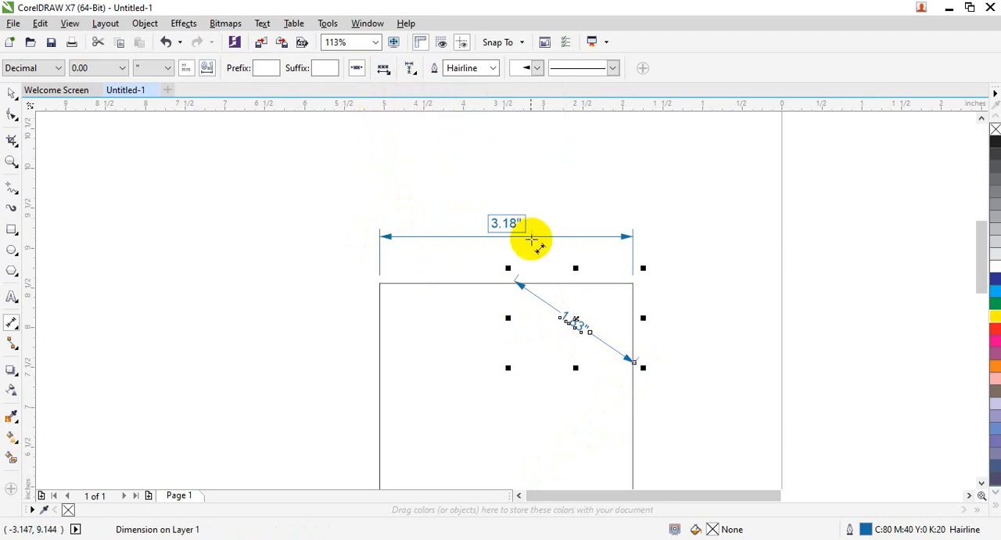
click(9, 94)
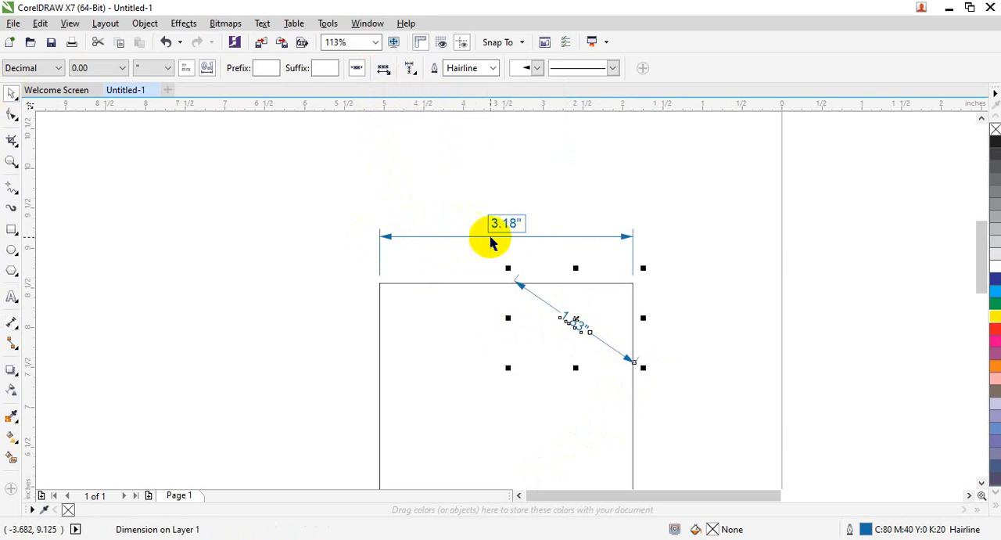
click(536, 239)
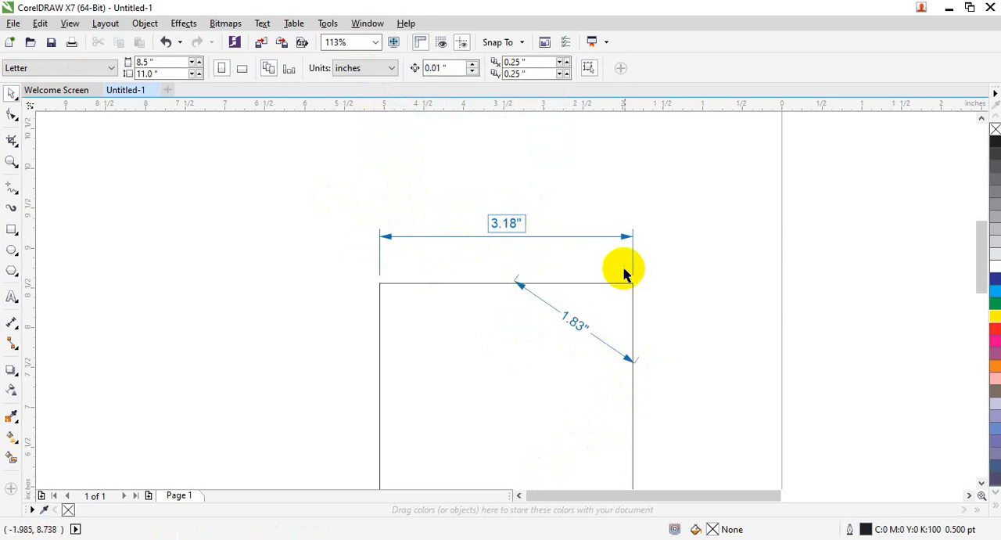
click(612, 235)
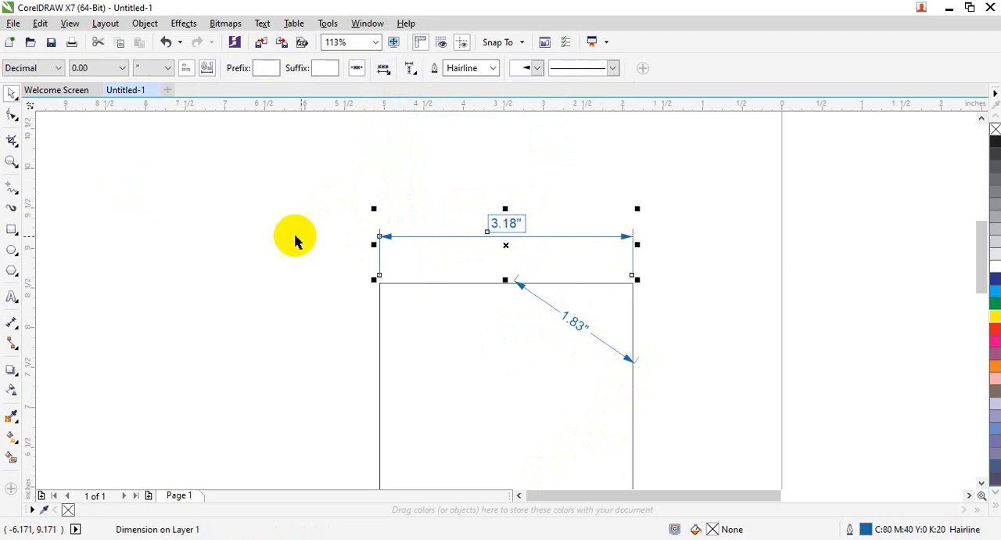
click(12, 321)
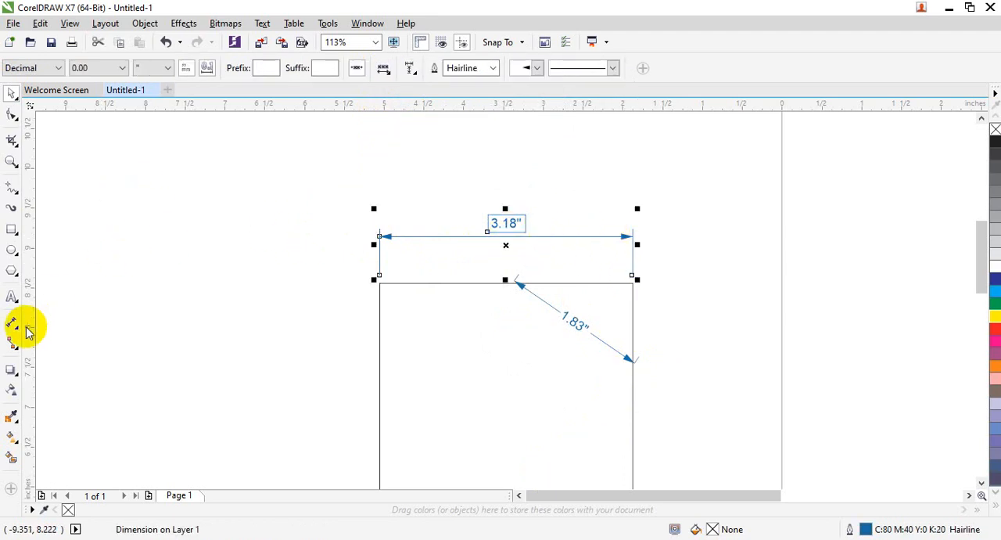
click(410, 69)
click(421, 116)
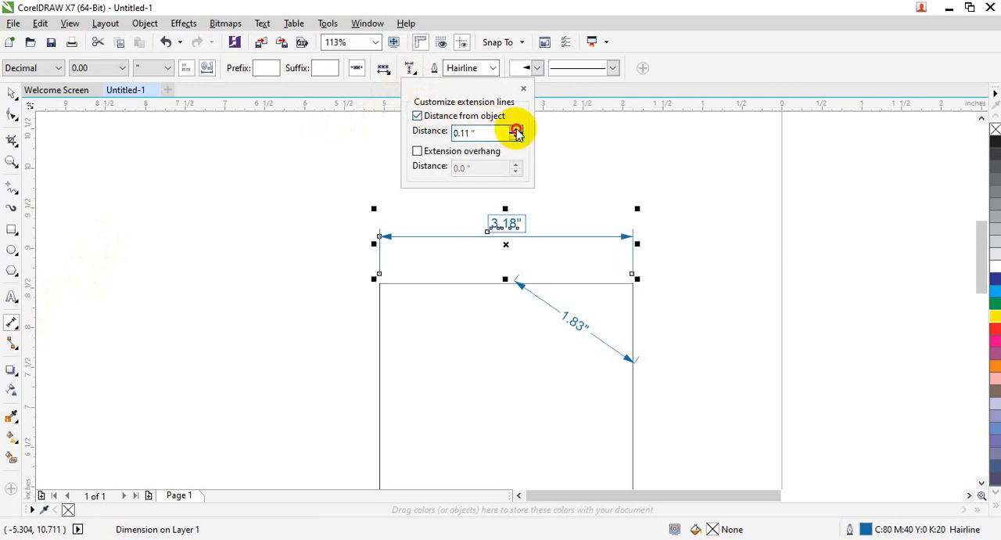
Step: Enable extension overhang on the width dimension and raise its distance to about 0.2 in
click(435, 152)
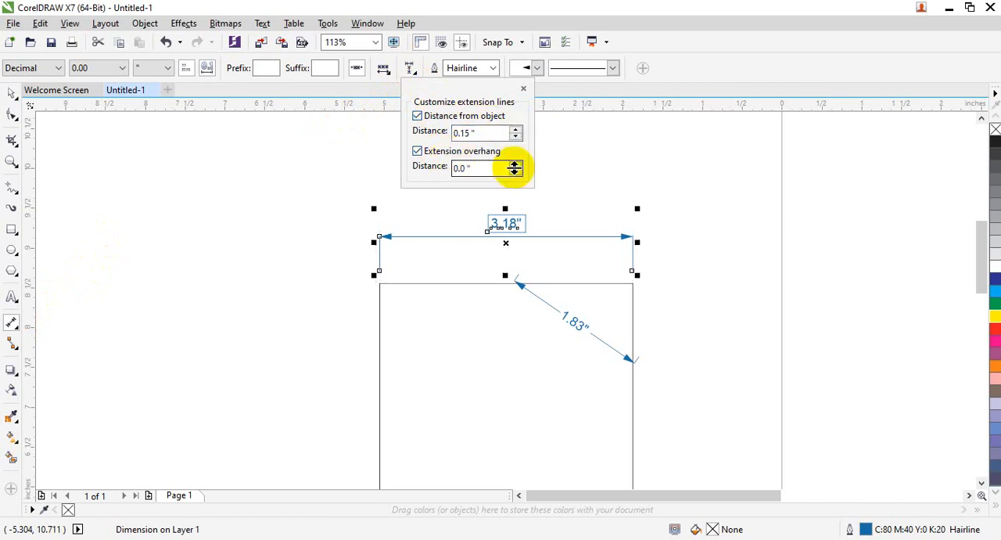
click(515, 164)
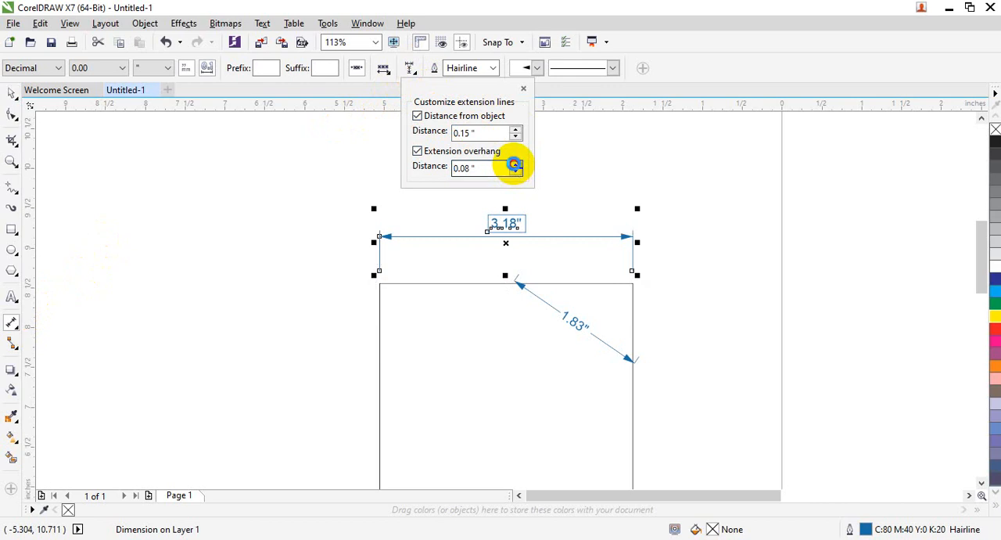
click(516, 164)
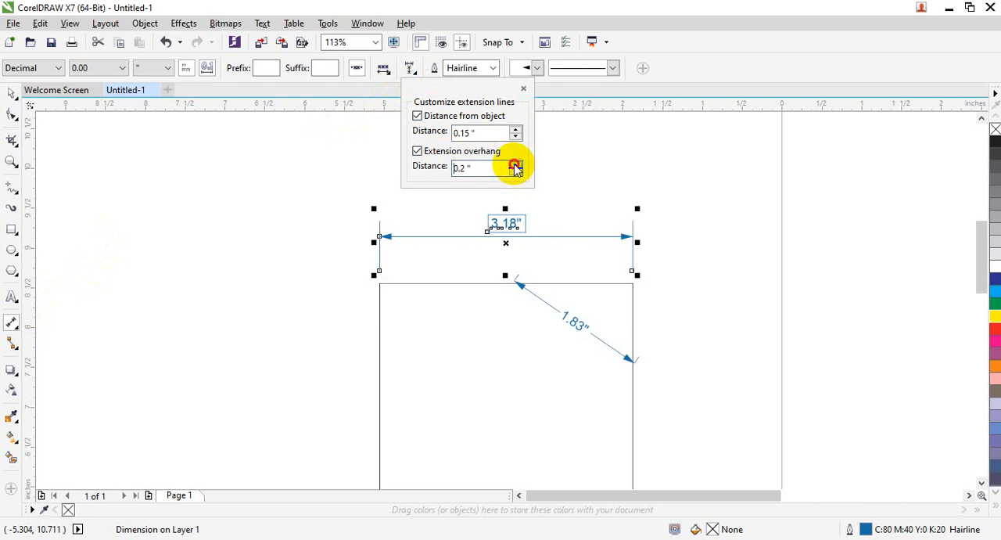
click(515, 165)
click(574, 139)
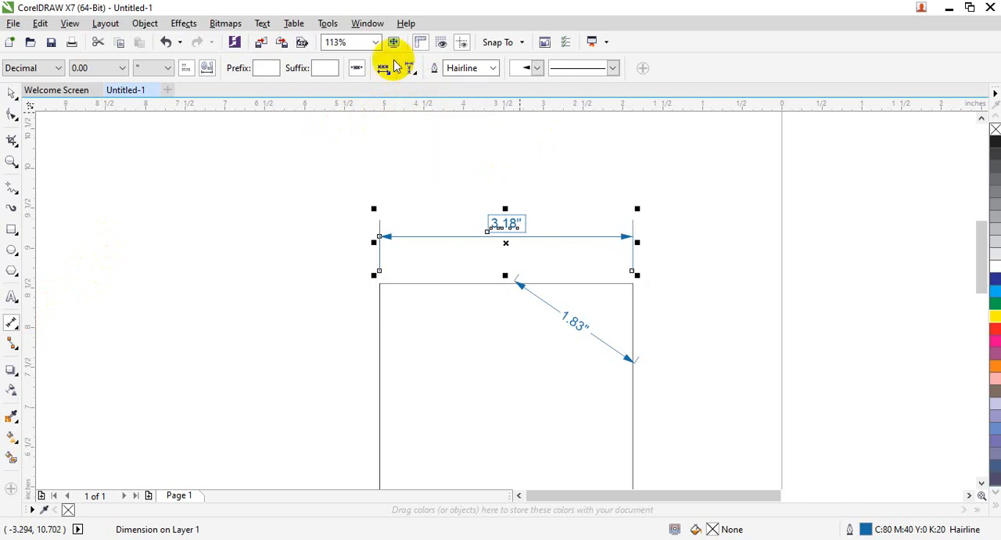
Step: Try outline widths of 1.0 pt and 8.0 pt on the width dimension, then set it to 0.75 pt
click(494, 69)
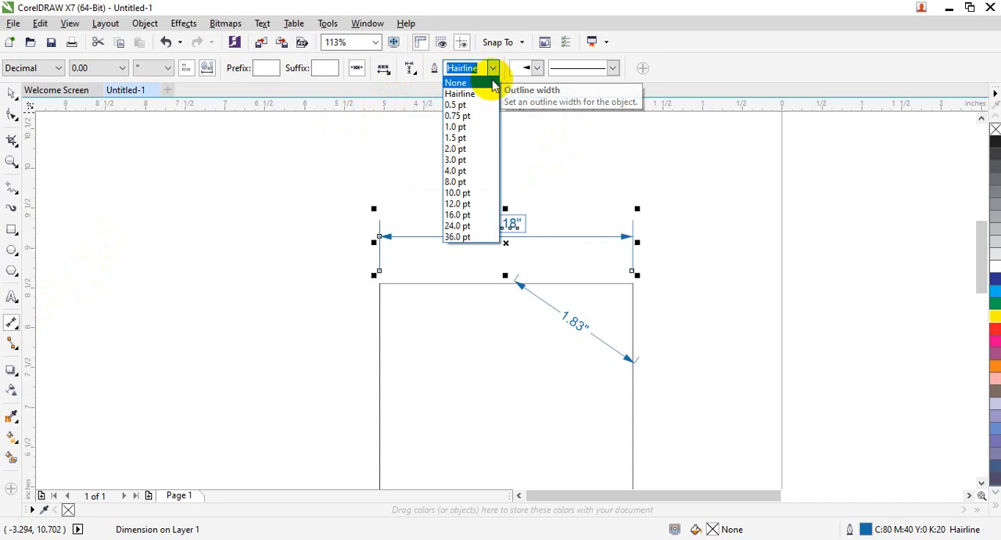
click(461, 130)
click(493, 69)
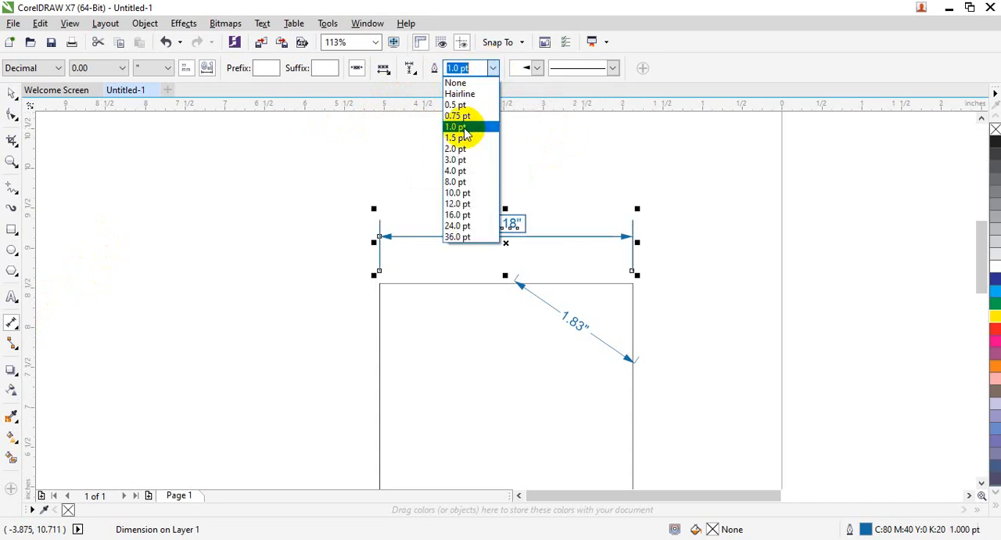
click(448, 179)
click(493, 69)
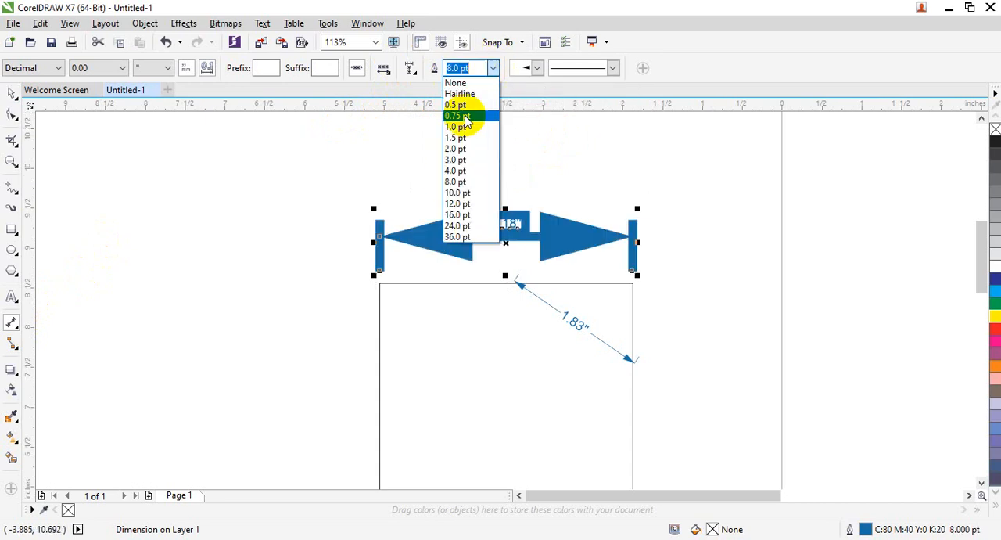
click(463, 117)
Step: Look over the arrowhead choices and apply a dotted line style to the width dimension
click(529, 68)
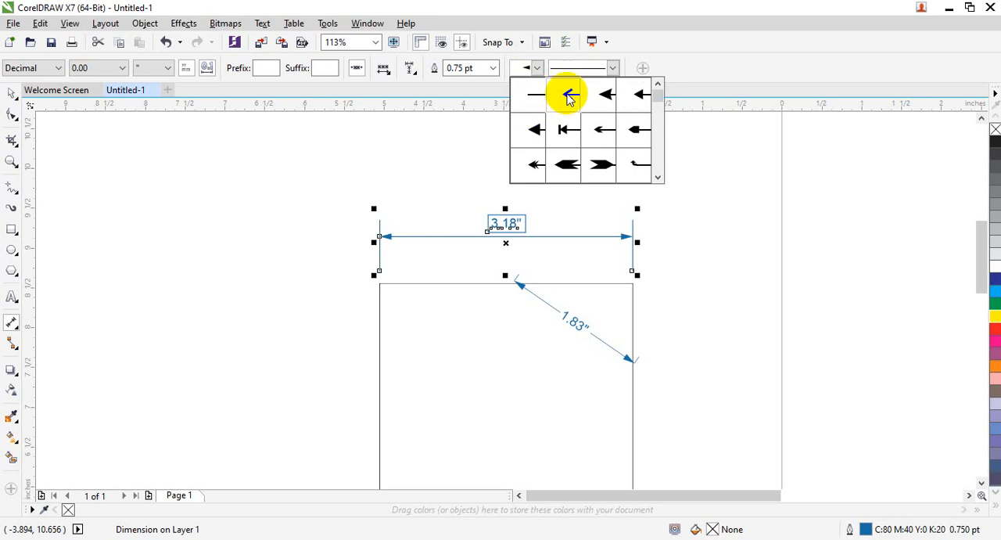
click(611, 68)
click(612, 68)
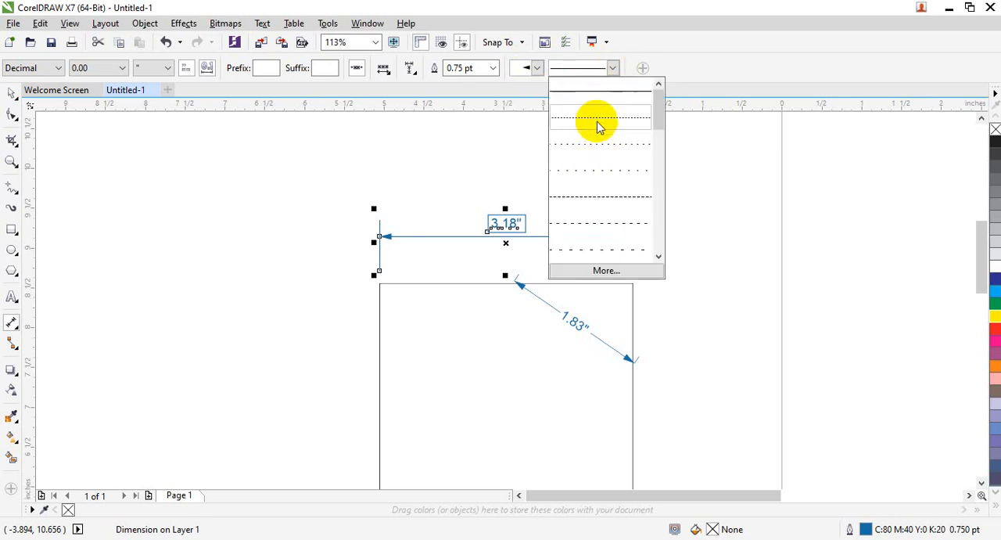
click(595, 147)
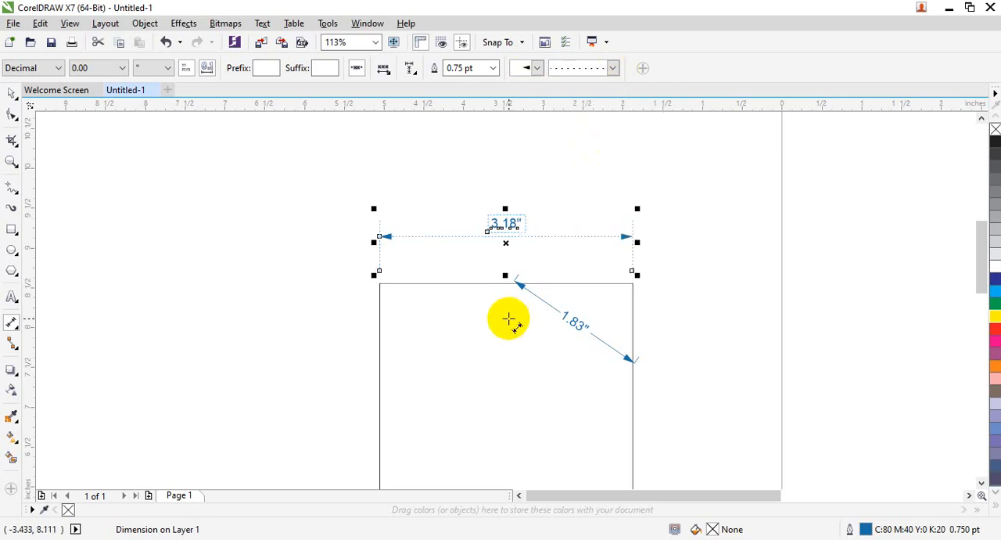
Step: Try to place a parallel dimension along the rectangle's left edge, then undo it
mouse_move(987, 258)
mouse_down()
mouse_move(984, 291)
mouse_move(985, 273)
mouse_up()
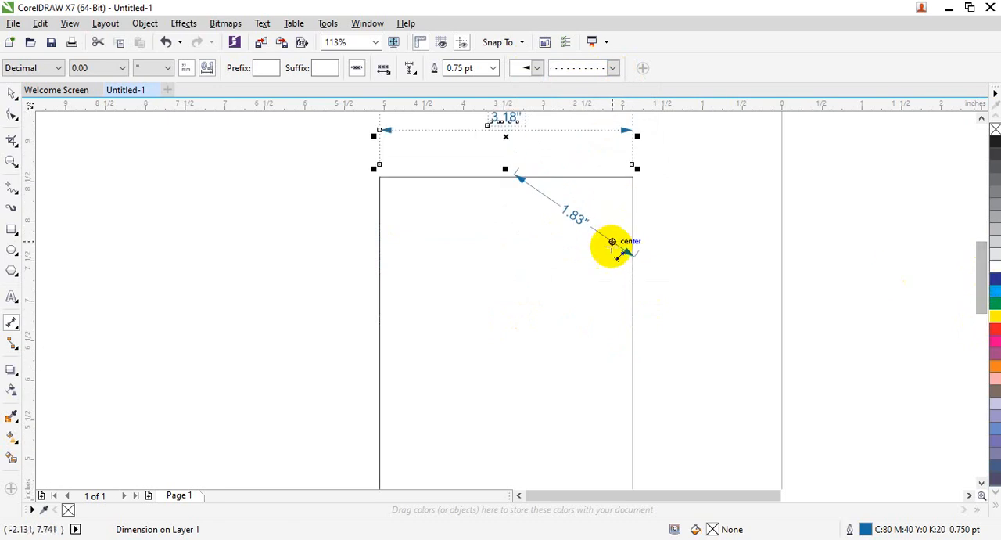
key(shift+F4)
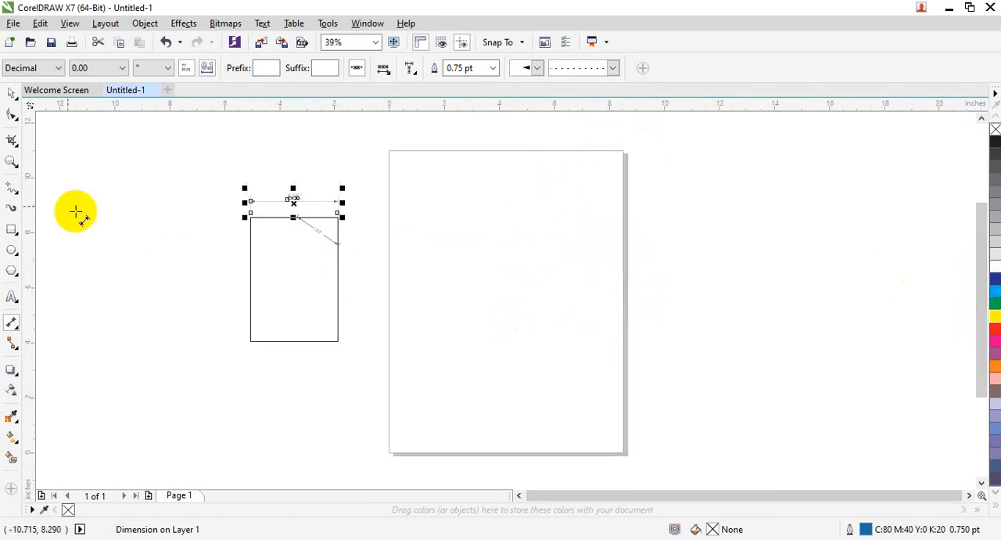
drag(235, 223, 245, 339)
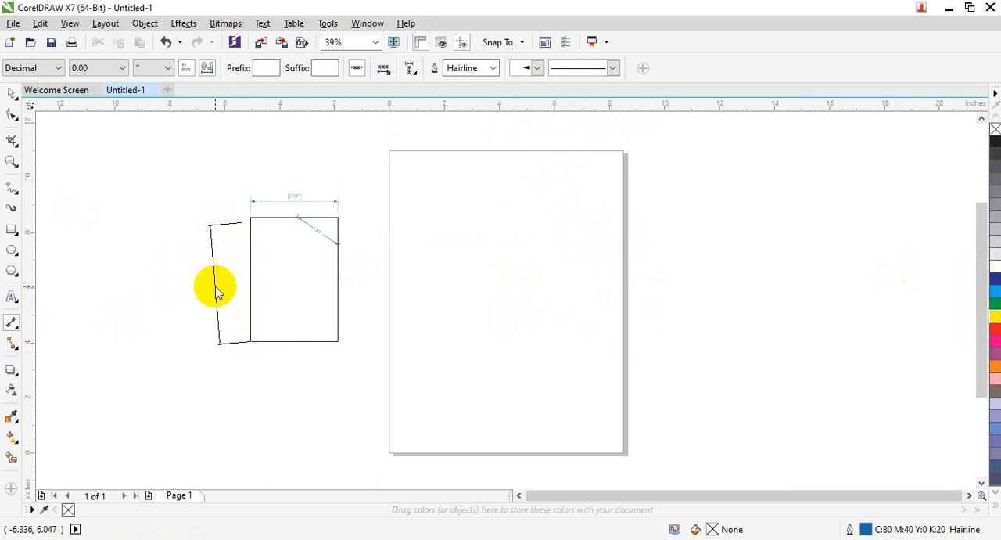
key(Escape)
drag(252, 219, 226, 216)
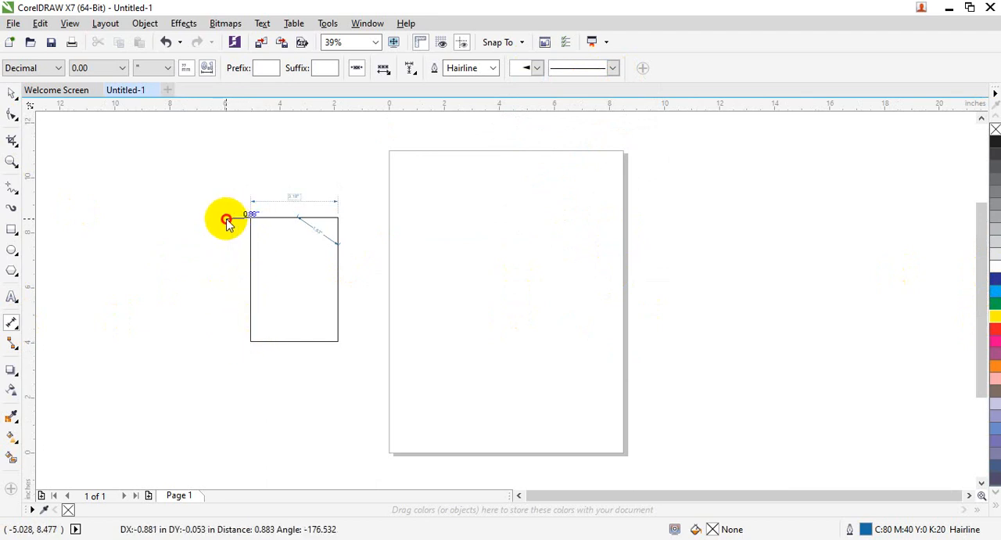
click(240, 347)
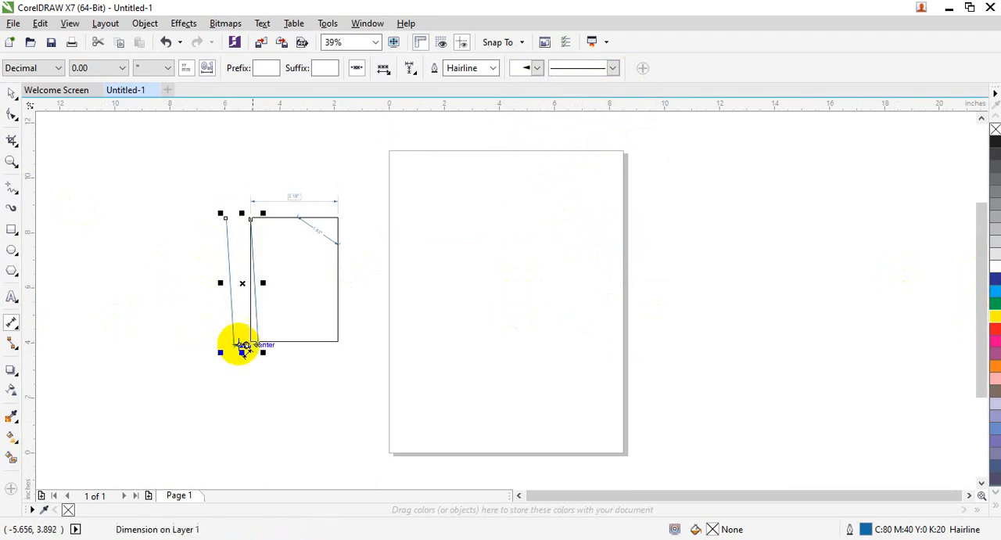
key(ctrl+z)
Step: Add a parallel dimension between the rectangle's two lower corners and place its line below the shape
drag(251, 338, 336, 340)
click(318, 381)
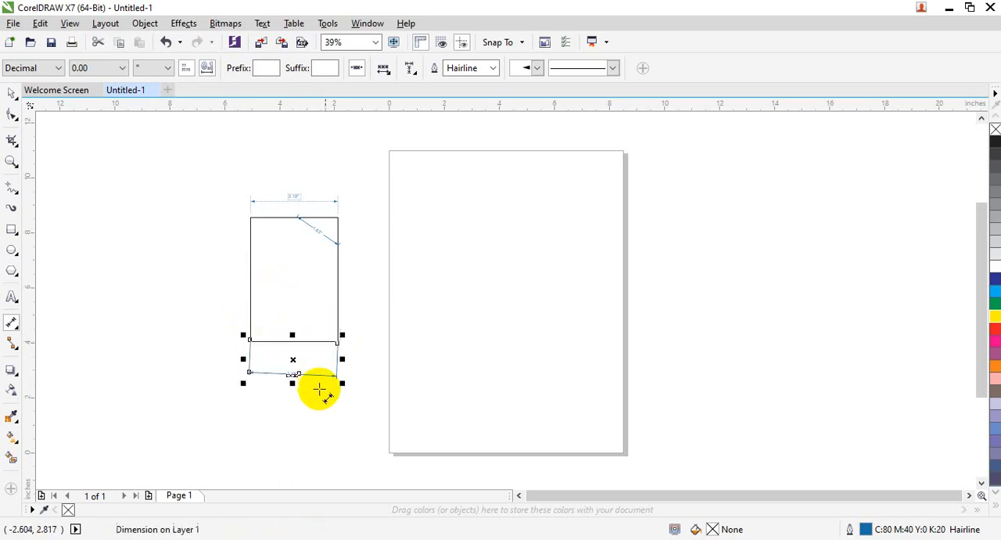
click(13, 326)
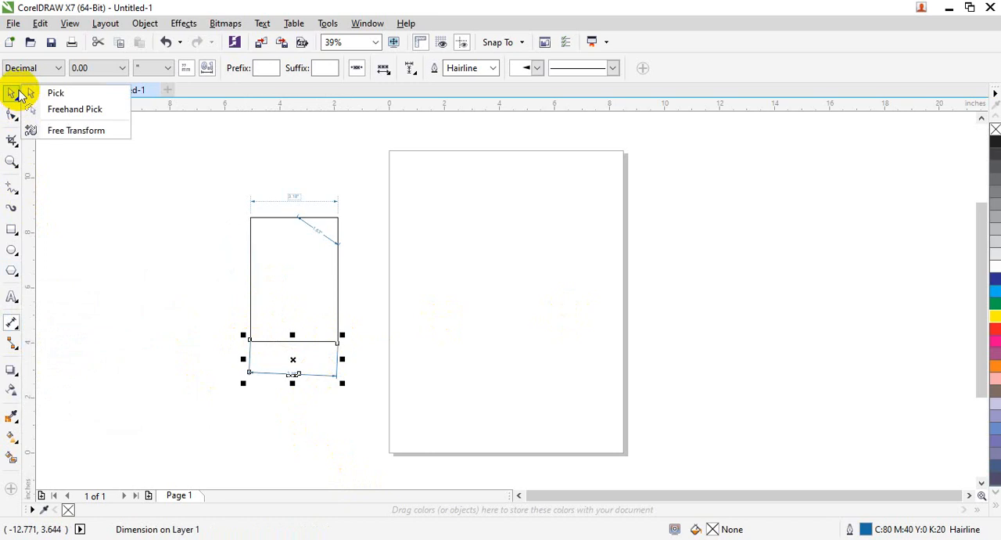
Step: Delete the rectangle together with its attached dimensions
click(18, 90)
click(320, 317)
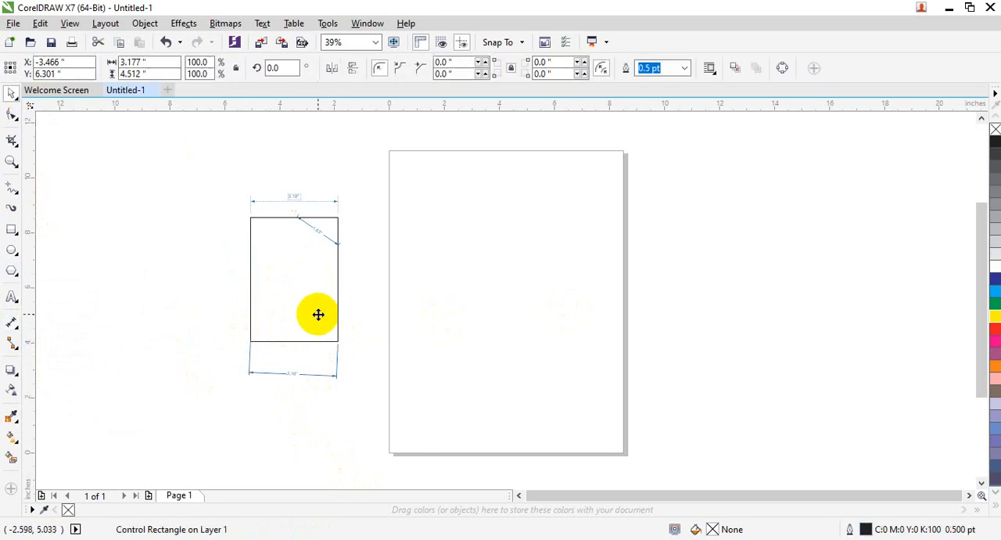
key(Delete)
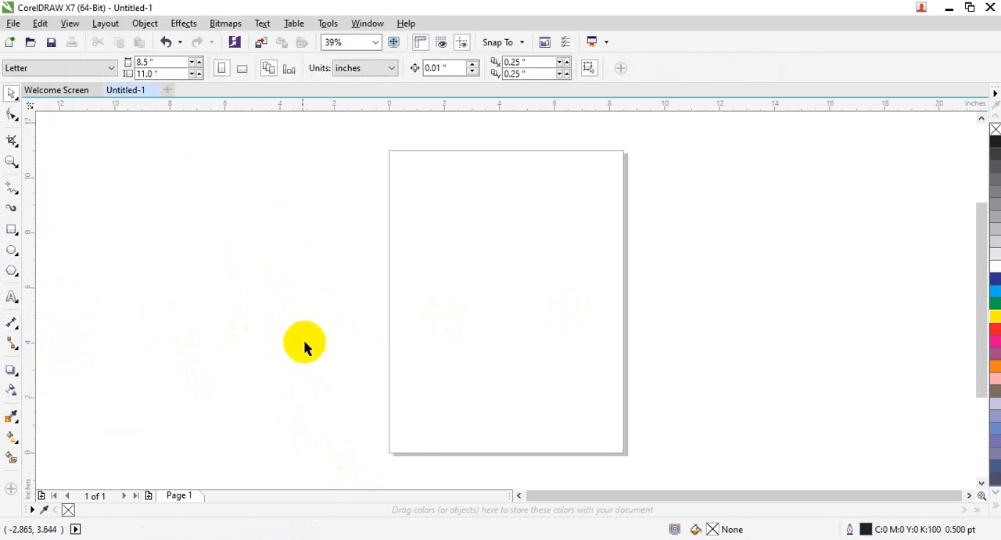
Step: Draw a wide rectangle across the page and a smaller adjoining one about 5.15 by 3.12 in, offset lower along its left edge
click(10, 231)
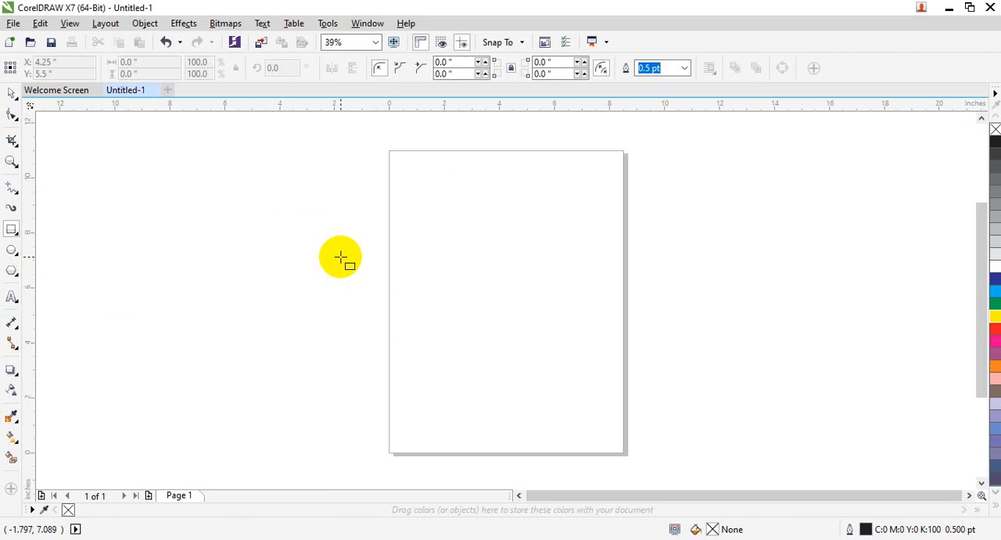
mouse_move(341, 258)
mouse_down()
mouse_move(440, 336)
mouse_move(614, 375)
mouse_move(620, 353)
mouse_up()
drag(199, 299, 342, 385)
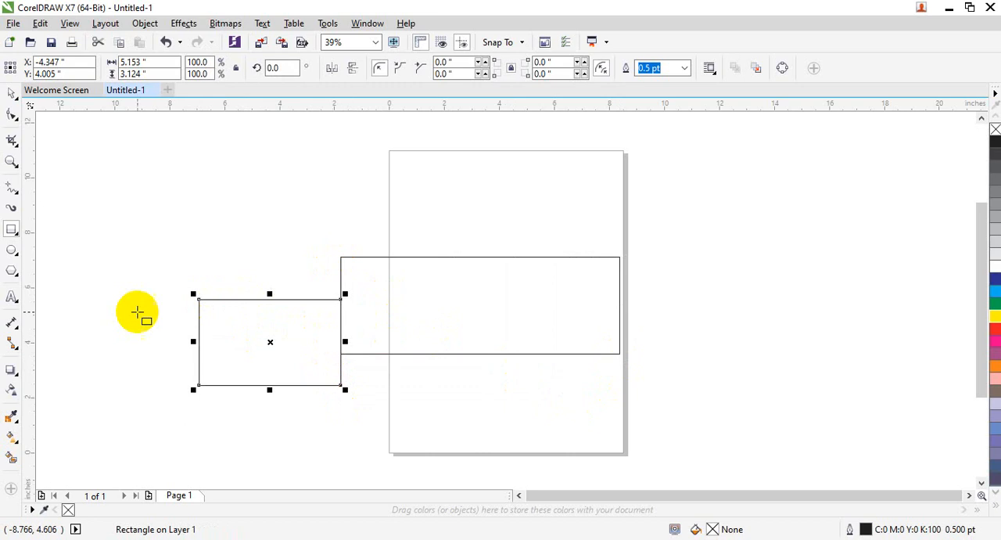
Step: Add two horizontal dimensions spanning both rectangles, one between their upper edges and one between their lower edges
click(14, 321)
click(14, 328)
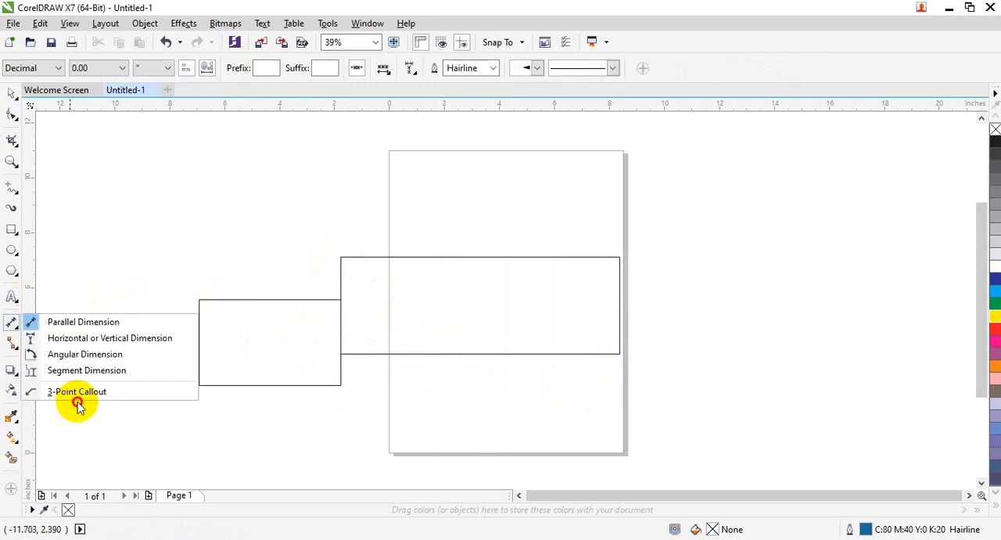
click(74, 337)
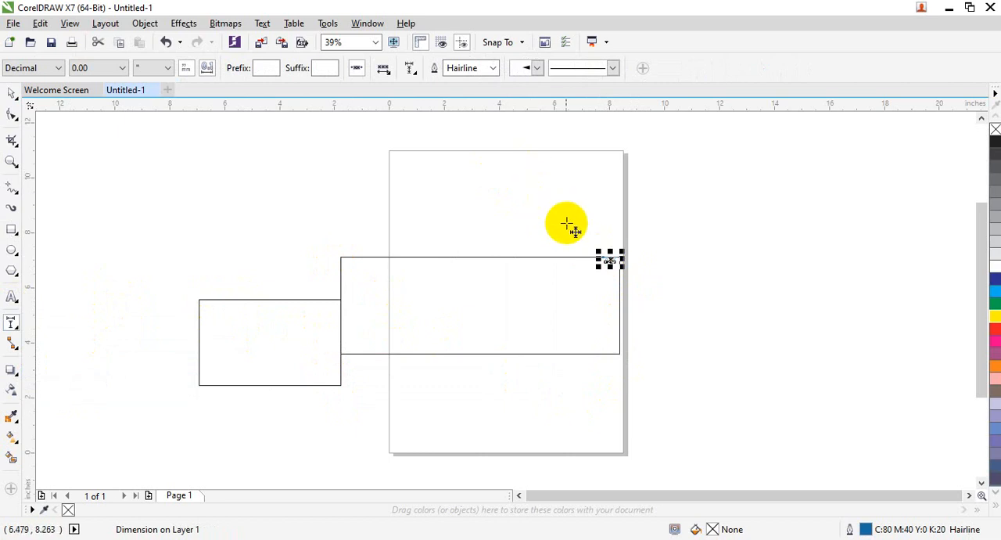
drag(563, 205, 540, 138)
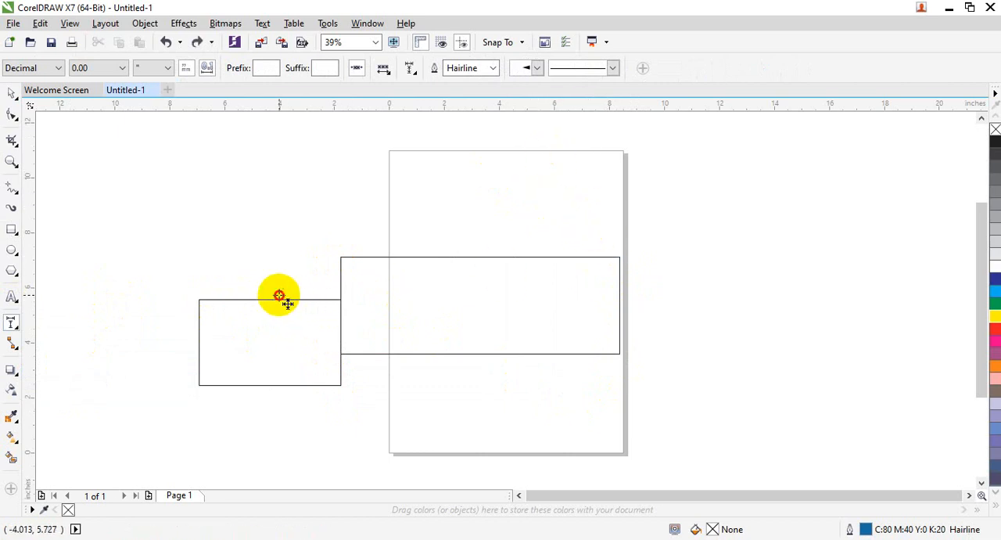
mouse_move(279, 294)
mouse_down()
mouse_move(333, 187)
mouse_move(517, 185)
mouse_move(603, 232)
mouse_move(601, 255)
mouse_move(603, 157)
mouse_move(607, 256)
mouse_up()
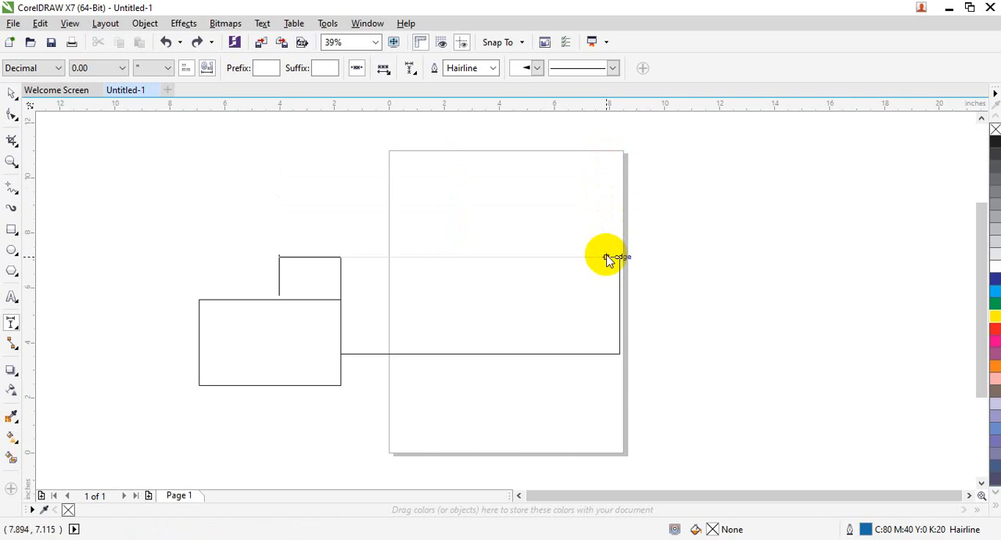
click(607, 256)
drag(523, 352, 242, 387)
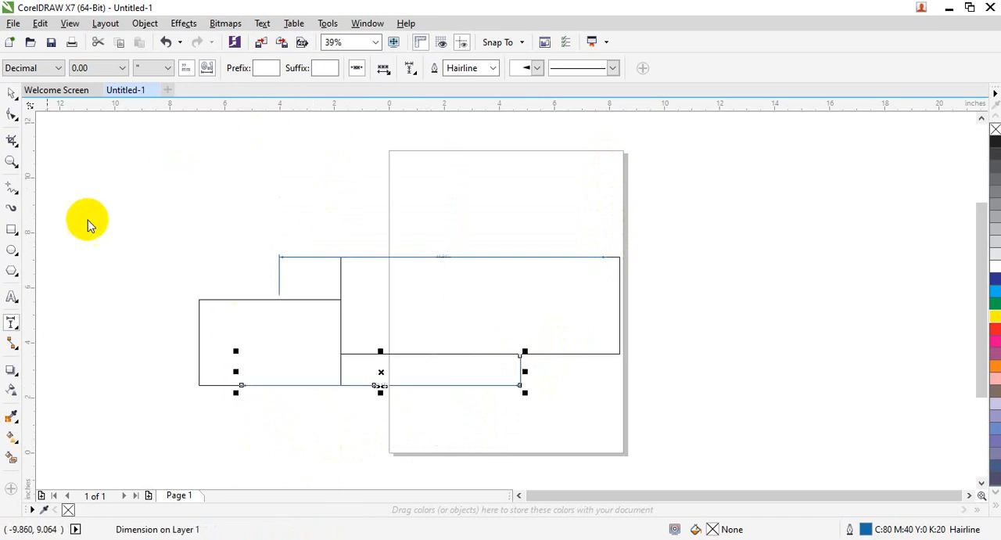
Step: Add an angular dimension with its vertex on the rectangles' shared edge and its arc inside the larger rectangle, and inspect it up close
click(12, 324)
click(73, 354)
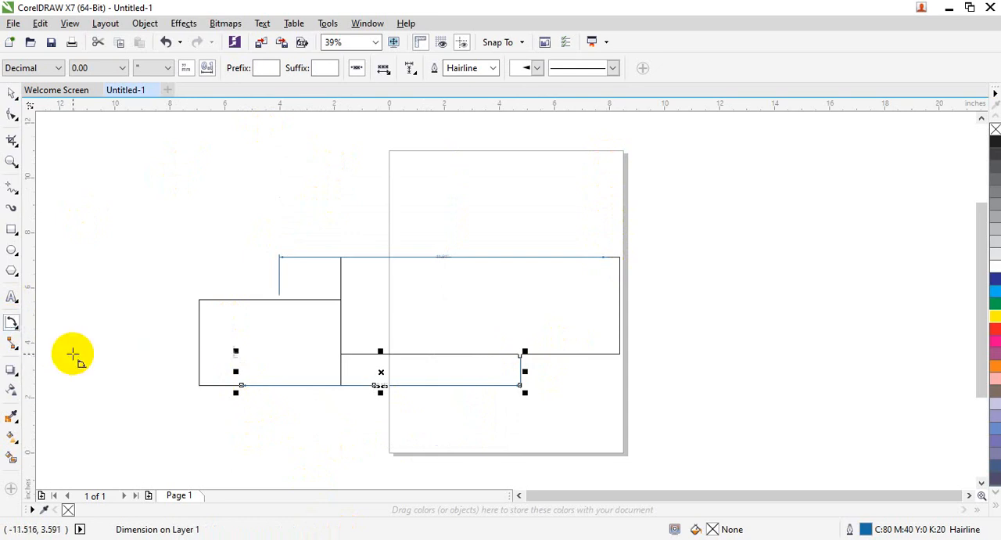
click(14, 326)
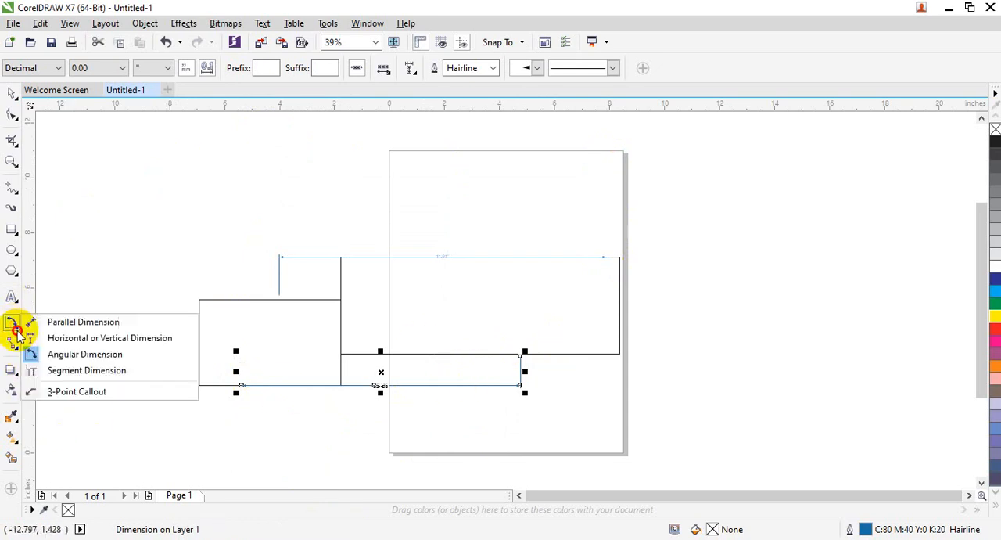
click(89, 358)
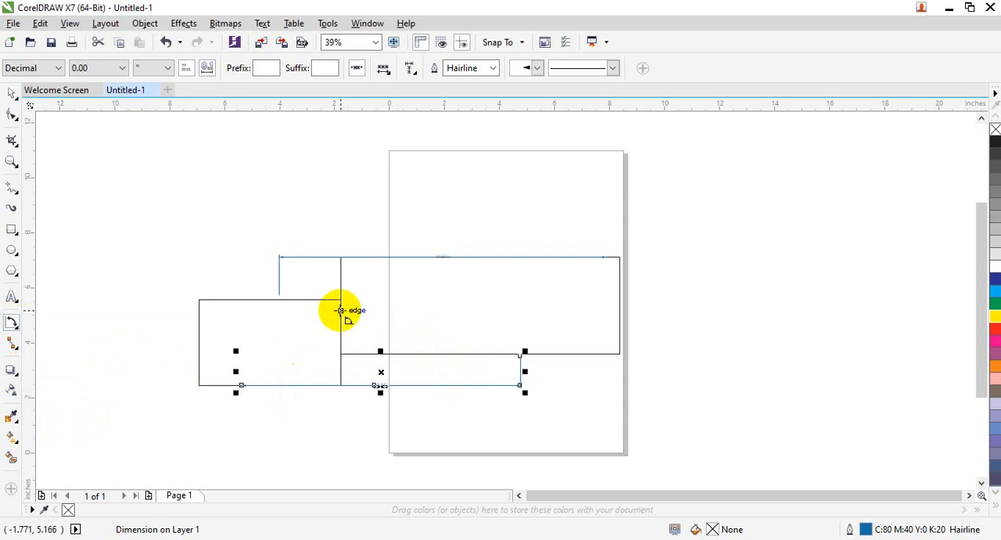
drag(342, 311, 342, 349)
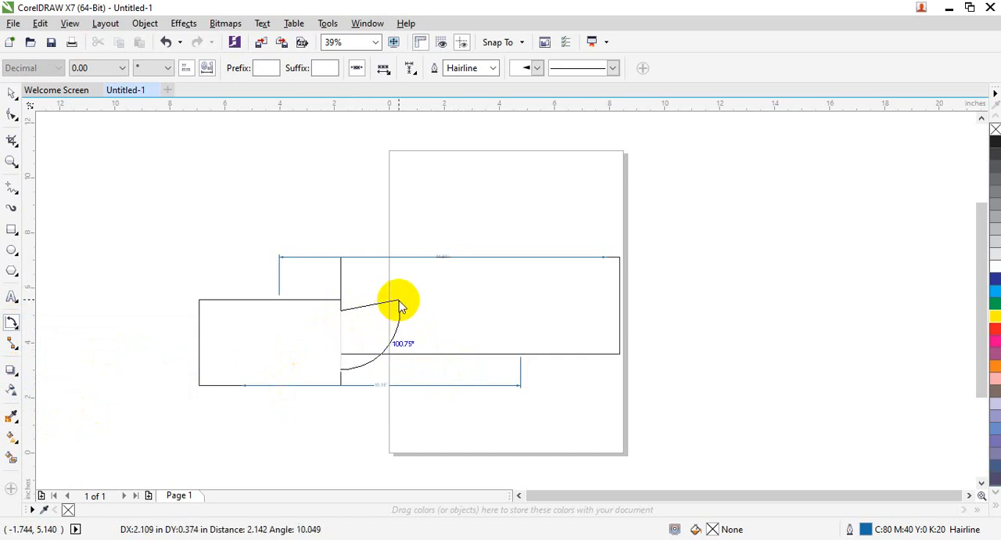
click(379, 293)
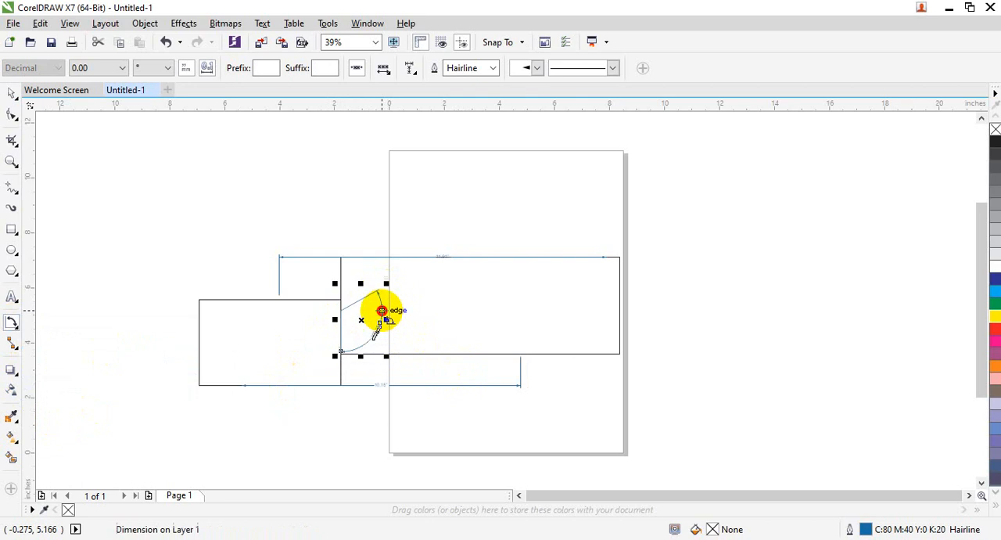
click(381, 311)
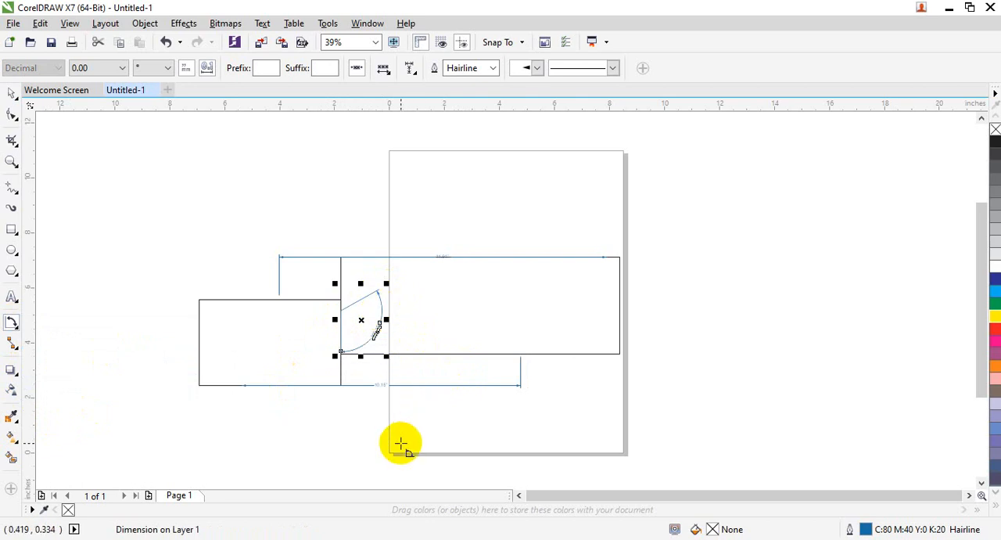
key(shift+F2)
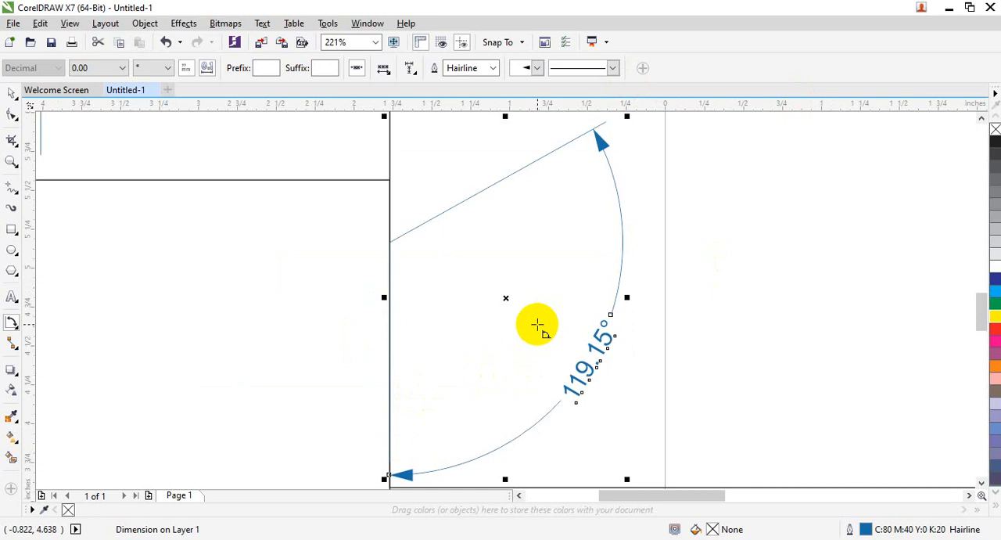
key(F3)
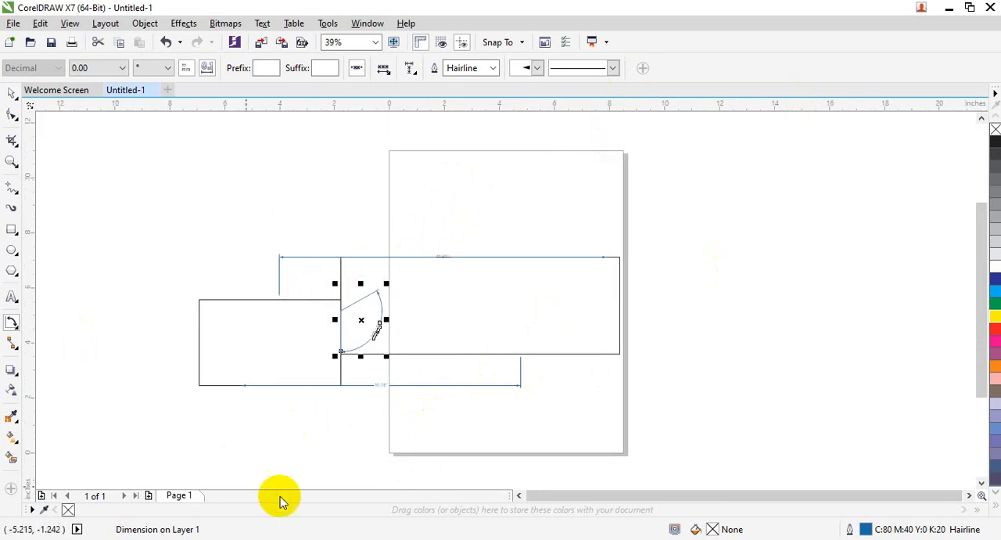
Step: Delete both rectangles together with all their dimensions
click(12, 93)
mouse_move(89, 141)
mouse_down()
mouse_move(579, 467)
mouse_move(646, 458)
mouse_up()
key(Delete)
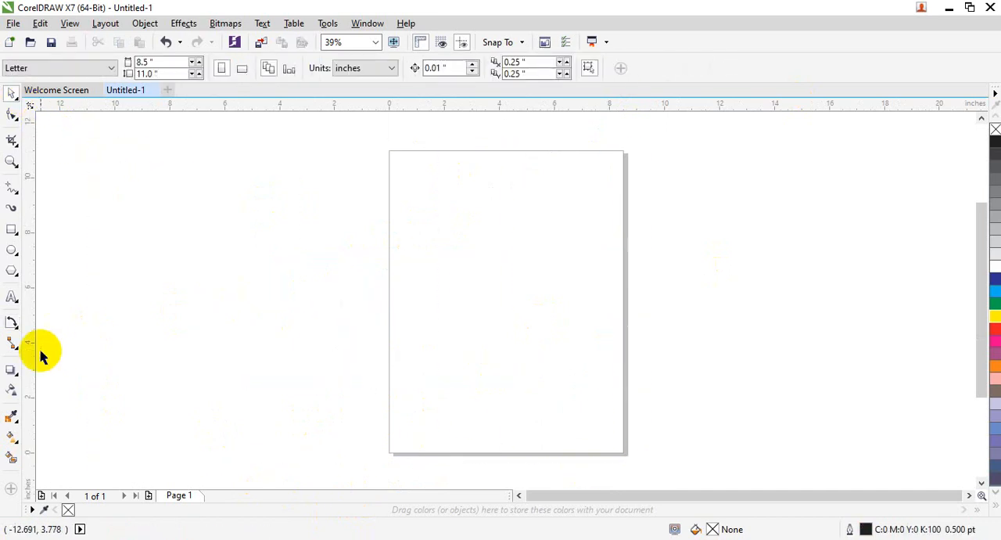
Step: Draw a new rectangle about 15.17 by 6.06 in, extending from beside the page to its right edge
click(12, 229)
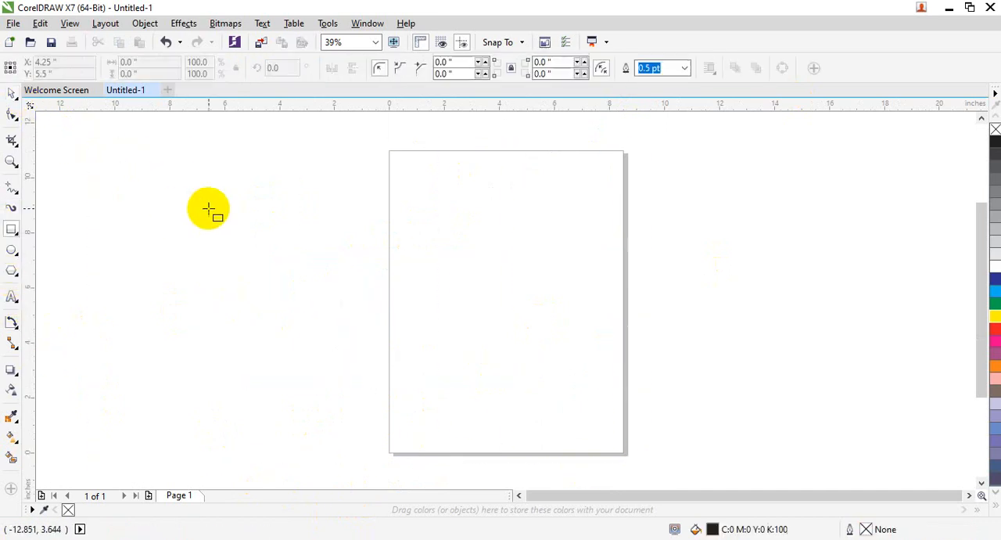
drag(205, 210, 622, 377)
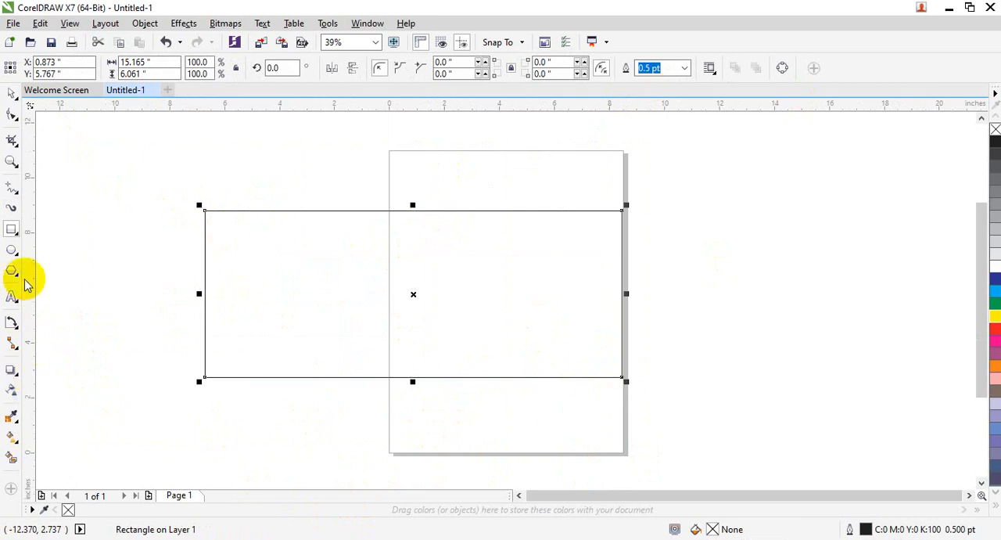
click(12, 190)
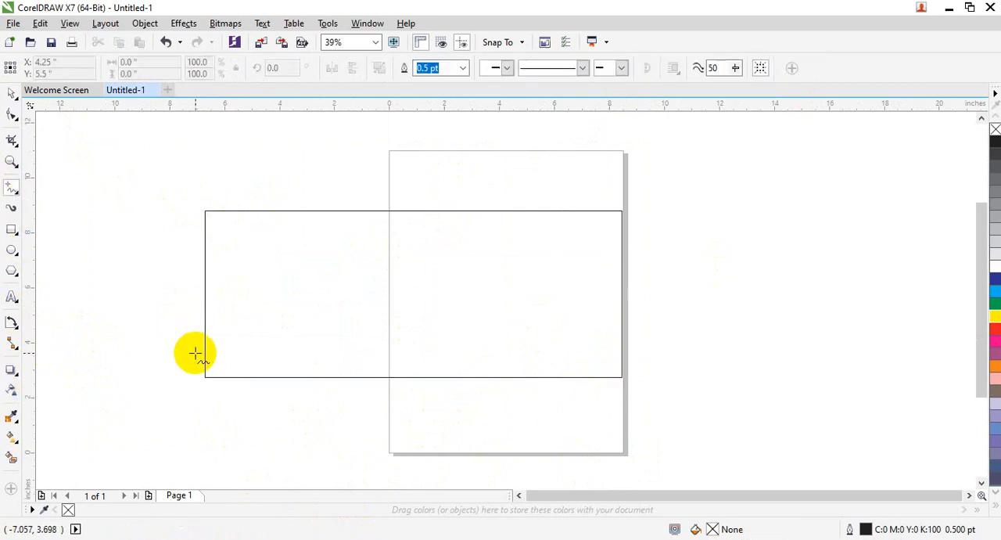
mouse_move(208, 375)
mouse_down()
mouse_move(611, 253)
mouse_move(635, 232)
mouse_up()
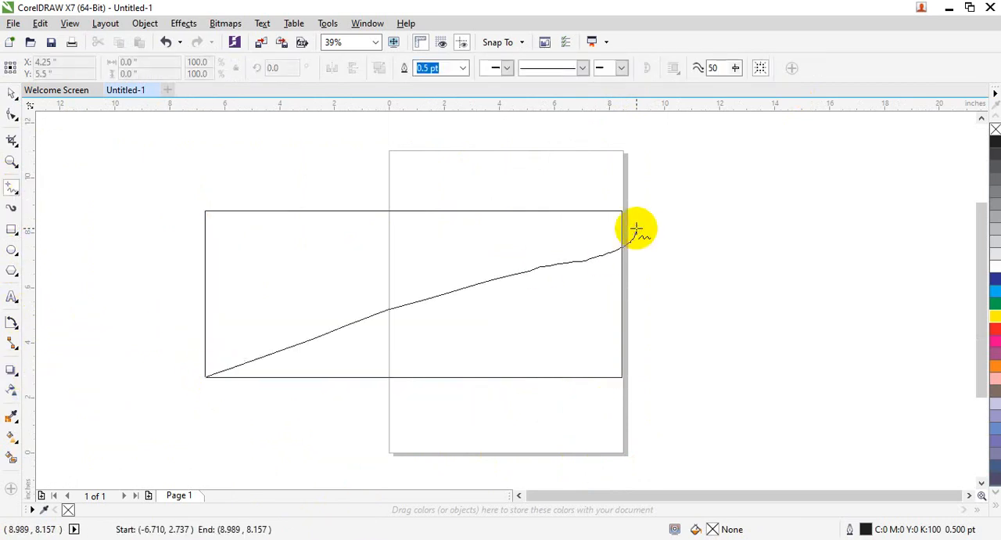
key(ctrl+z)
Step: Draw a straight 2-point line diagonally from the rectangle's lower-left corner to its upper-right corner
click(14, 191)
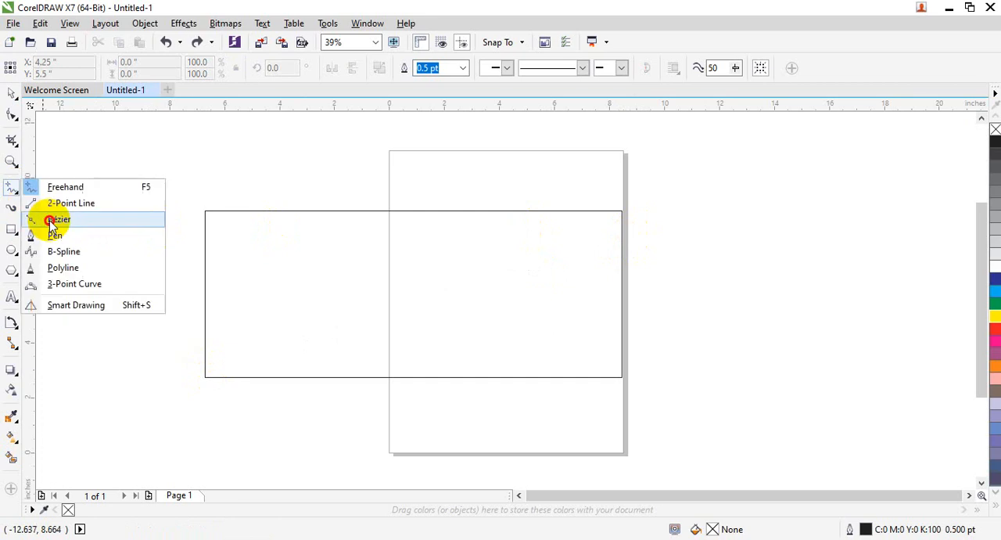
click(52, 203)
drag(206, 375, 622, 211)
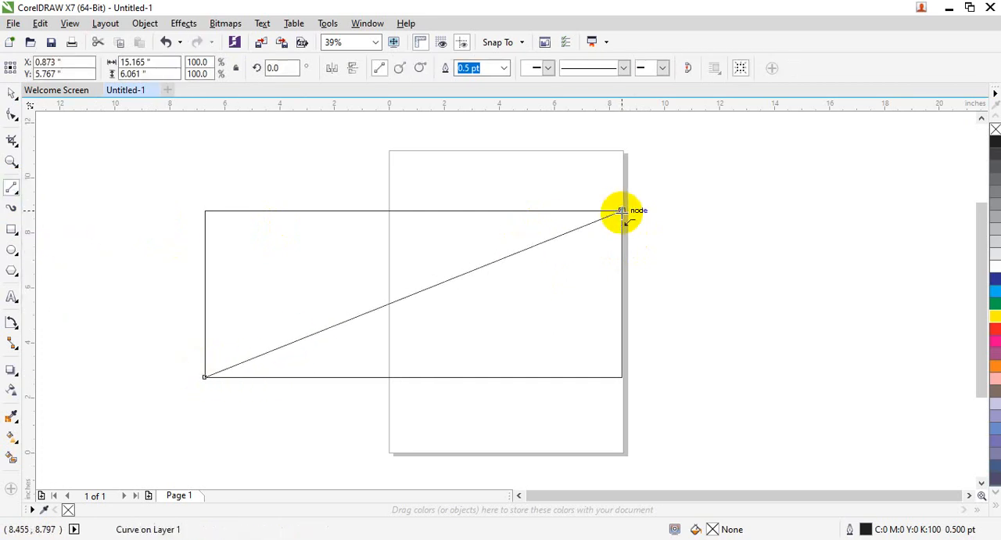
Step: Add an angular dimension at the rectangle's lower-left corner between the diagonal line and the lower edge
click(18, 333)
click(16, 324)
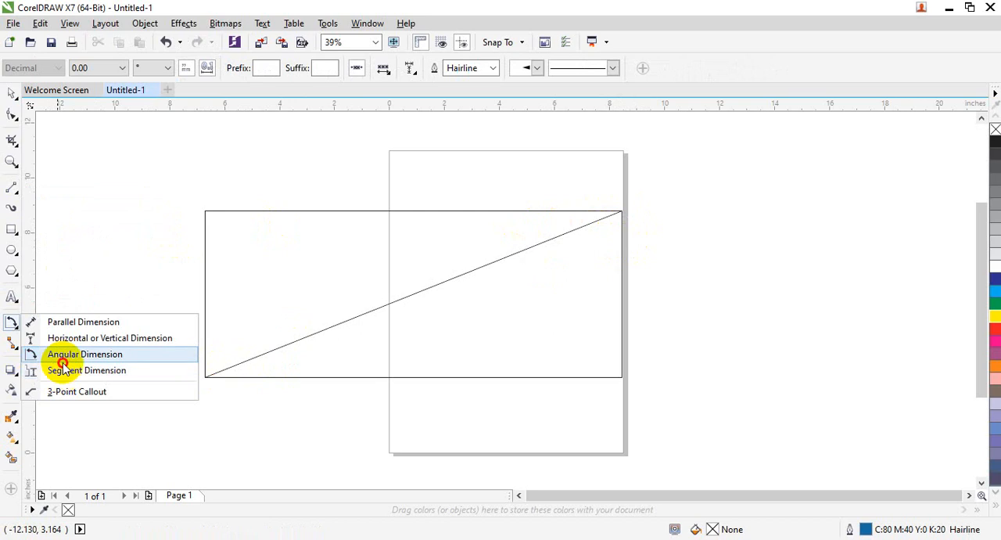
click(62, 359)
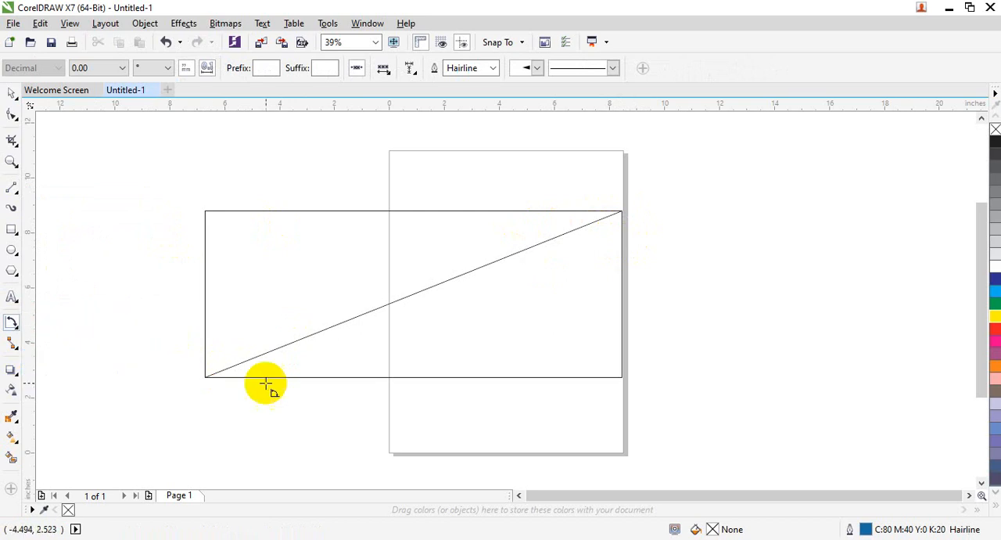
click(320, 331)
click(351, 376)
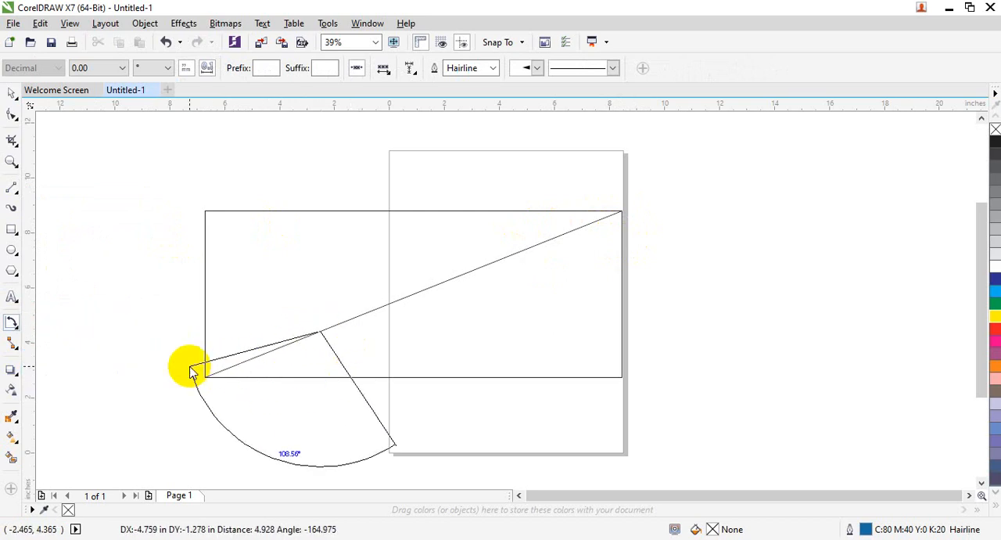
key(Escape)
click(204, 376)
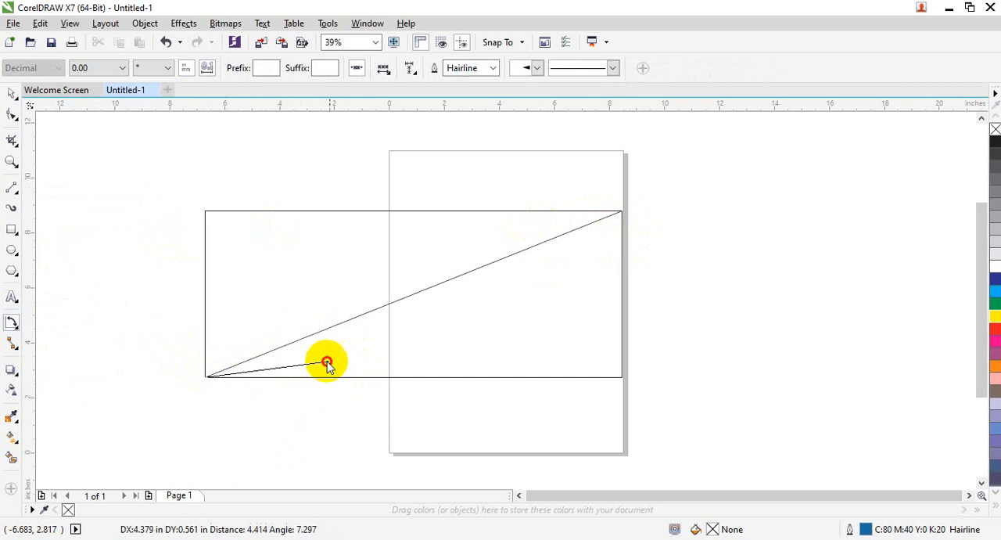
click(373, 312)
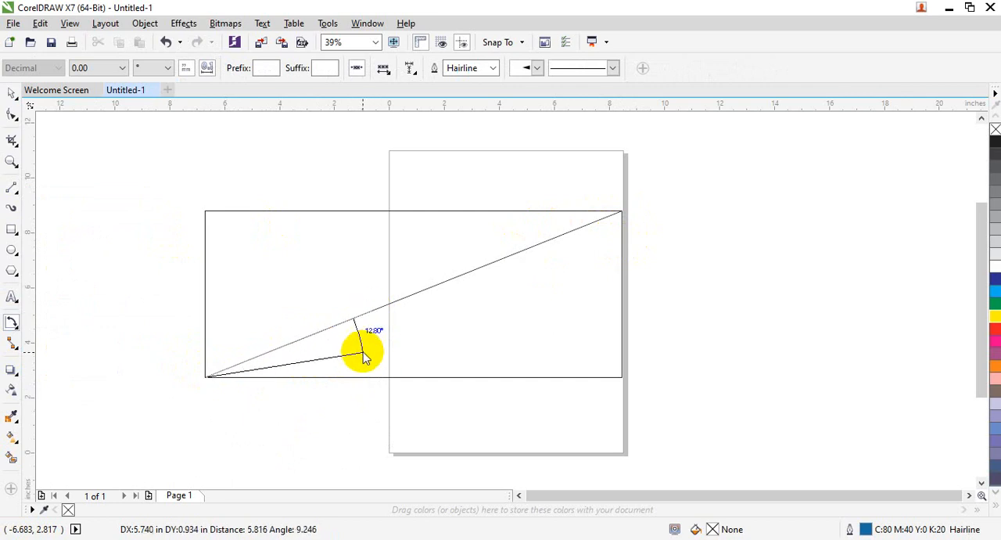
click(390, 378)
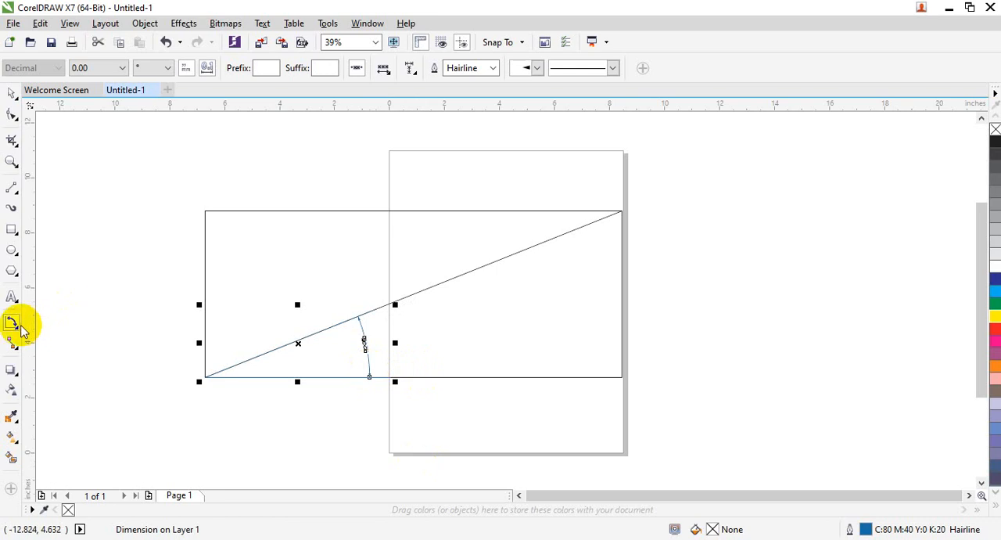
Step: Add segment dimensions directly on the rectangle's left, lower and upper edges
drag(15, 324, 119, 370)
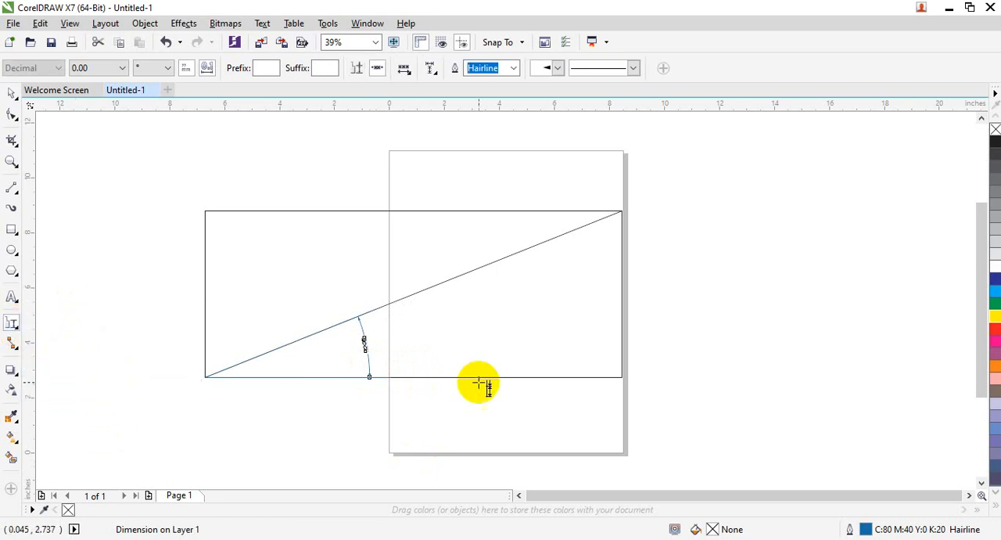
click(196, 240)
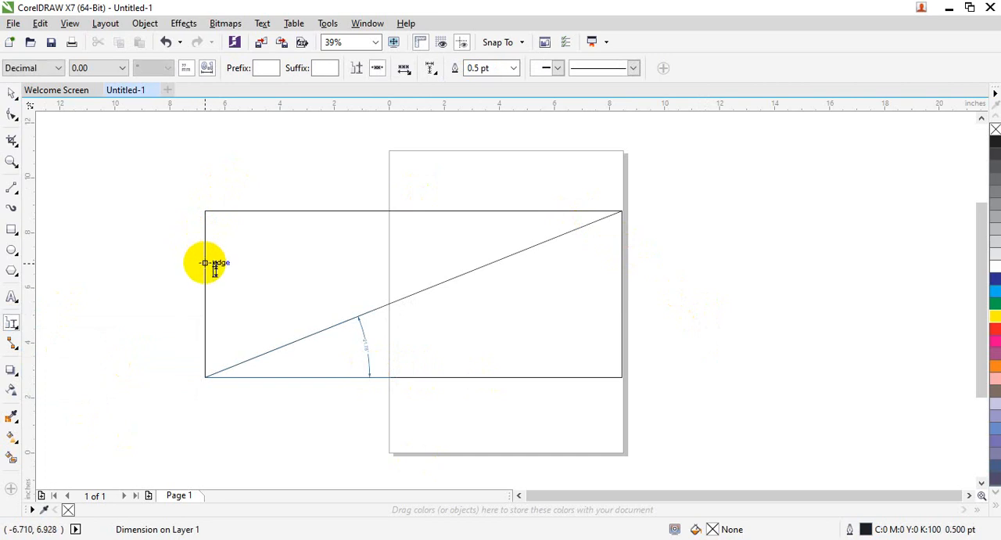
click(206, 269)
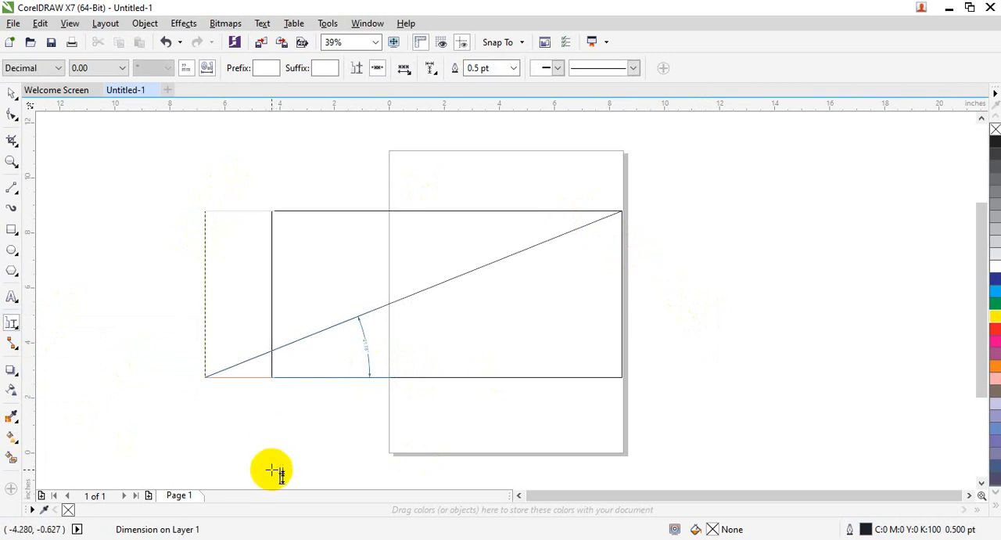
click(207, 357)
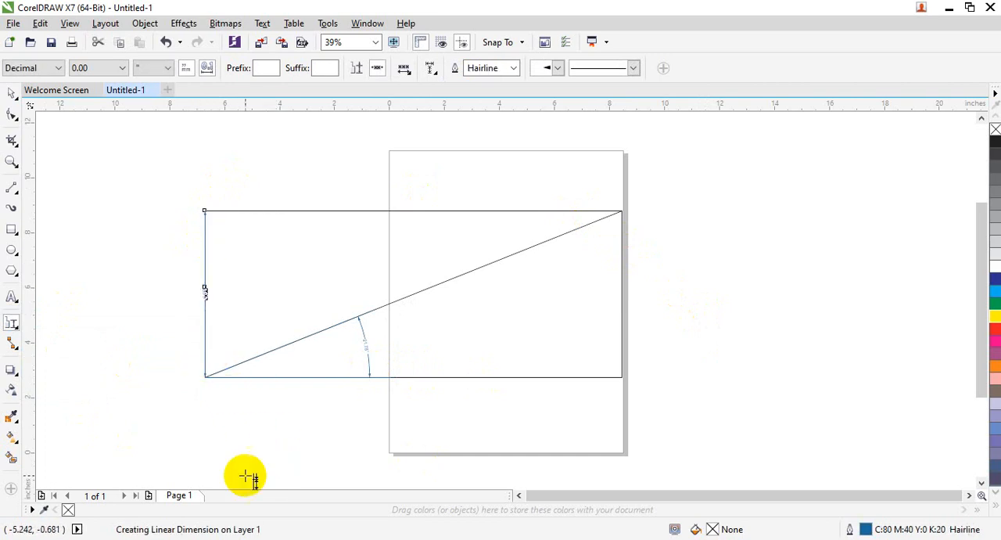
click(460, 377)
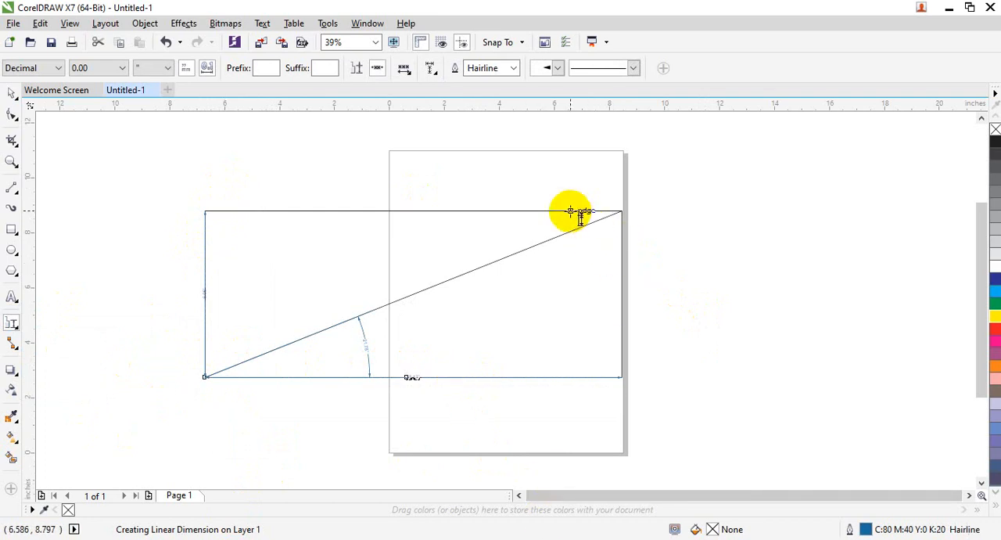
click(532, 211)
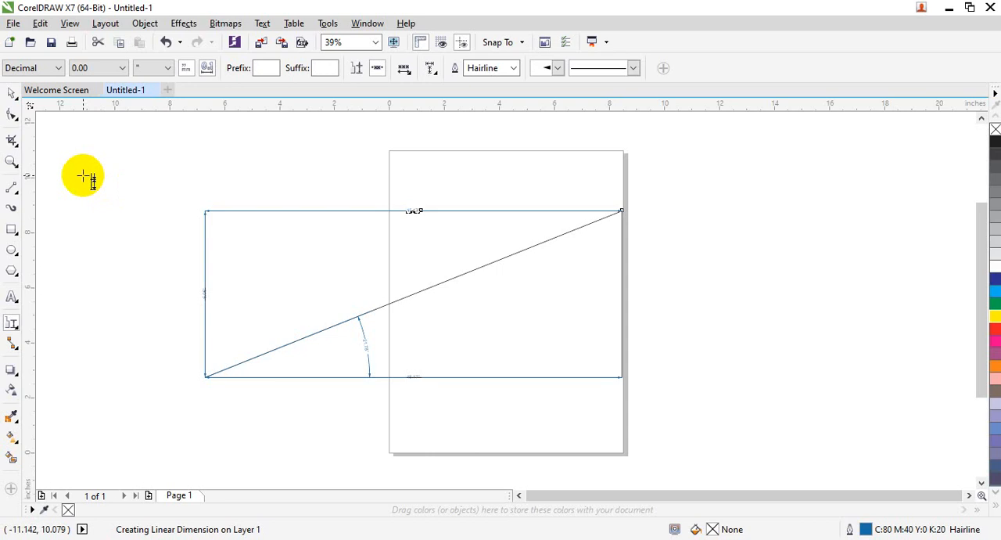
Step: Add a 3-point callout pointing to the upper end of the angular dimension's arc, with a short text label placed below the rectangle
drag(14, 327, 83, 398)
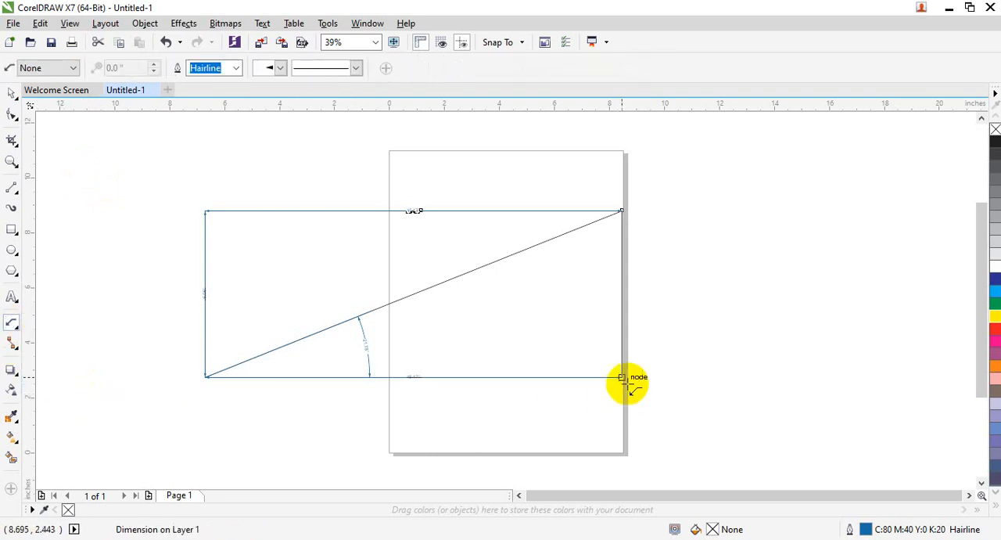
drag(359, 320, 333, 467)
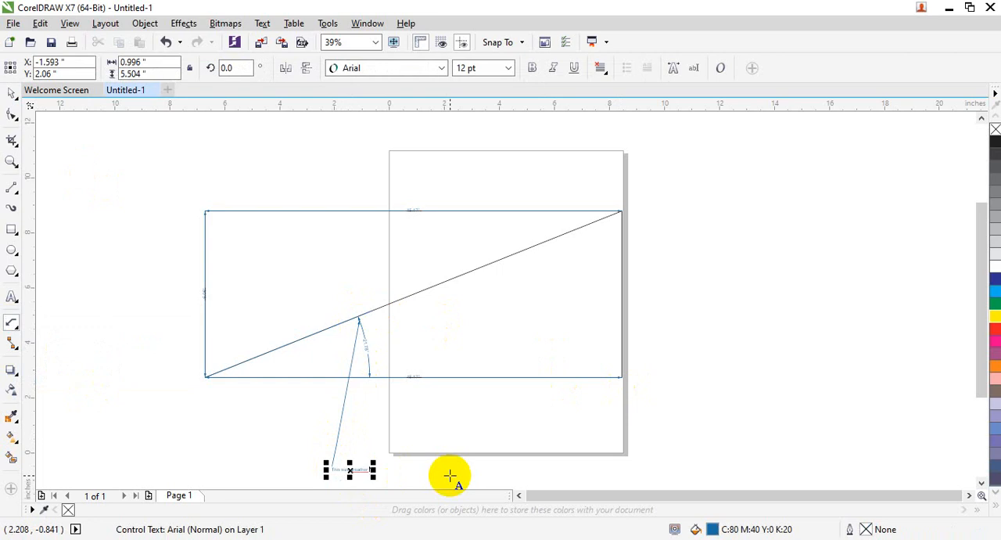
click(164, 293)
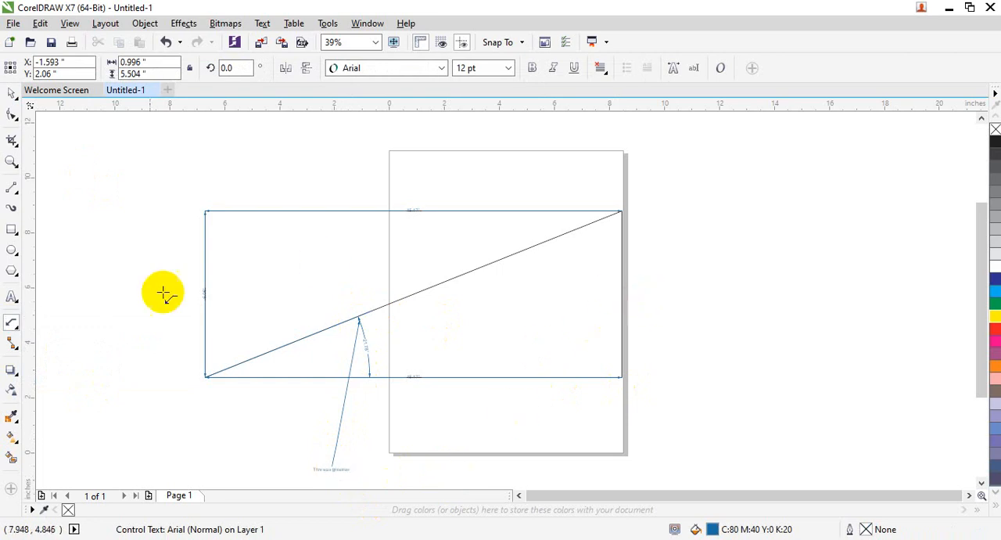
click(85, 388)
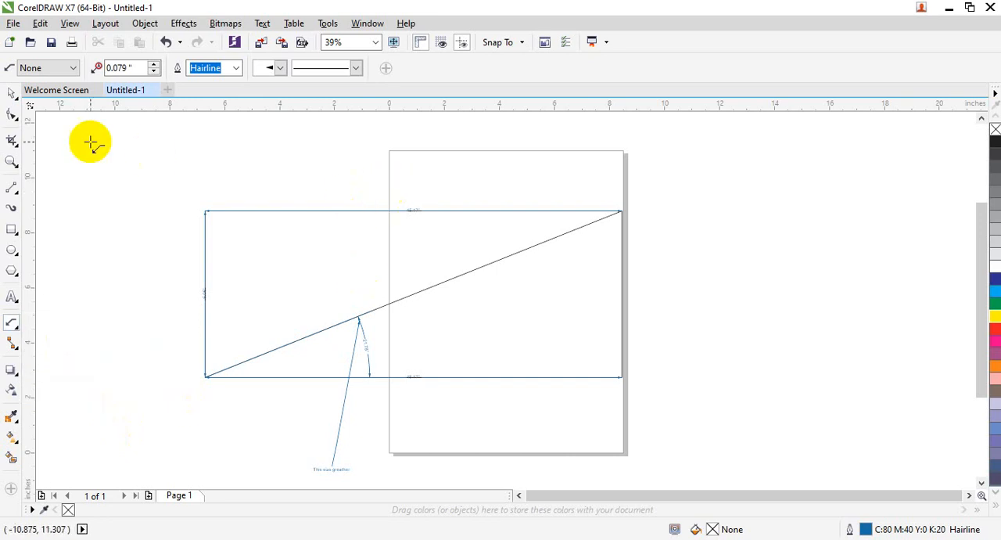
Step: Select the rectangle, diagonal line, callout and all dimensions together and delete them
click(12, 95)
mouse_move(116, 164)
mouse_down()
mouse_move(146, 194)
mouse_move(651, 455)
mouse_up()
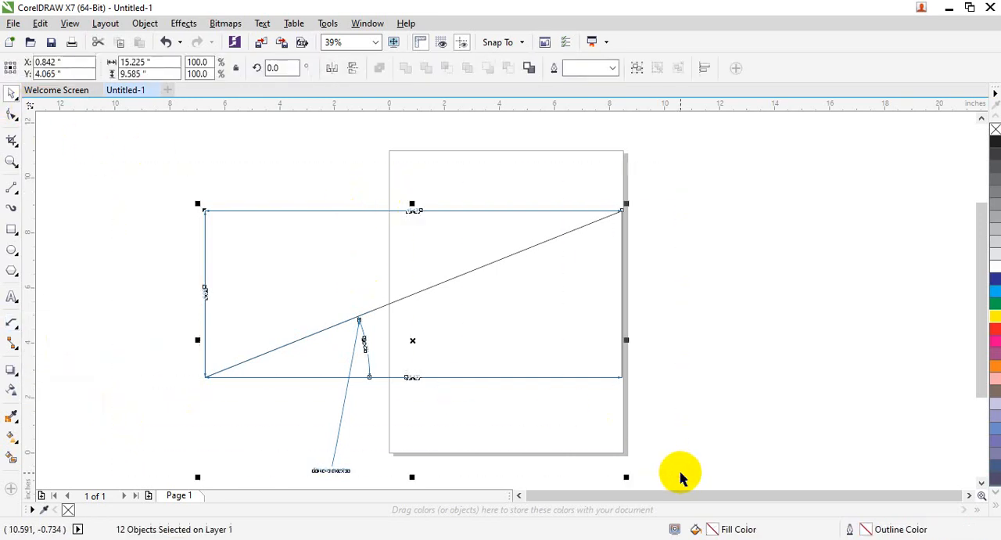
key(Delete)
Step: Import the photo DSC09354.JPG and place it overlapping the page at about 12.5 by 9.37 in
click(8, 22)
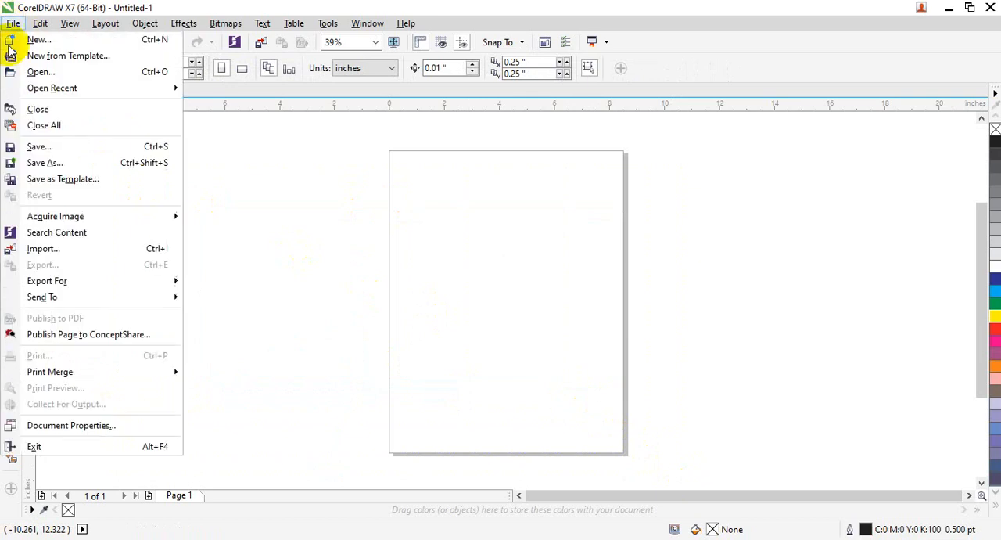
click(38, 249)
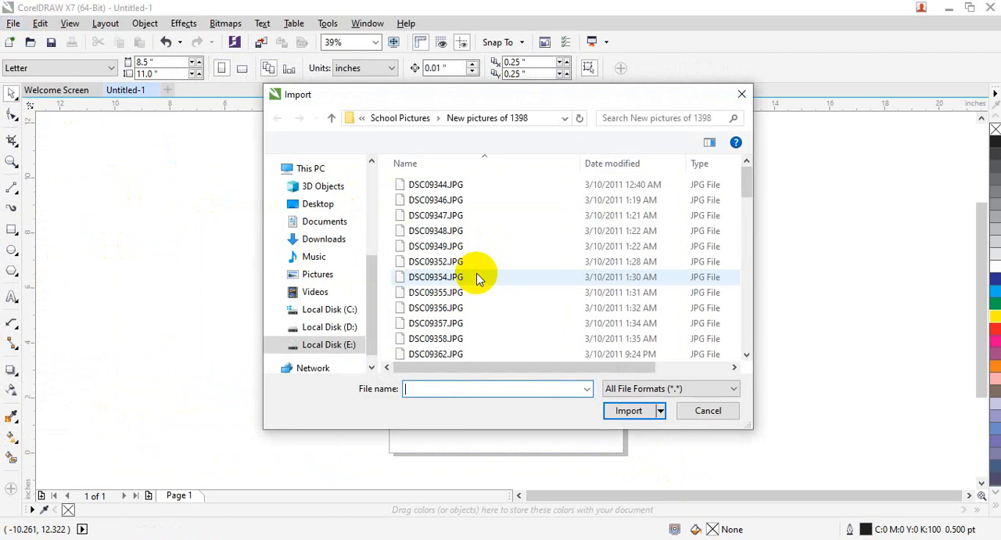
click(418, 278)
click(618, 407)
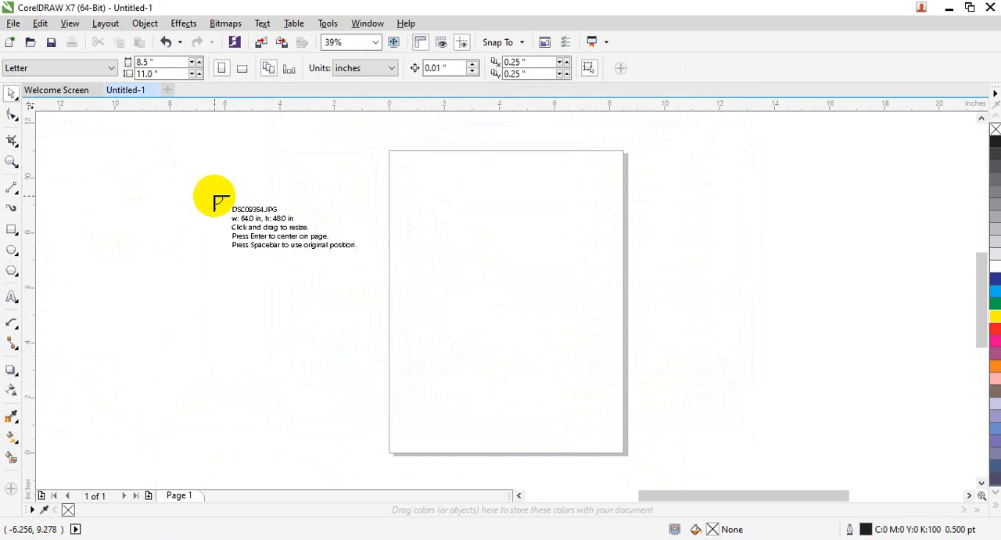
drag(530, 426, 558, 452)
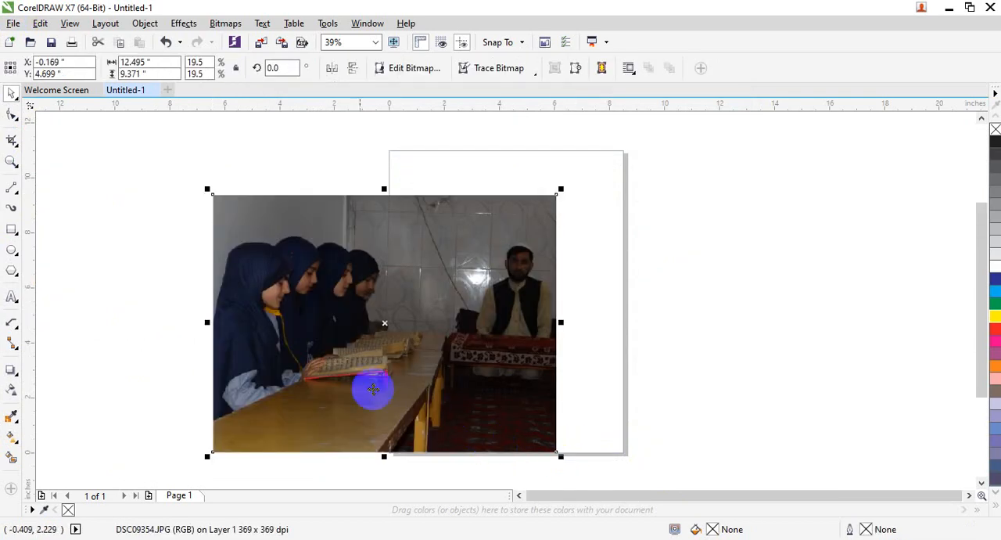
Step: Add a parallel dimension above the photo spanning its upper edge, and start a second one running down from that edge
click(13, 316)
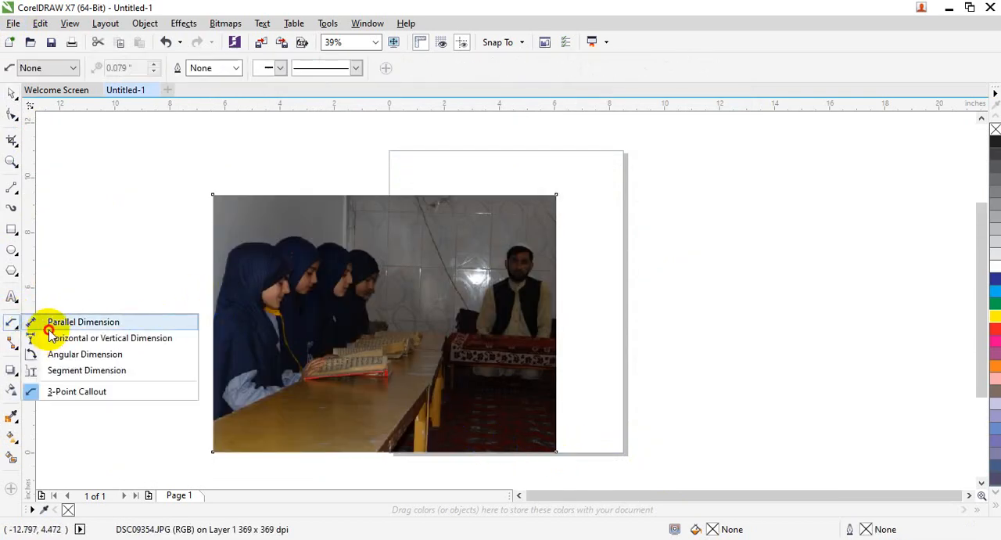
click(67, 319)
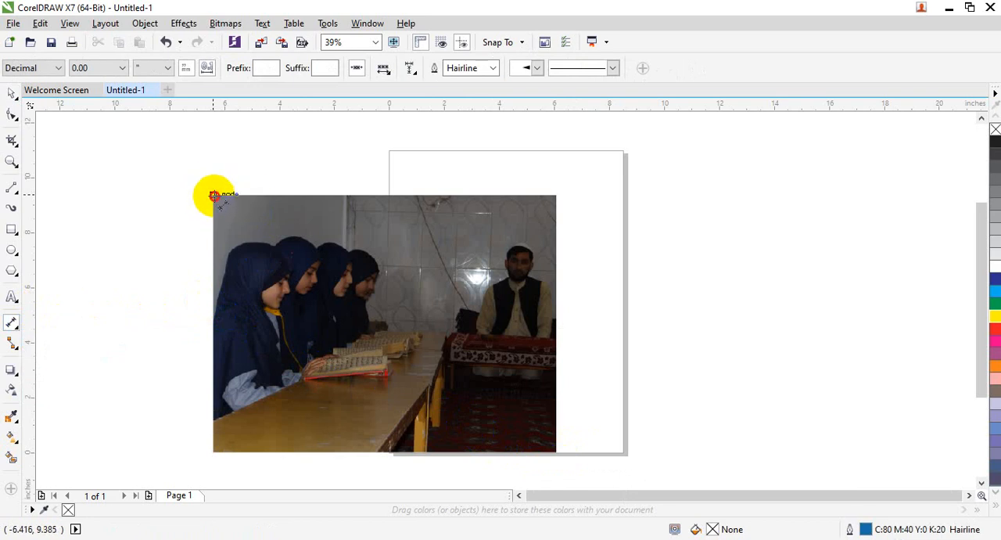
drag(214, 195, 552, 194)
click(539, 167)
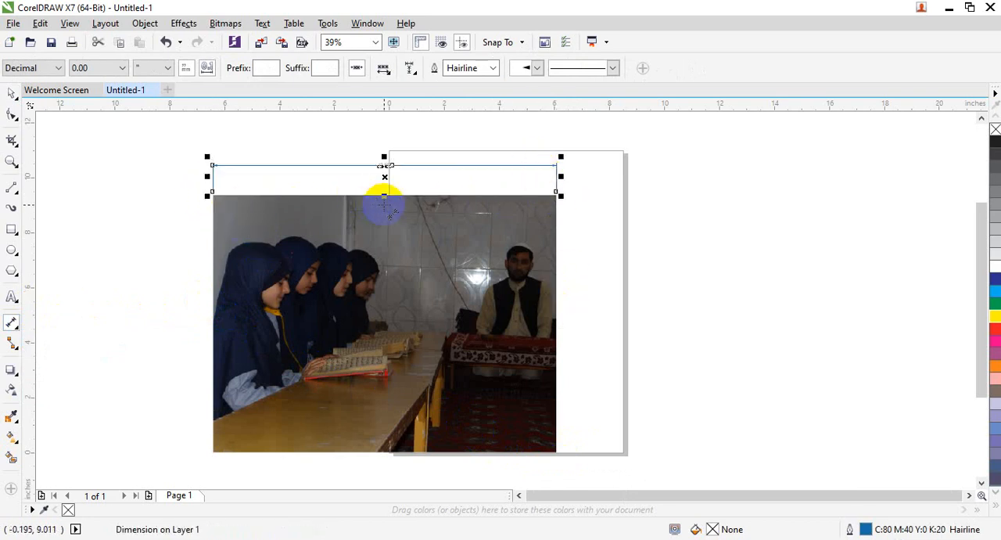
drag(367, 196, 368, 290)
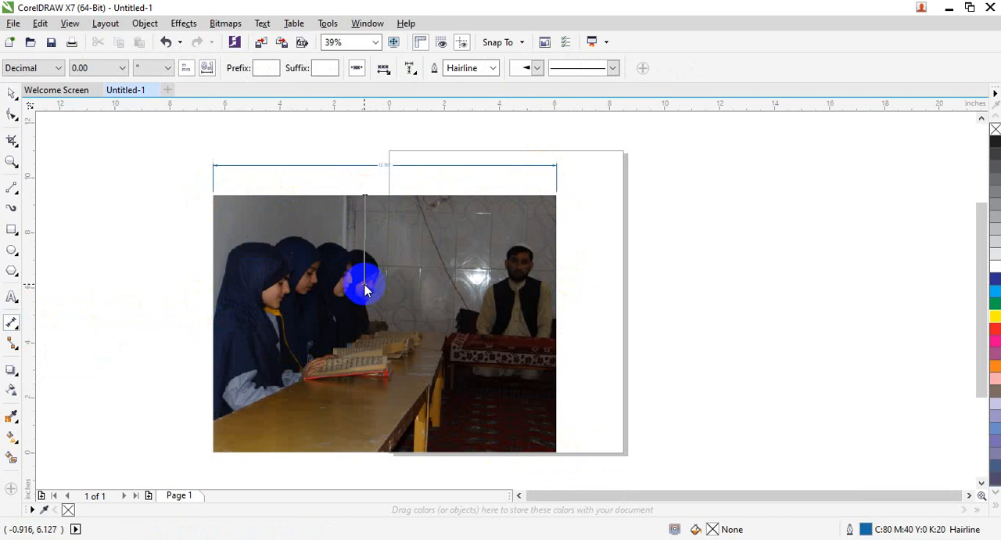
click(369, 285)
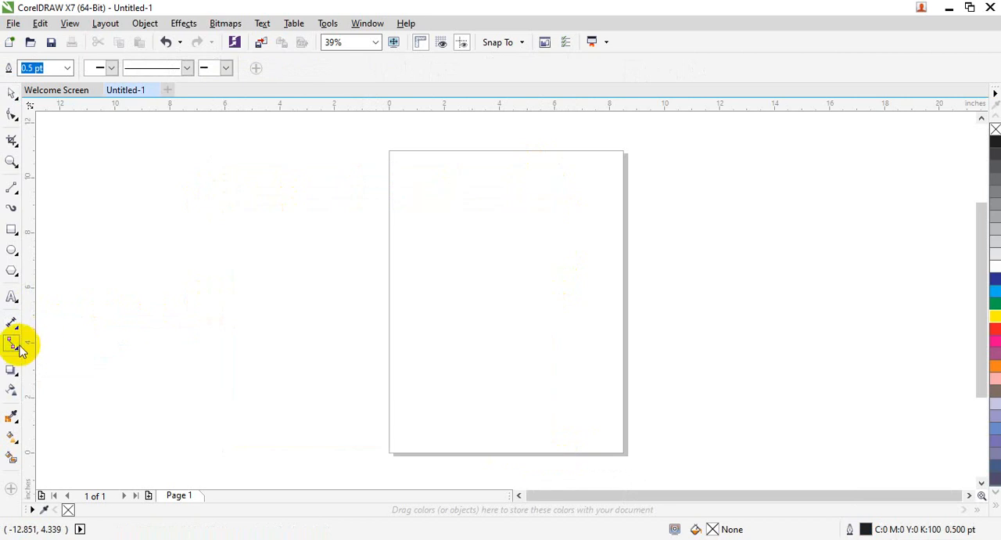
click(19, 350)
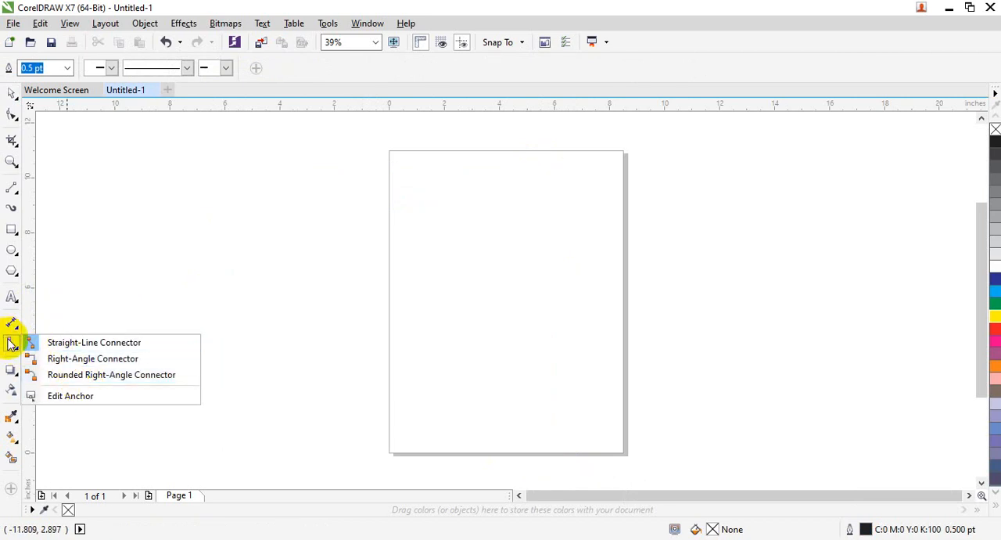
click(11, 345)
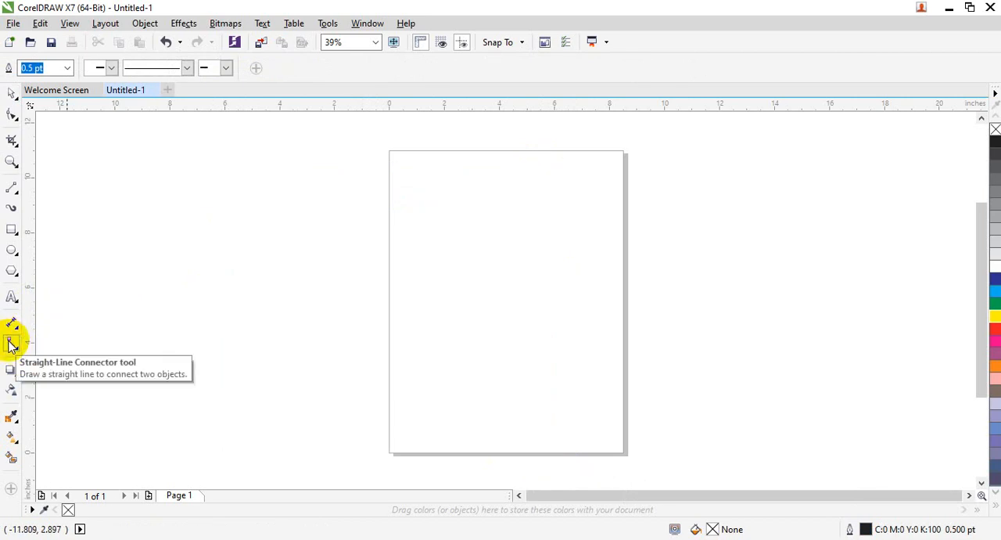
Step: Draw four separate rectangles in a two-by-two arrangement on the page, from about 2.19 by 1.47 in to about 2.43 by 2.14 in
click(12, 229)
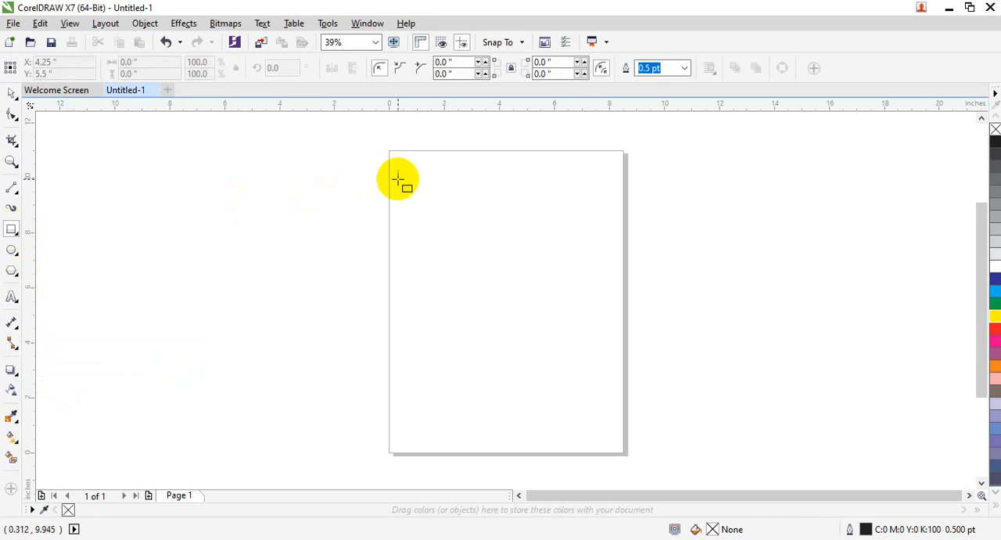
drag(398, 180, 460, 220)
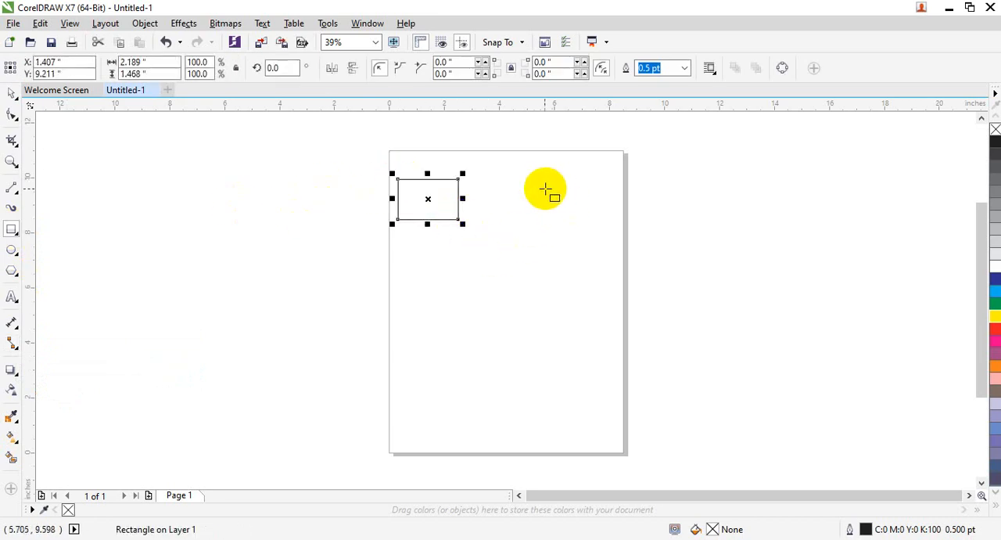
drag(545, 189, 612, 233)
drag(405, 297, 462, 342)
drag(544, 290, 611, 349)
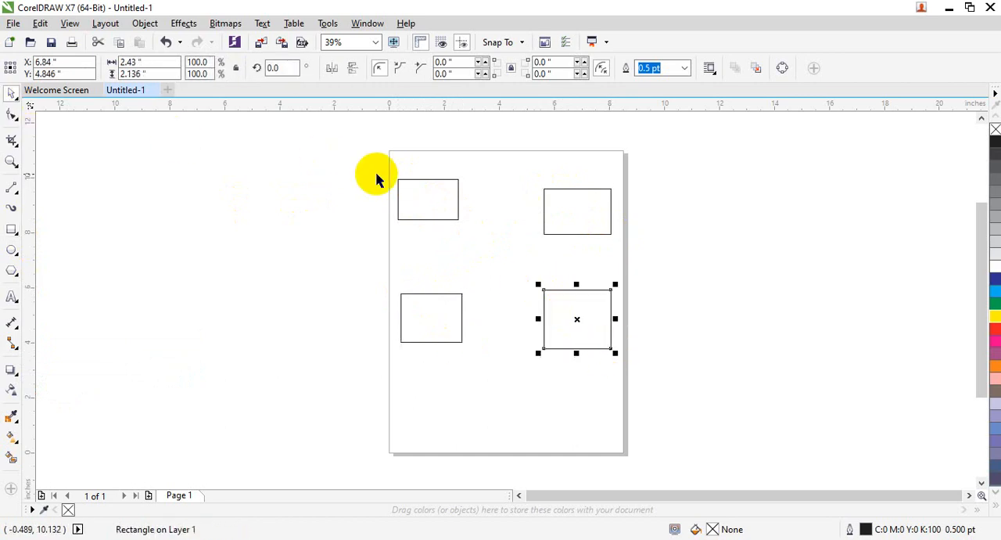
Step: Move the upper-left rectangle down slightly and stretch its upper edge upward a little
drag(430, 185, 429, 214)
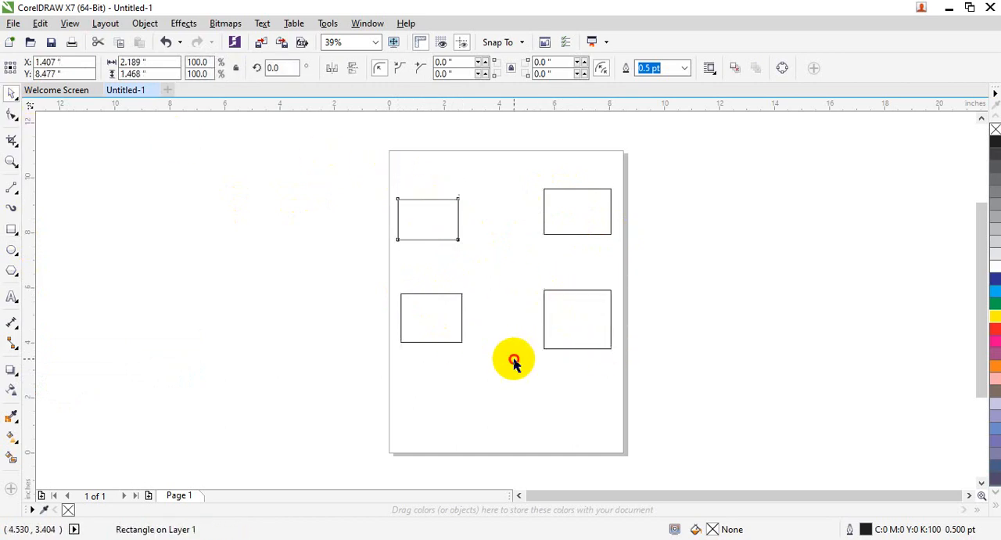
click(514, 361)
click(433, 219)
click(427, 196)
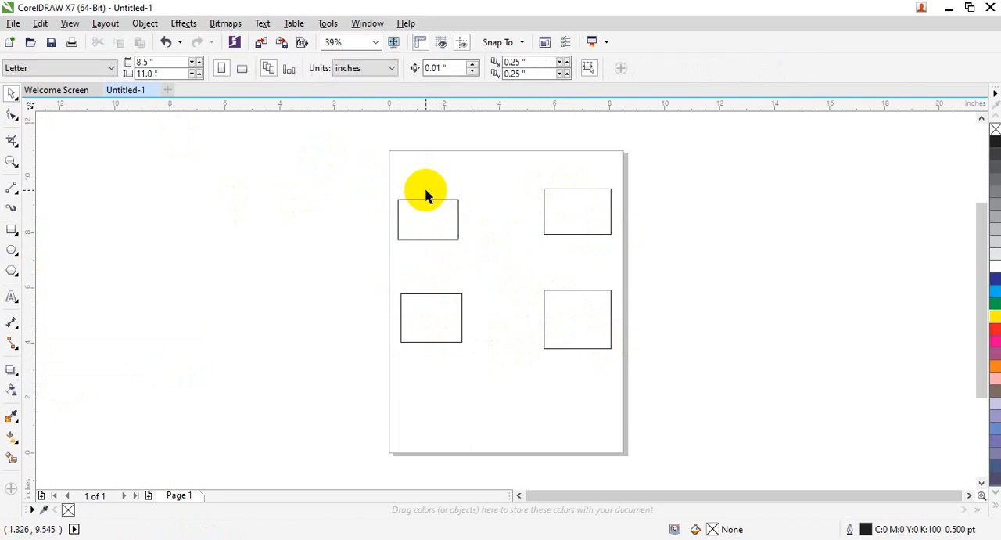
click(427, 200)
mouse_move(426, 195)
mouse_down()
mouse_move(428, 181)
mouse_move(429, 191)
mouse_up()
Step: Stretch the upper-right rectangle downward to a height of about 2.14 in and deselect it
click(570, 217)
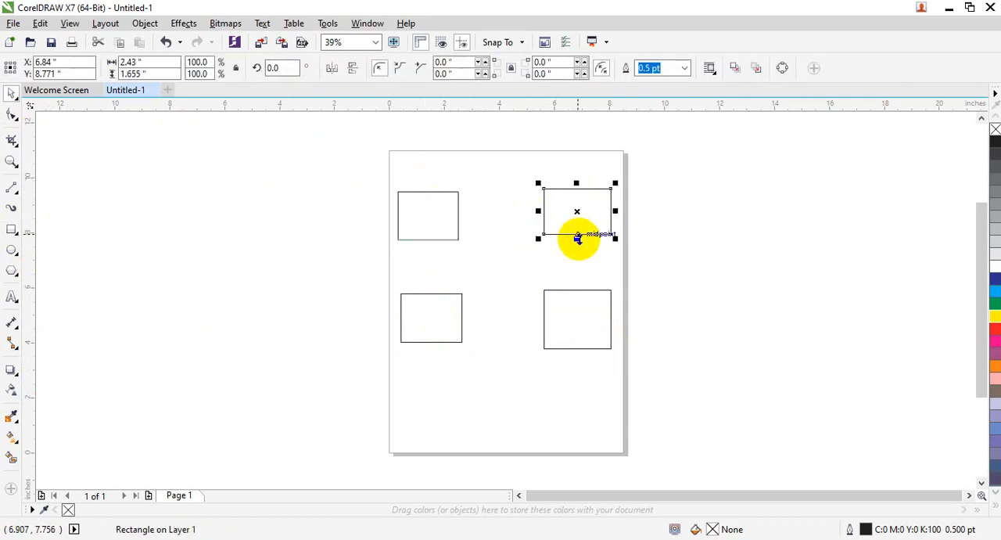
drag(577, 234, 579, 251)
click(715, 250)
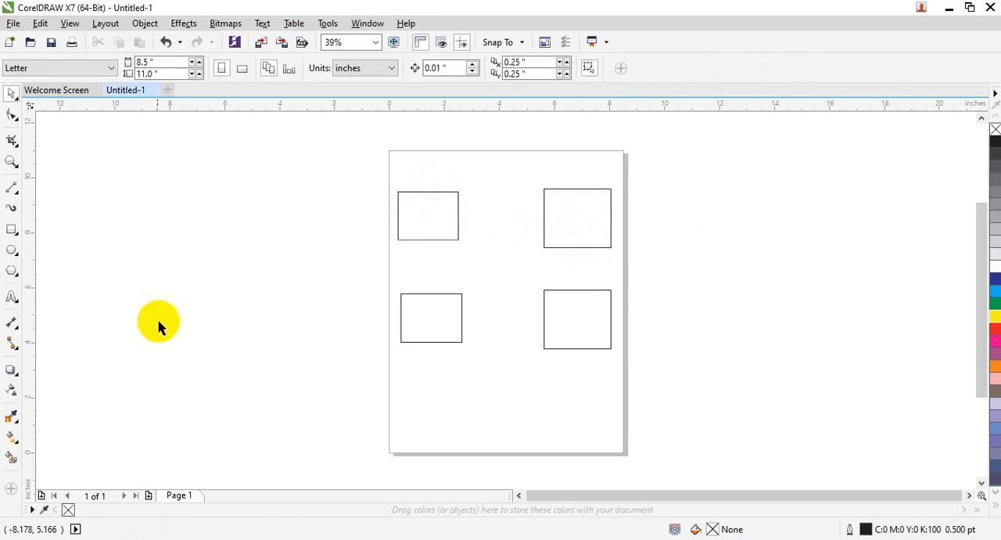
Step: Link the four rectangles with straight-line connectors between the facing edge midpoints, both vertically and horizontally
click(12, 342)
click(11, 342)
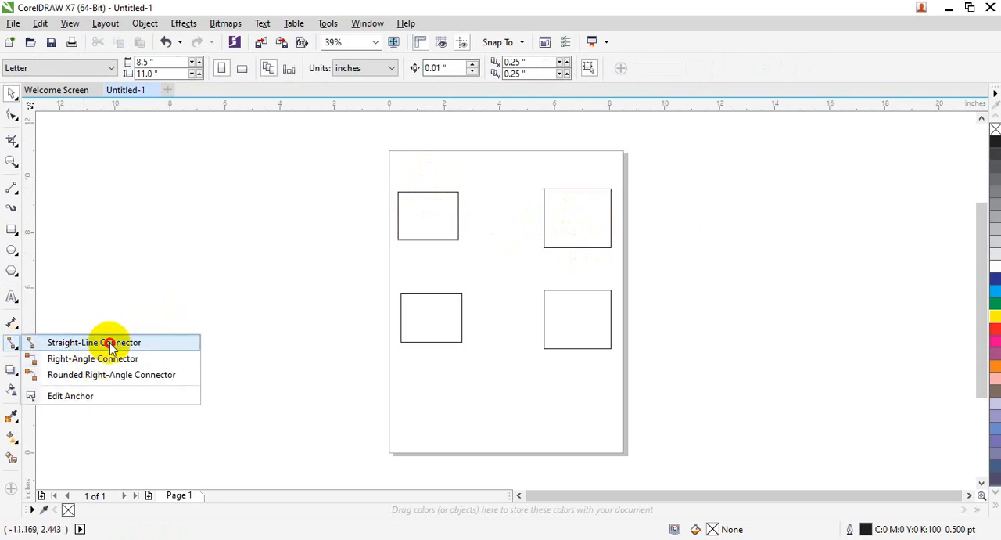
click(108, 343)
drag(426, 245, 427, 293)
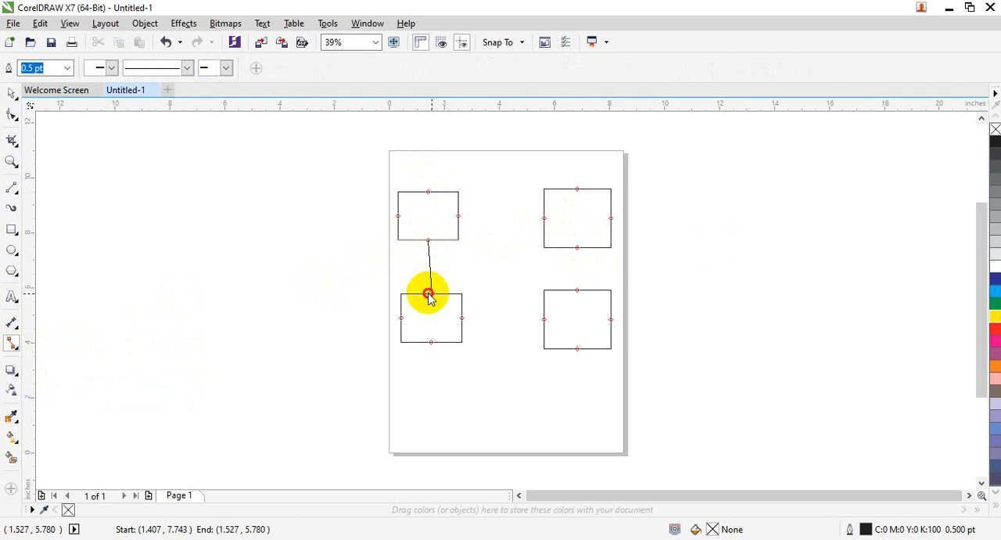
drag(424, 295, 425, 293)
drag(577, 247, 577, 290)
drag(459, 216, 547, 224)
drag(462, 318, 543, 319)
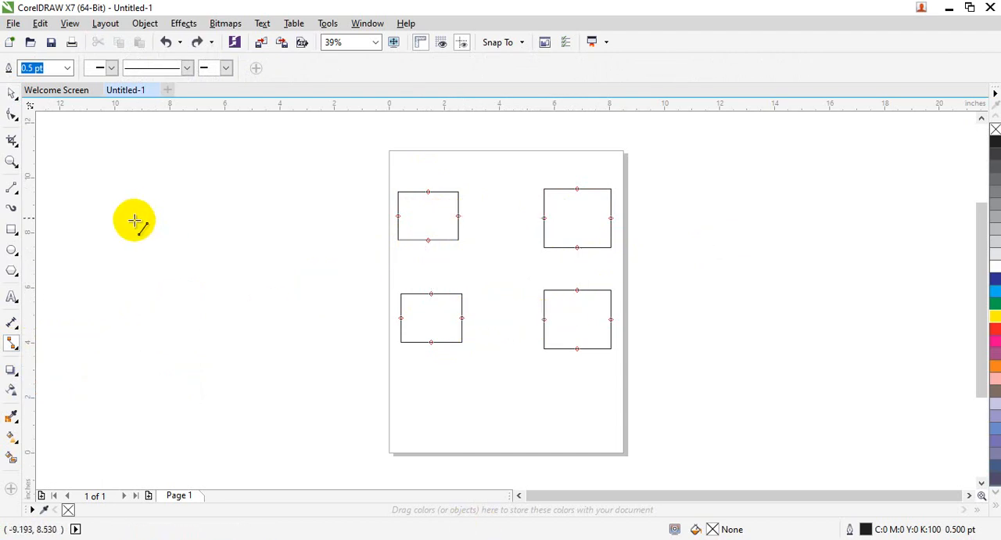
Step: Draw right-angle connectors diagonally between both pairs of opposite rectangles and between the lower edges of the two lower rectangles
click(12, 345)
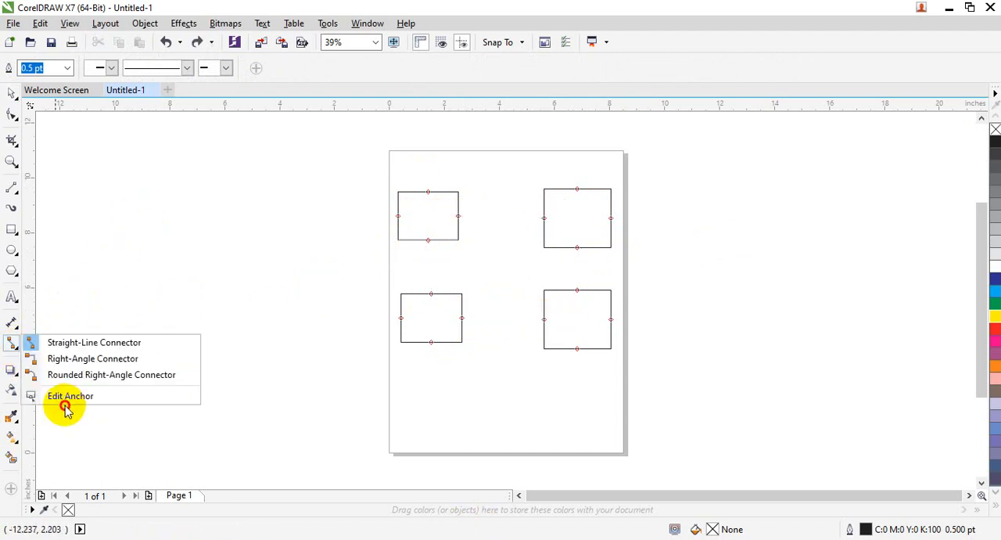
click(76, 362)
drag(458, 216, 586, 283)
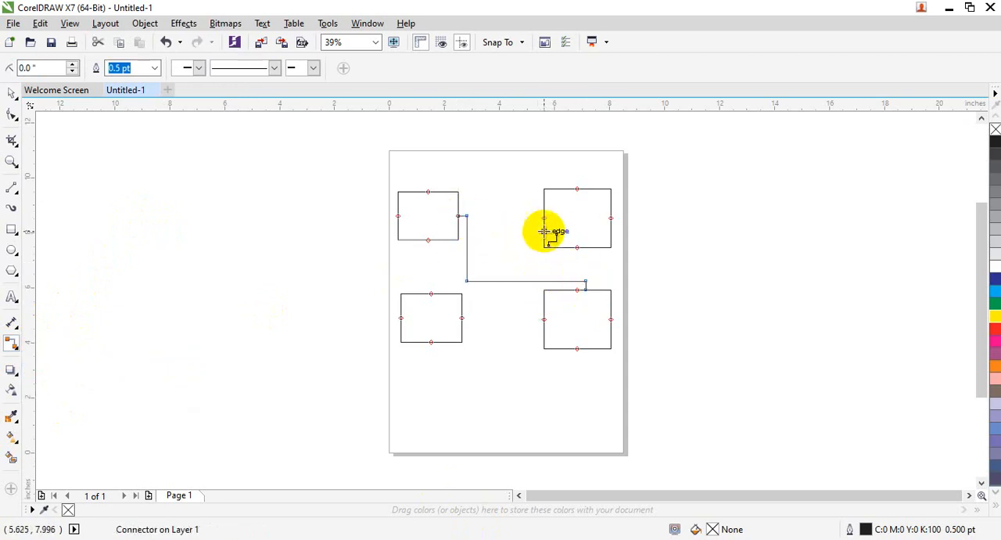
drag(543, 221, 431, 293)
drag(431, 341, 577, 349)
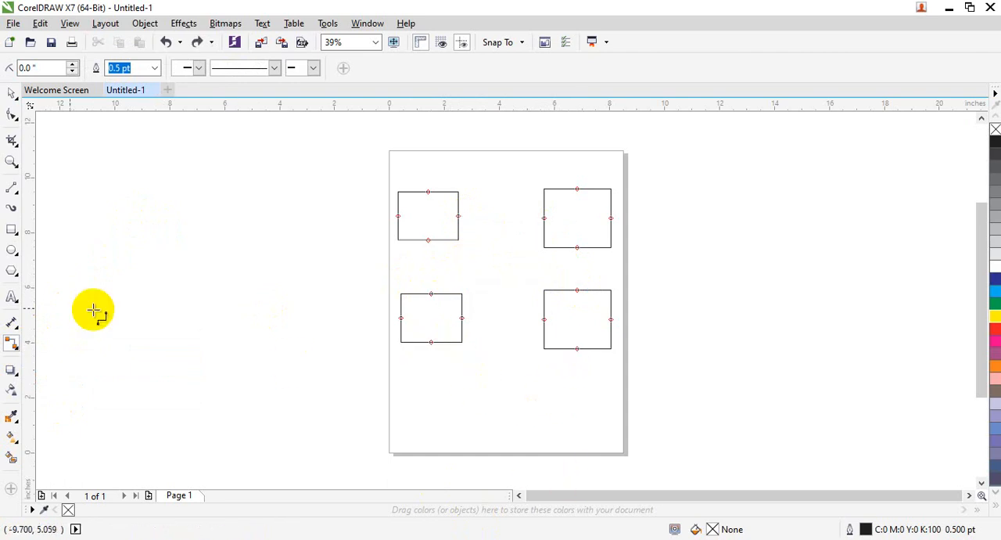
Step: Draw rounded right-angle connectors from the upper-left to the lower-right rectangle and between the lower edges of the two lower rectangles
click(12, 344)
click(82, 376)
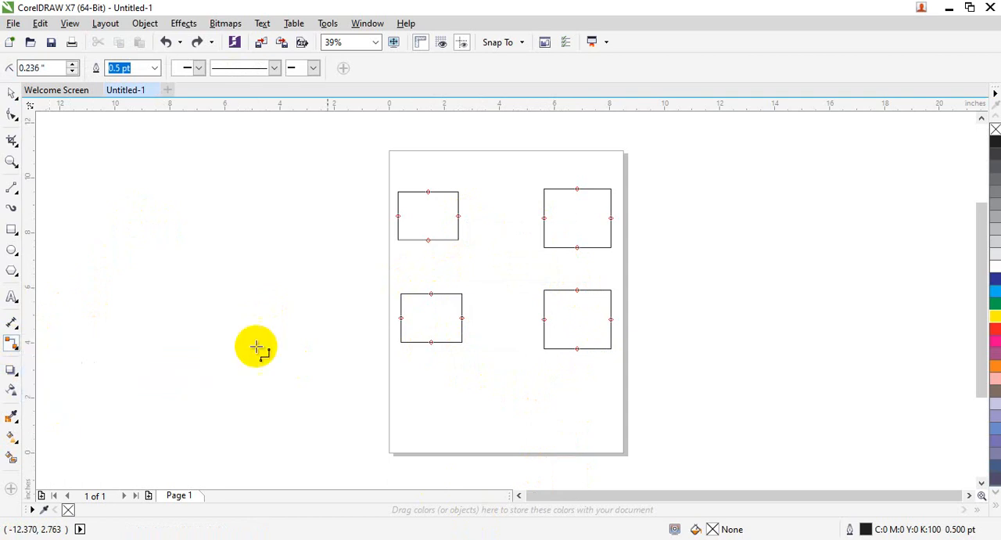
drag(459, 216, 579, 291)
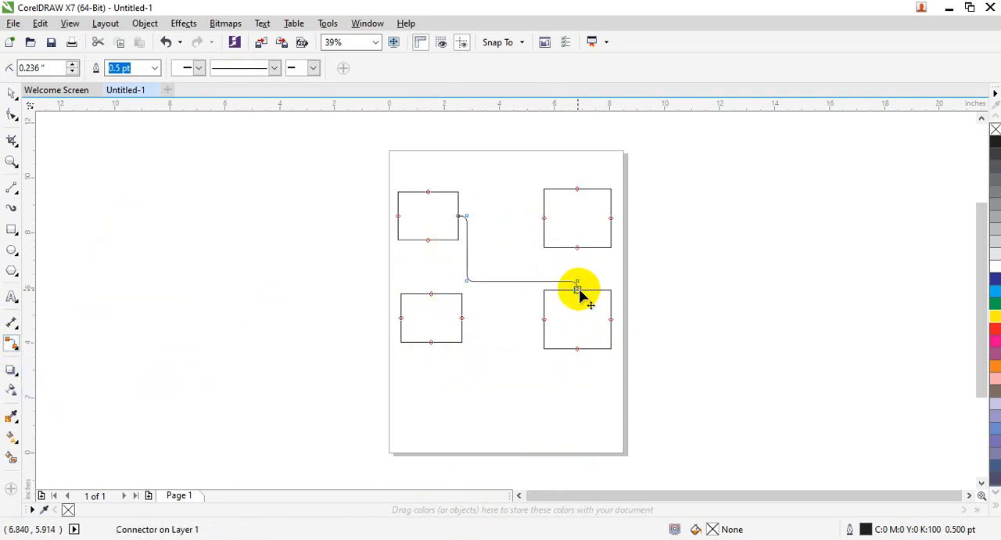
drag(576, 349, 431, 343)
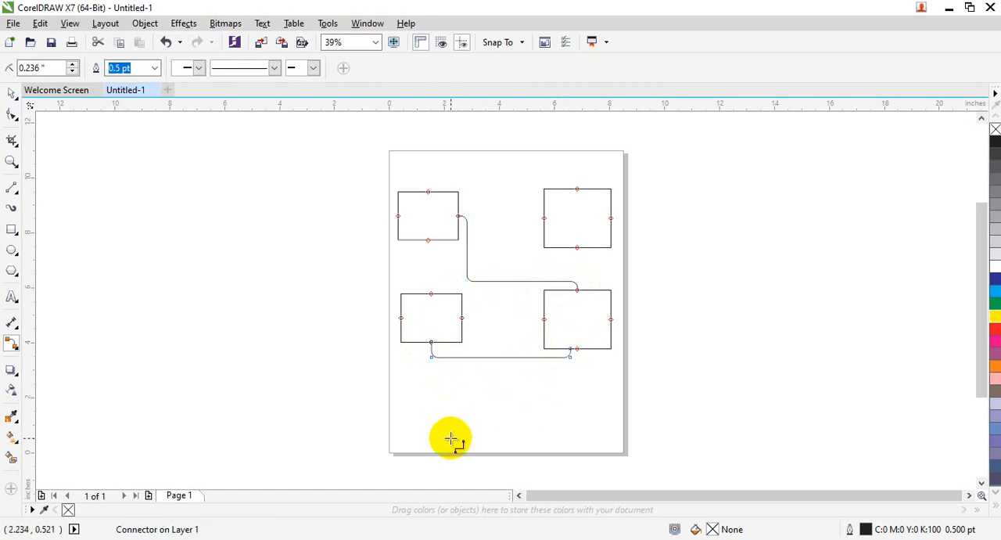
Step: Try moving the upper-right rectangle off the page, and undo the move together with both rounded connectors
click(12, 93)
drag(598, 220, 692, 205)
key(ctrl+z)
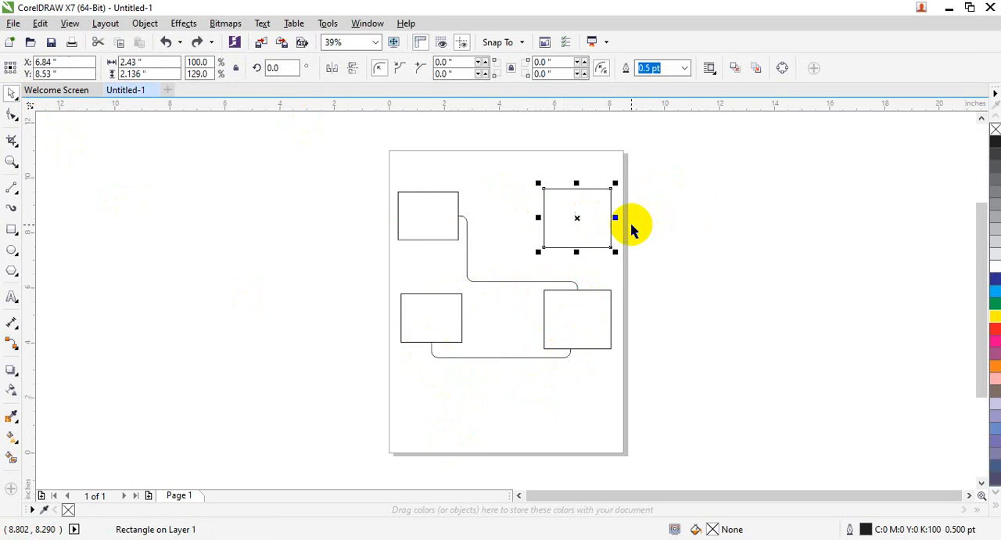
key(ctrl+z)
key(ctrl+z)
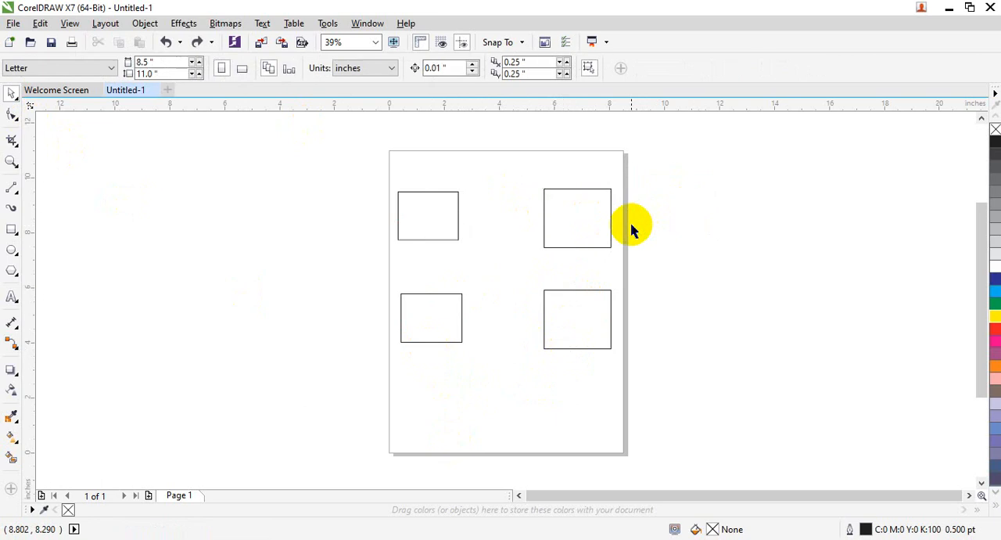
Step: Link the four rectangles in a closed loop with straight-line connectors between the midpoints of their facing edges
click(11, 343)
click(44, 372)
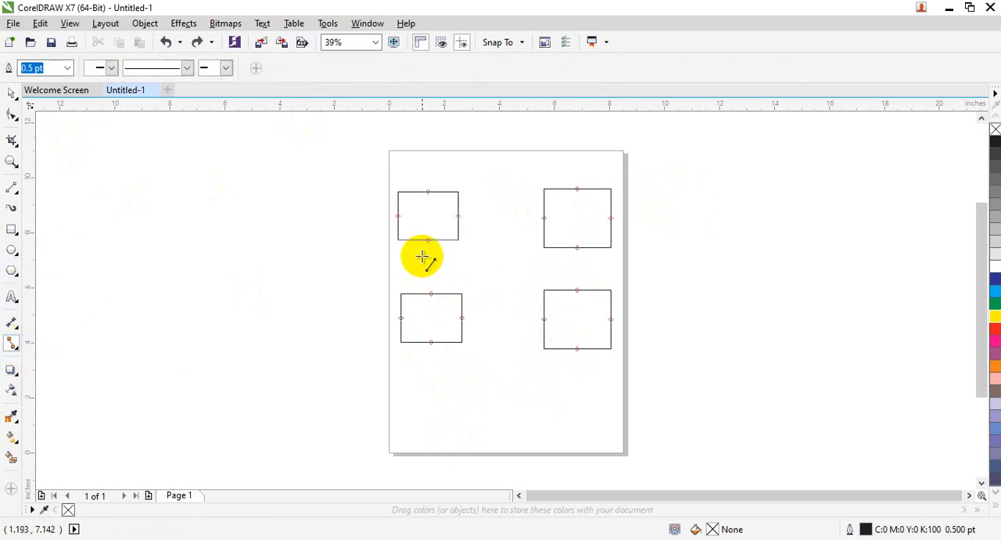
drag(423, 241, 431, 294)
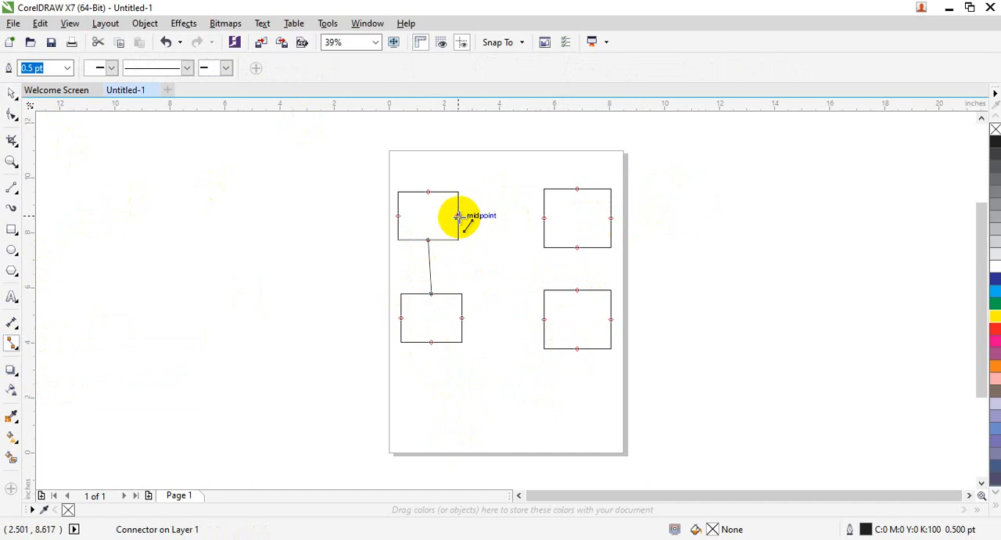
drag(459, 215, 544, 217)
drag(578, 248, 578, 290)
drag(544, 318, 461, 318)
Step: Spread the four connected rectangles outward, moving the upper two well off the page and the lower two past its side edges
click(9, 96)
drag(575, 200, 746, 166)
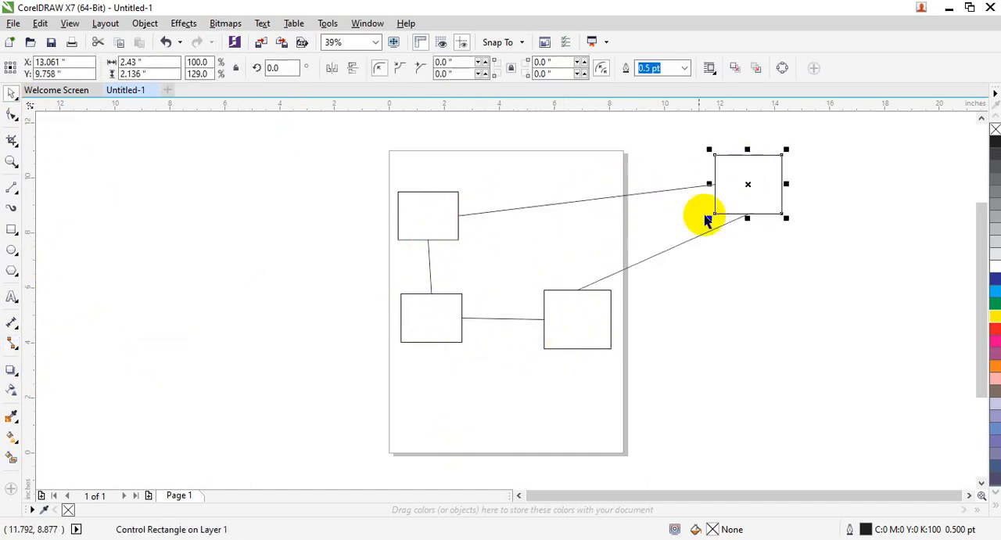
click(601, 326)
drag(600, 326, 689, 378)
drag(418, 329, 370, 435)
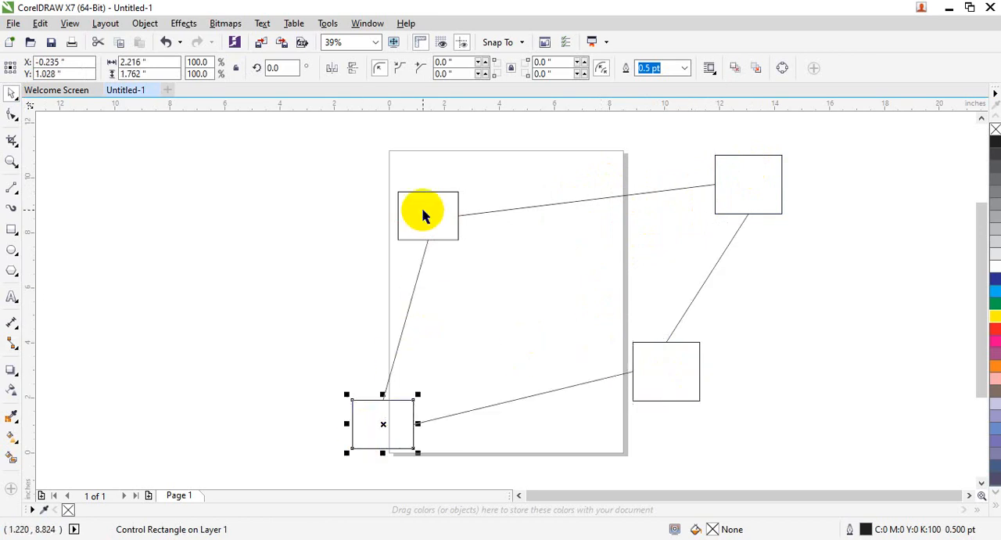
drag(425, 212, 289, 179)
Step: Move the four connected rectangles back inward to the page, placing them along its side edges
click(652, 357)
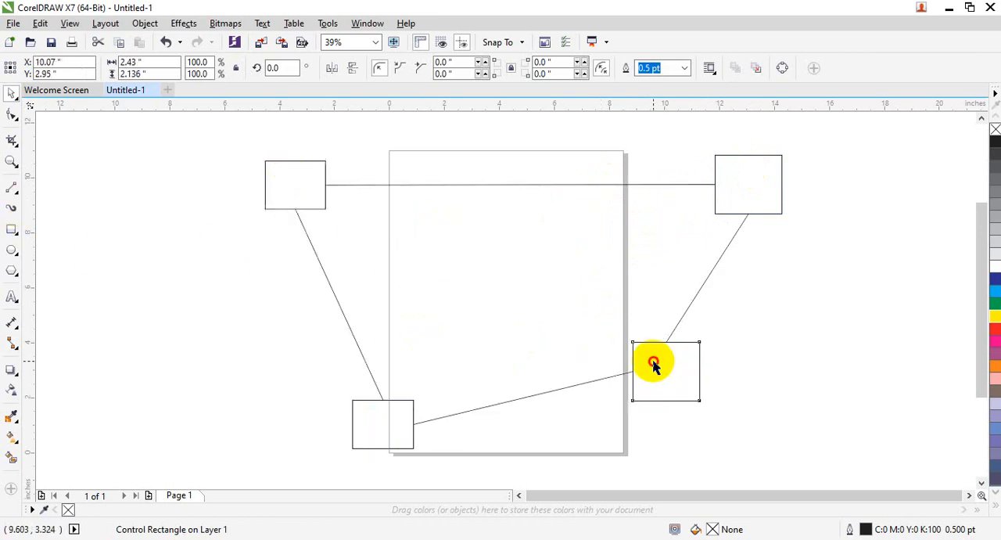
drag(653, 358, 594, 316)
drag(732, 200, 579, 230)
click(391, 409)
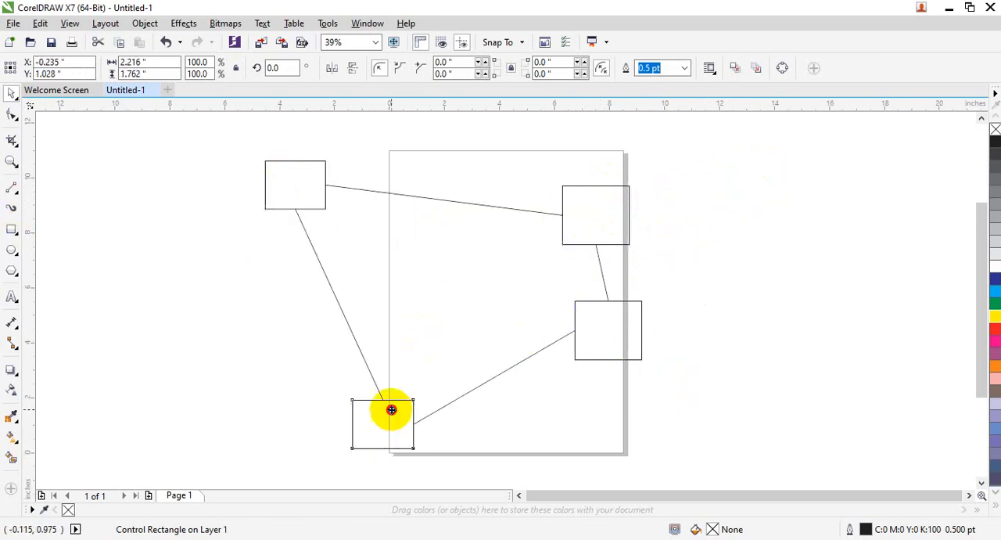
drag(391, 409, 415, 347)
drag(297, 187, 412, 215)
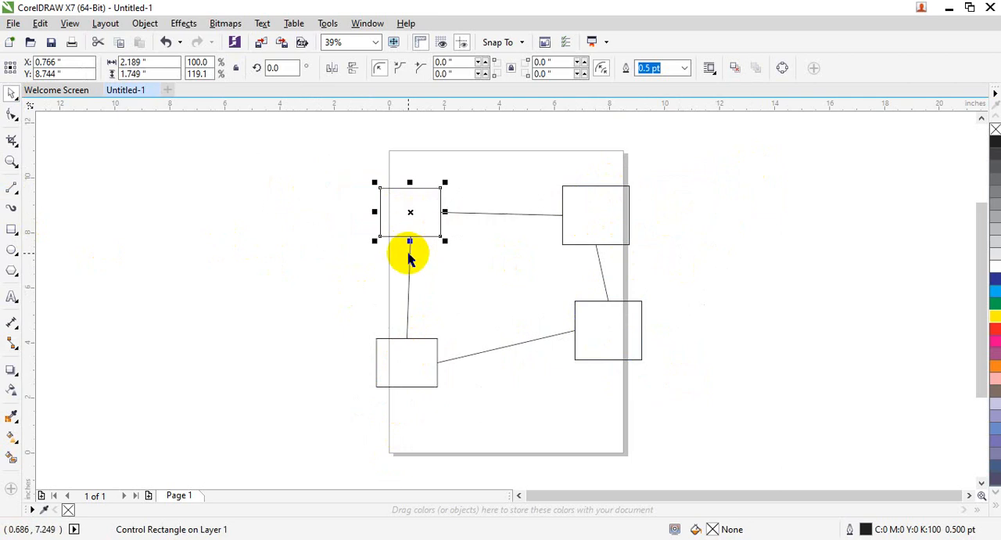
Step: Add an anchor on the connector between the two lower rectangles with Edit Anchor and move it below that line
click(452, 359)
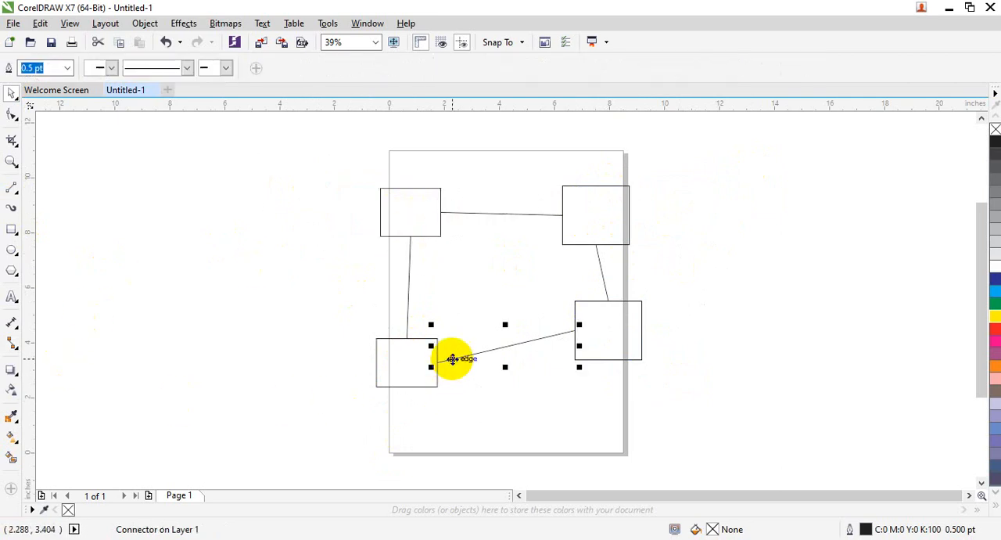
click(11, 342)
click(14, 342)
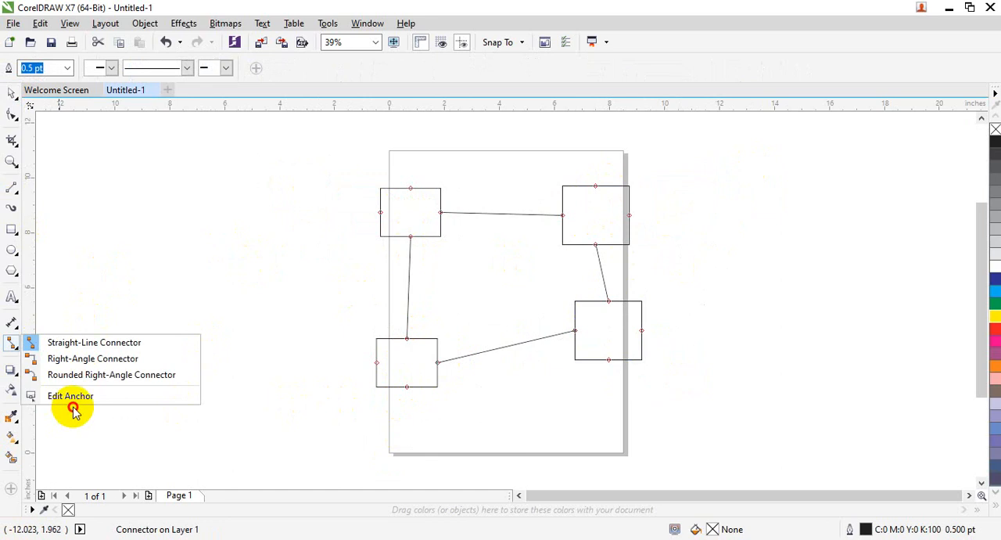
click(72, 399)
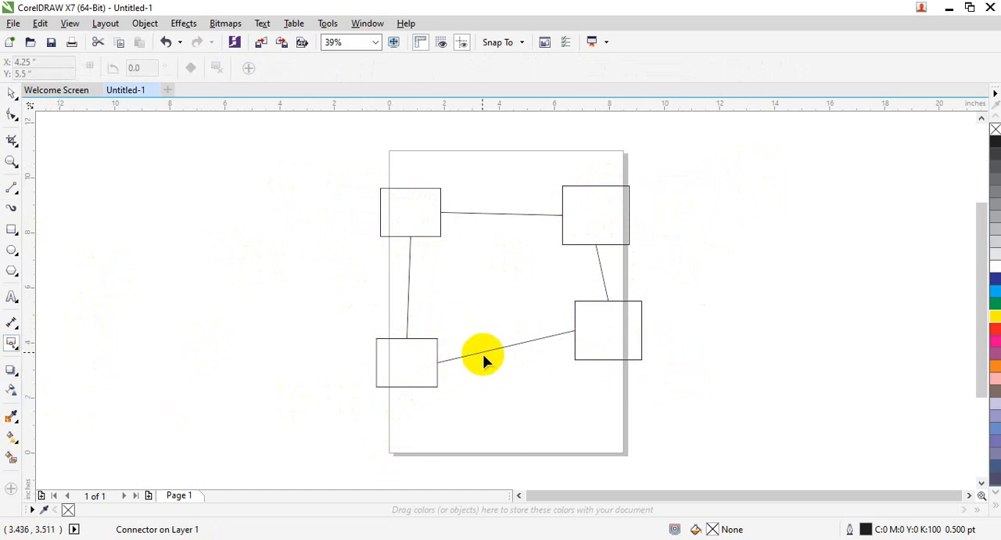
drag(483, 353, 513, 412)
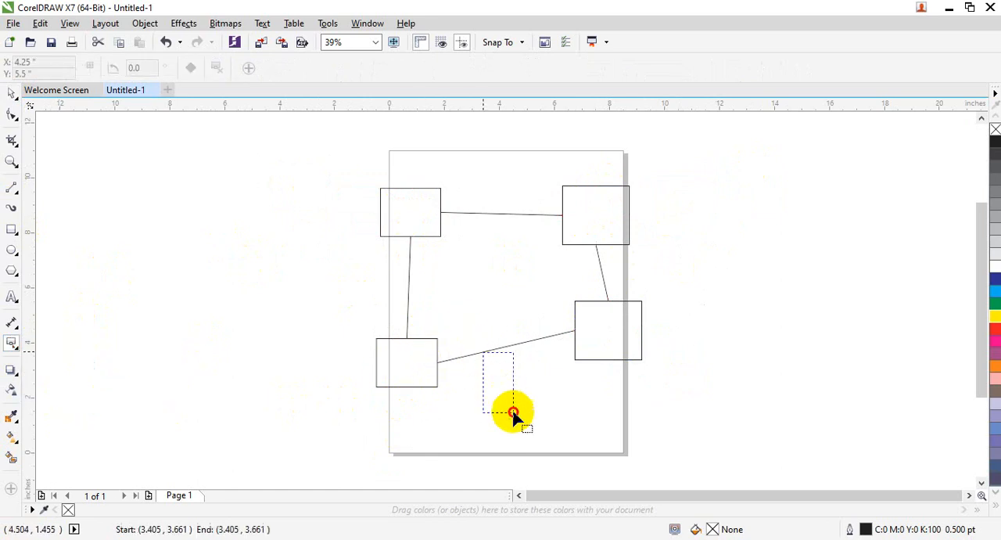
double_click(499, 348)
drag(500, 349, 532, 407)
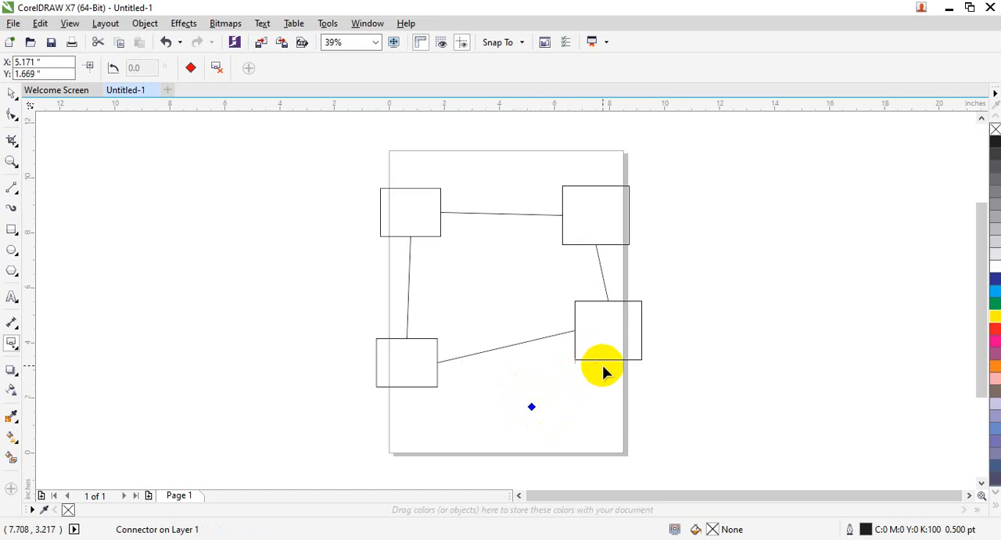
Step: Add an anchor on the connector between the two upper rectangles and move it above that line
click(493, 217)
click(517, 284)
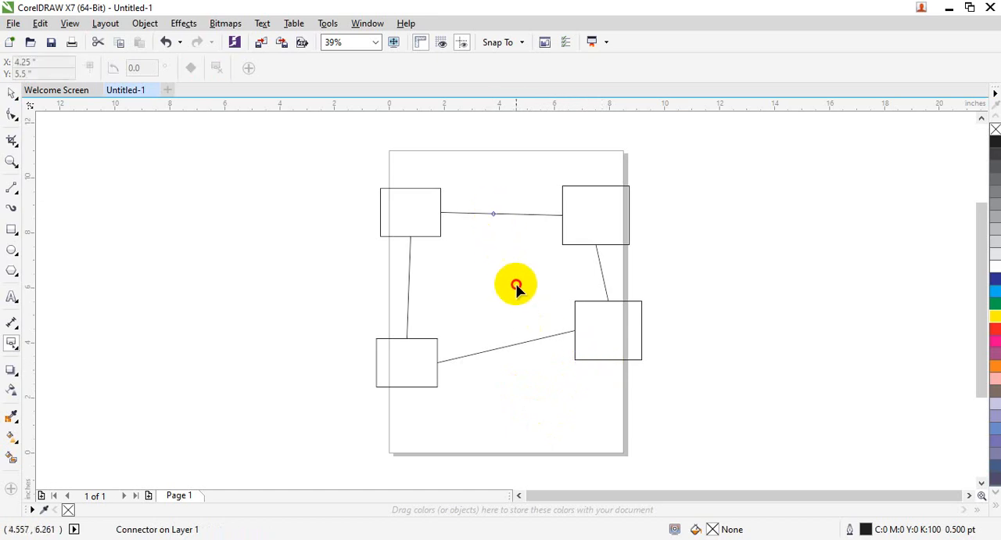
double_click(496, 212)
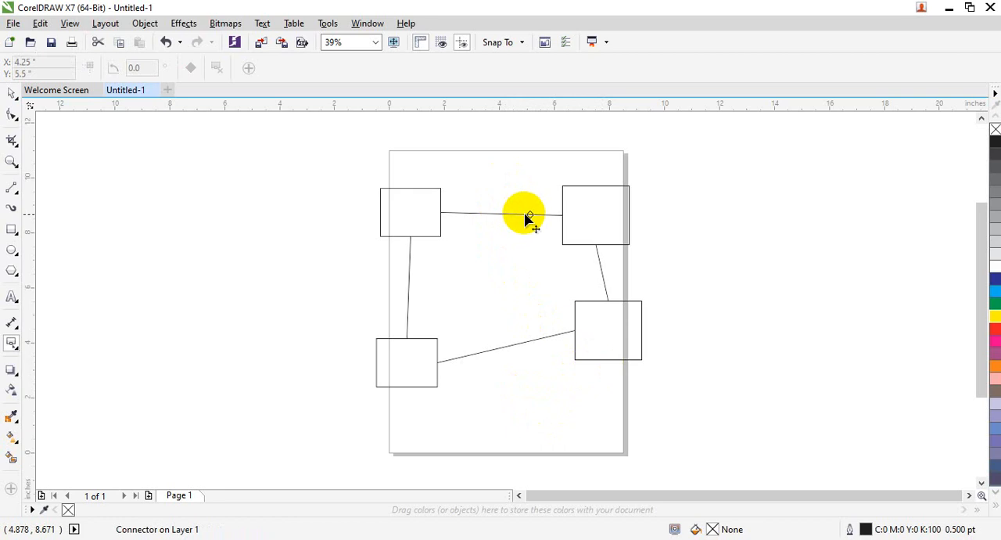
drag(530, 215, 509, 176)
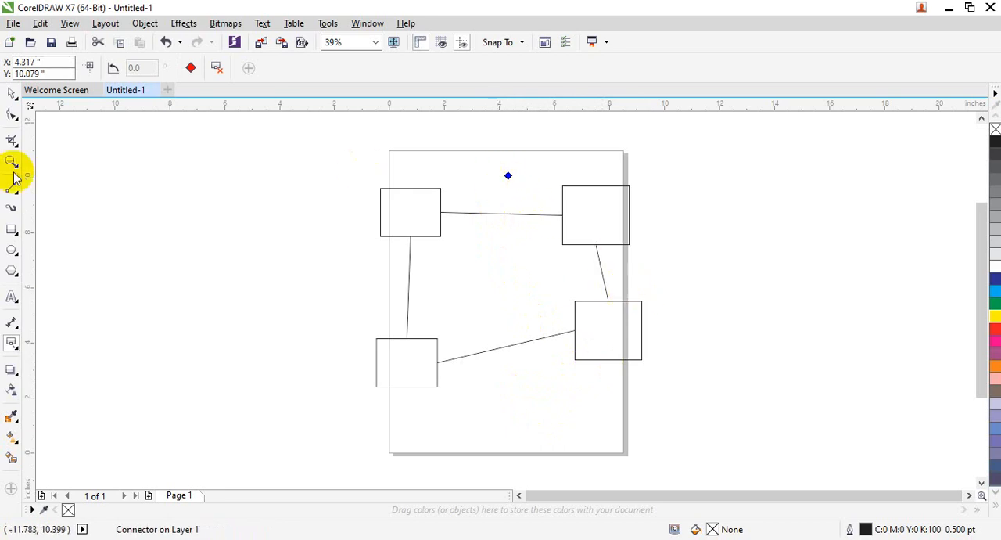
Step: Draw a rounded right-angle connector from the upper added anchor to the top midpoint of the lower-right rectangle
click(12, 349)
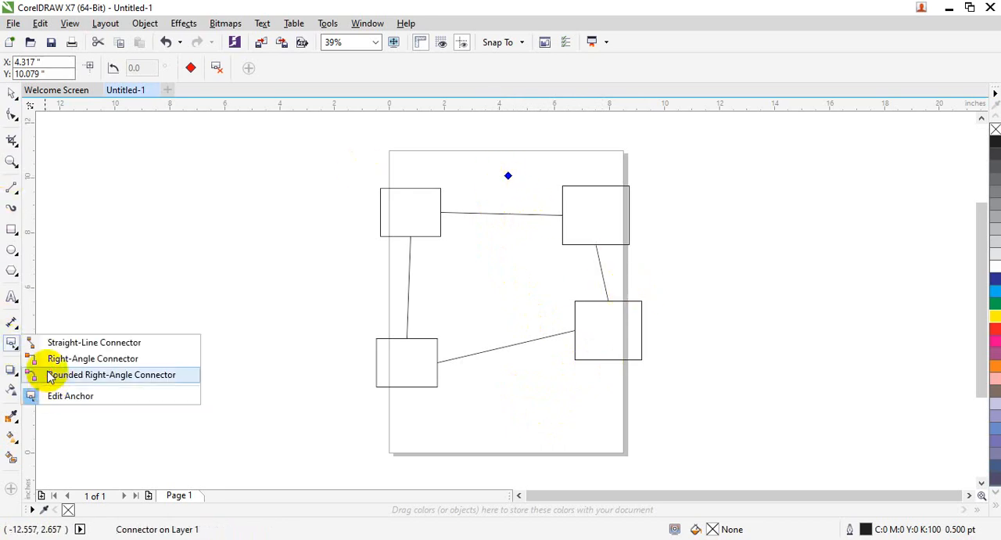
click(50, 373)
mouse_move(508, 176)
mouse_down()
mouse_move(556, 205)
mouse_move(582, 293)
mouse_up()
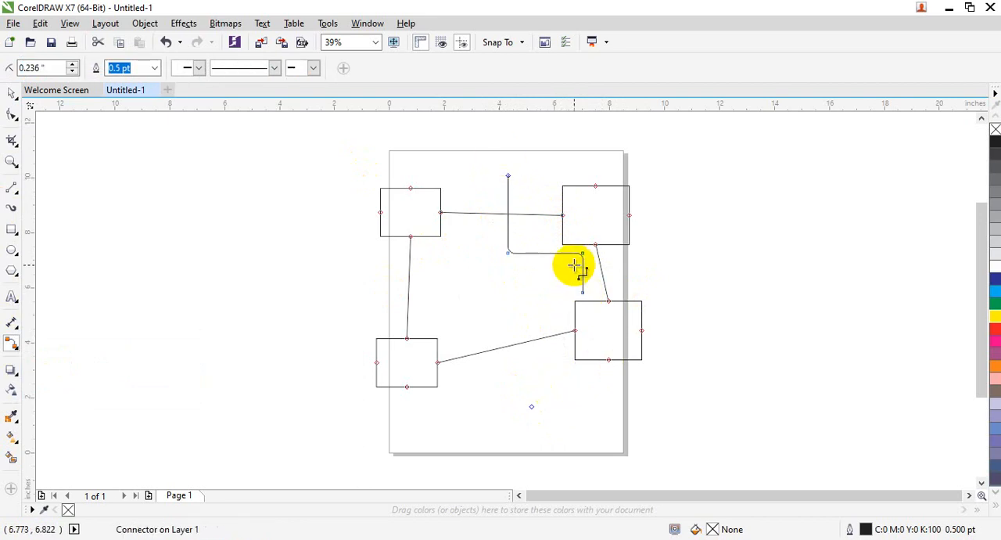
drag(586, 293, 589, 305)
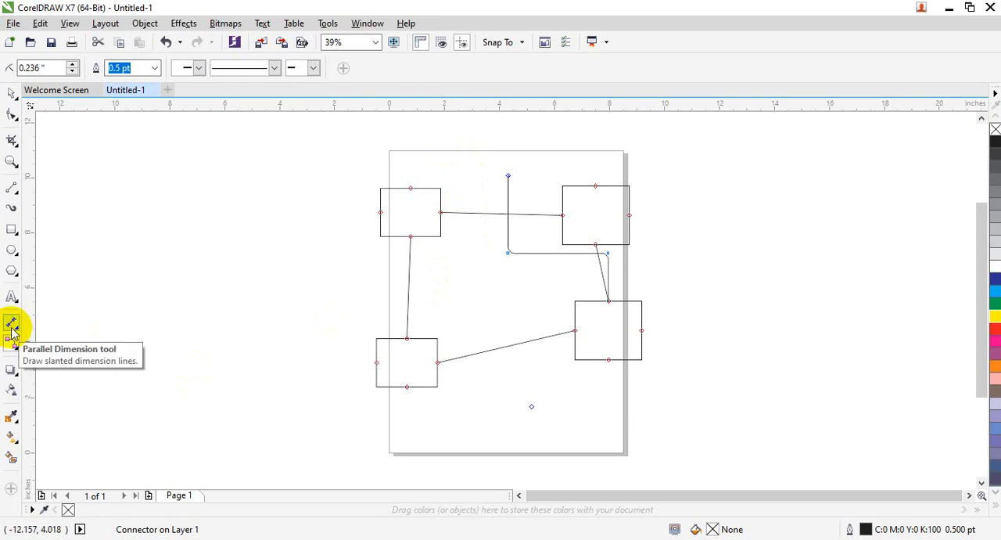
drag(11, 329, 123, 323)
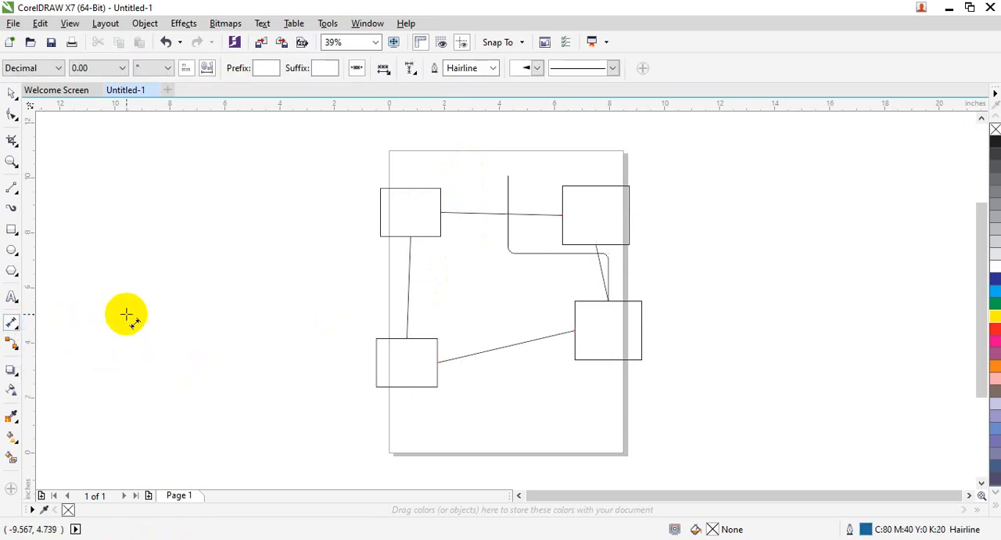
click(13, 344)
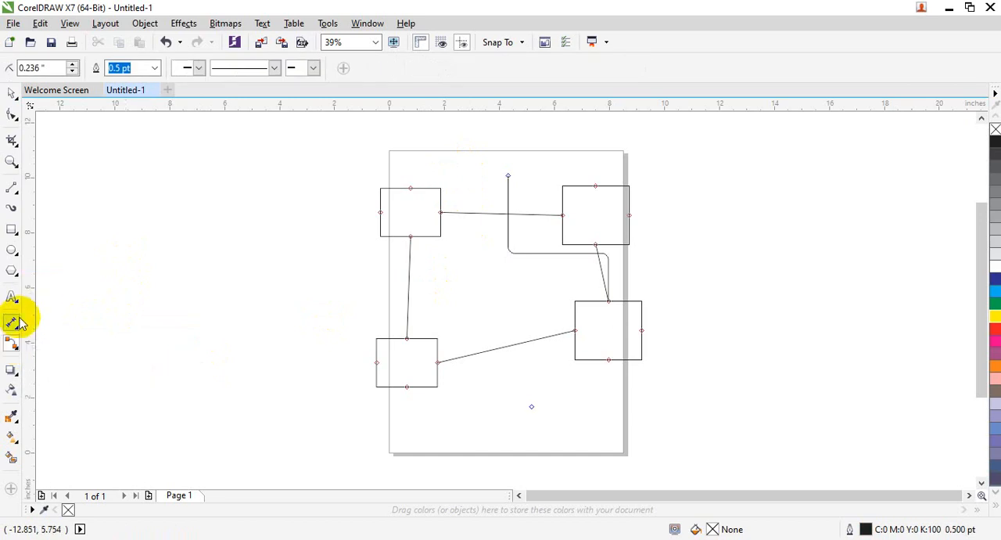